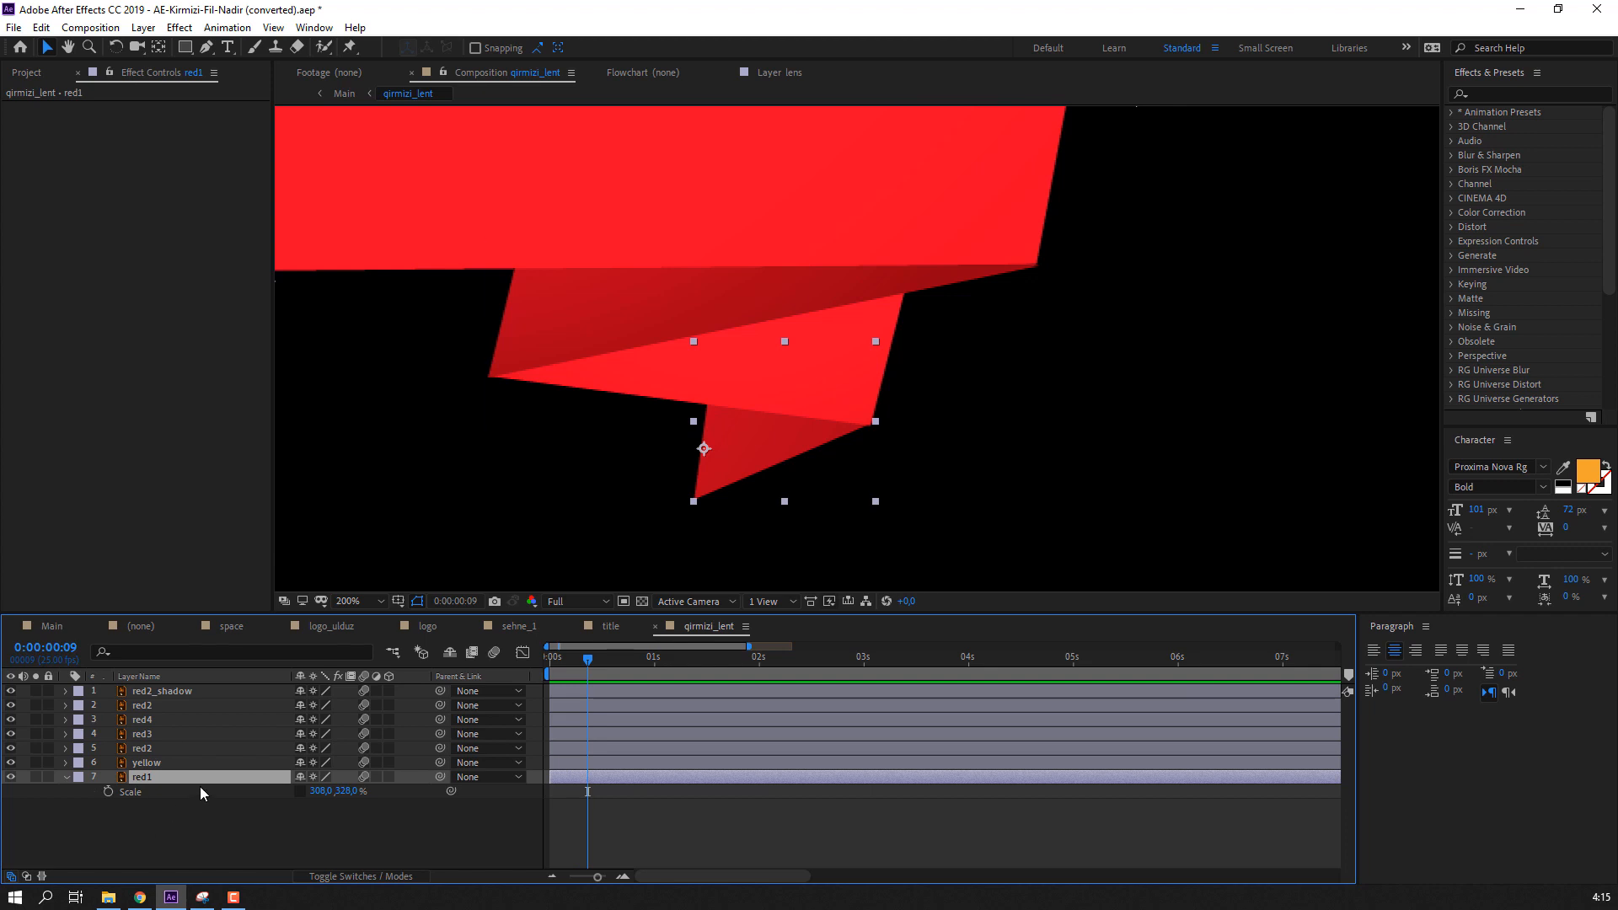
- Keyframe the red1 layer's scale at 308, 320% on frame 9 and at 0% on frame 0
left_click(108, 792)
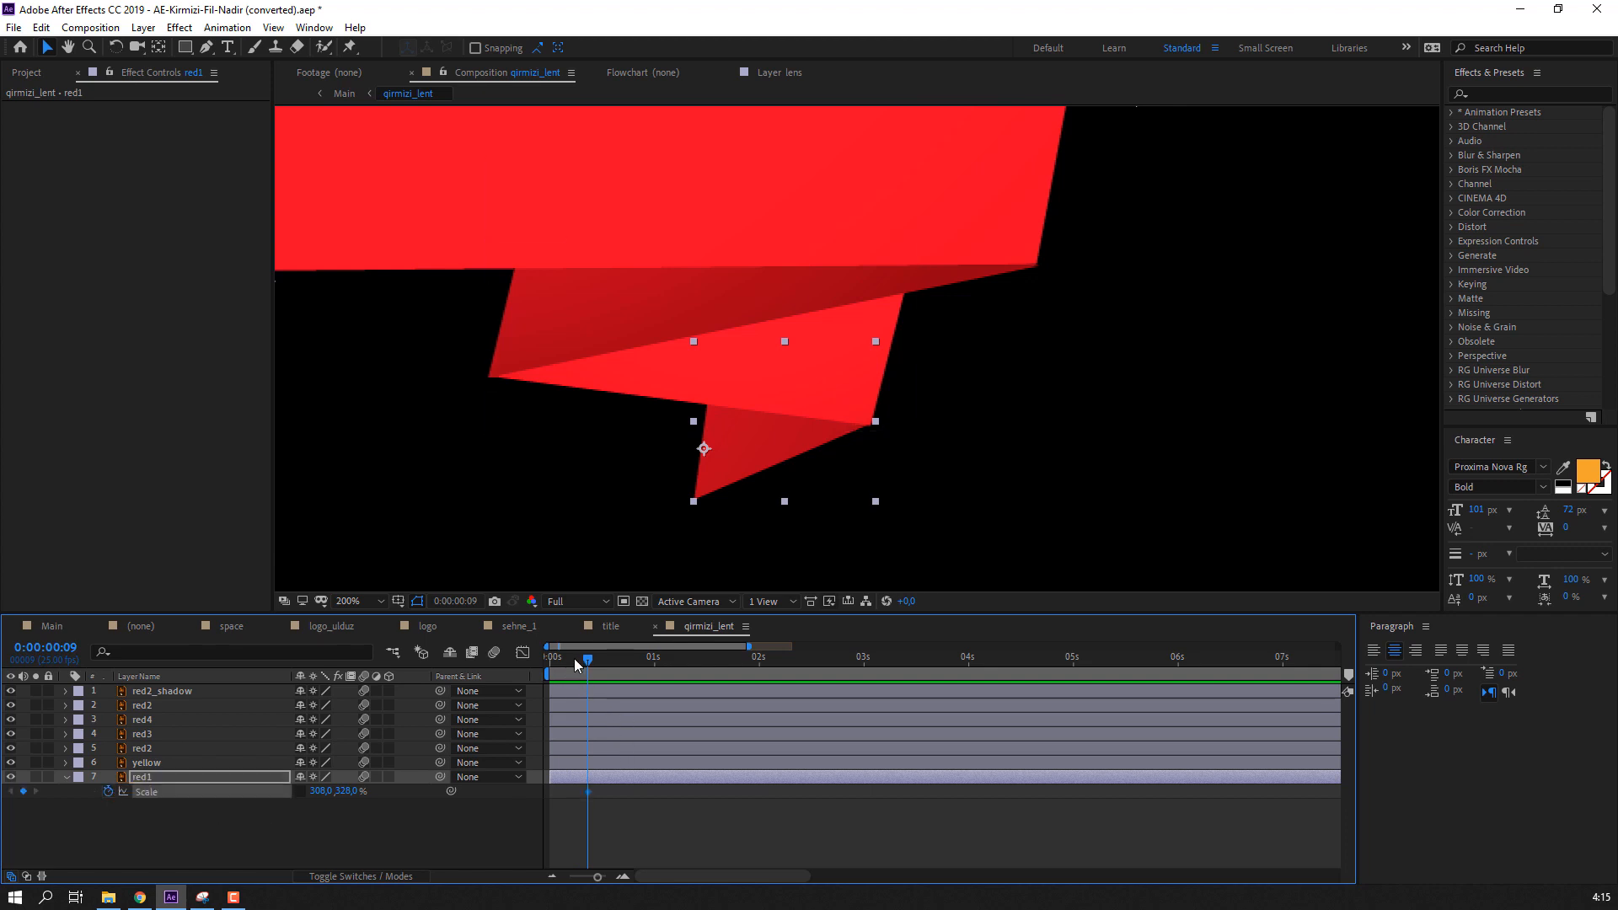
left_click_drag(574, 659, 538, 666)
left_click(324, 792)
type("0")
key("Return")
mouse_move(559, 658)
left_mouse_down()
mouse_move(593, 672)
mouse_move(574, 663)
left_mouse_up()
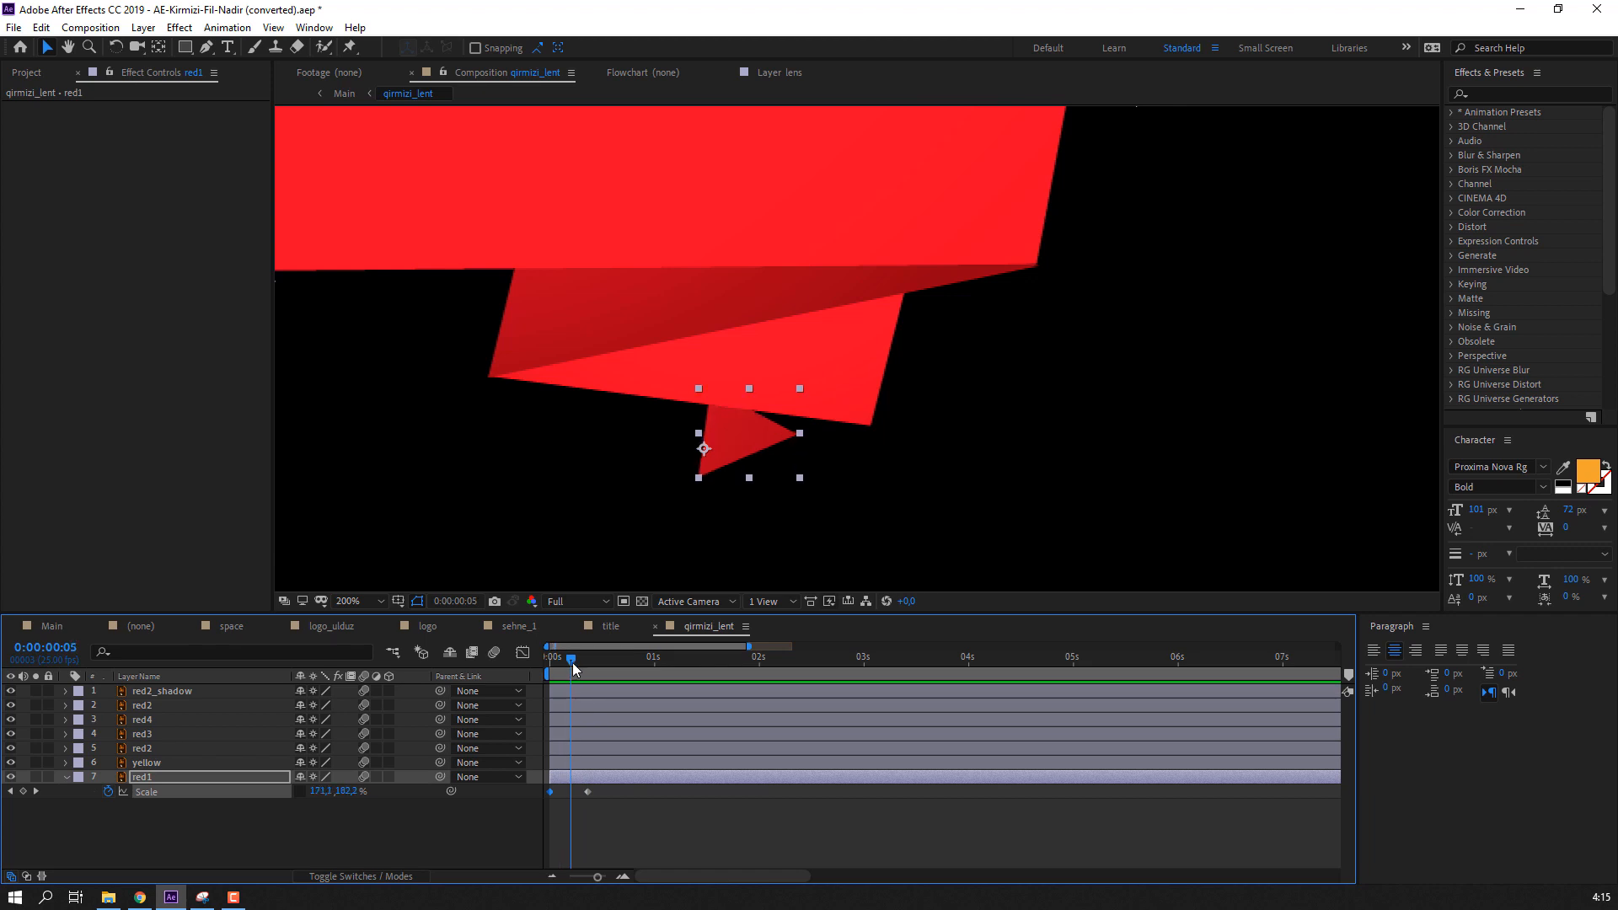
left_click(648, 821)
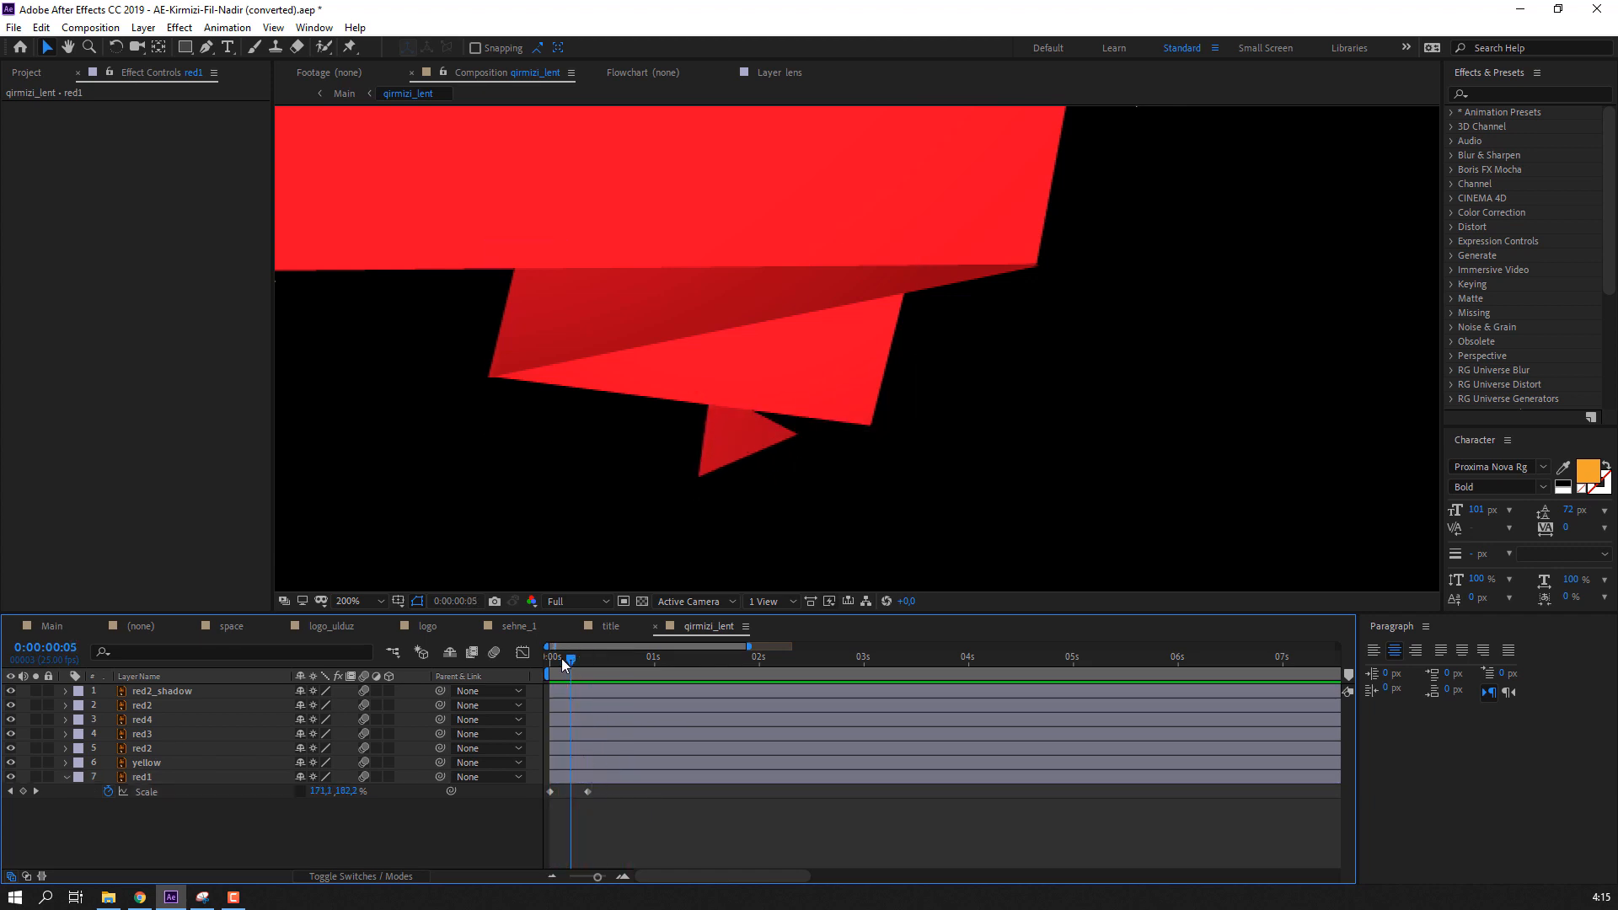
- Set red1's vertical scale to 279% at frame 9 and preview its growth from the start
mouse_move(563, 663)
left_mouse_down()
mouse_move(545, 658)
mouse_move(588, 659)
left_mouse_up()
left_click_drag(347, 791, 311, 793)
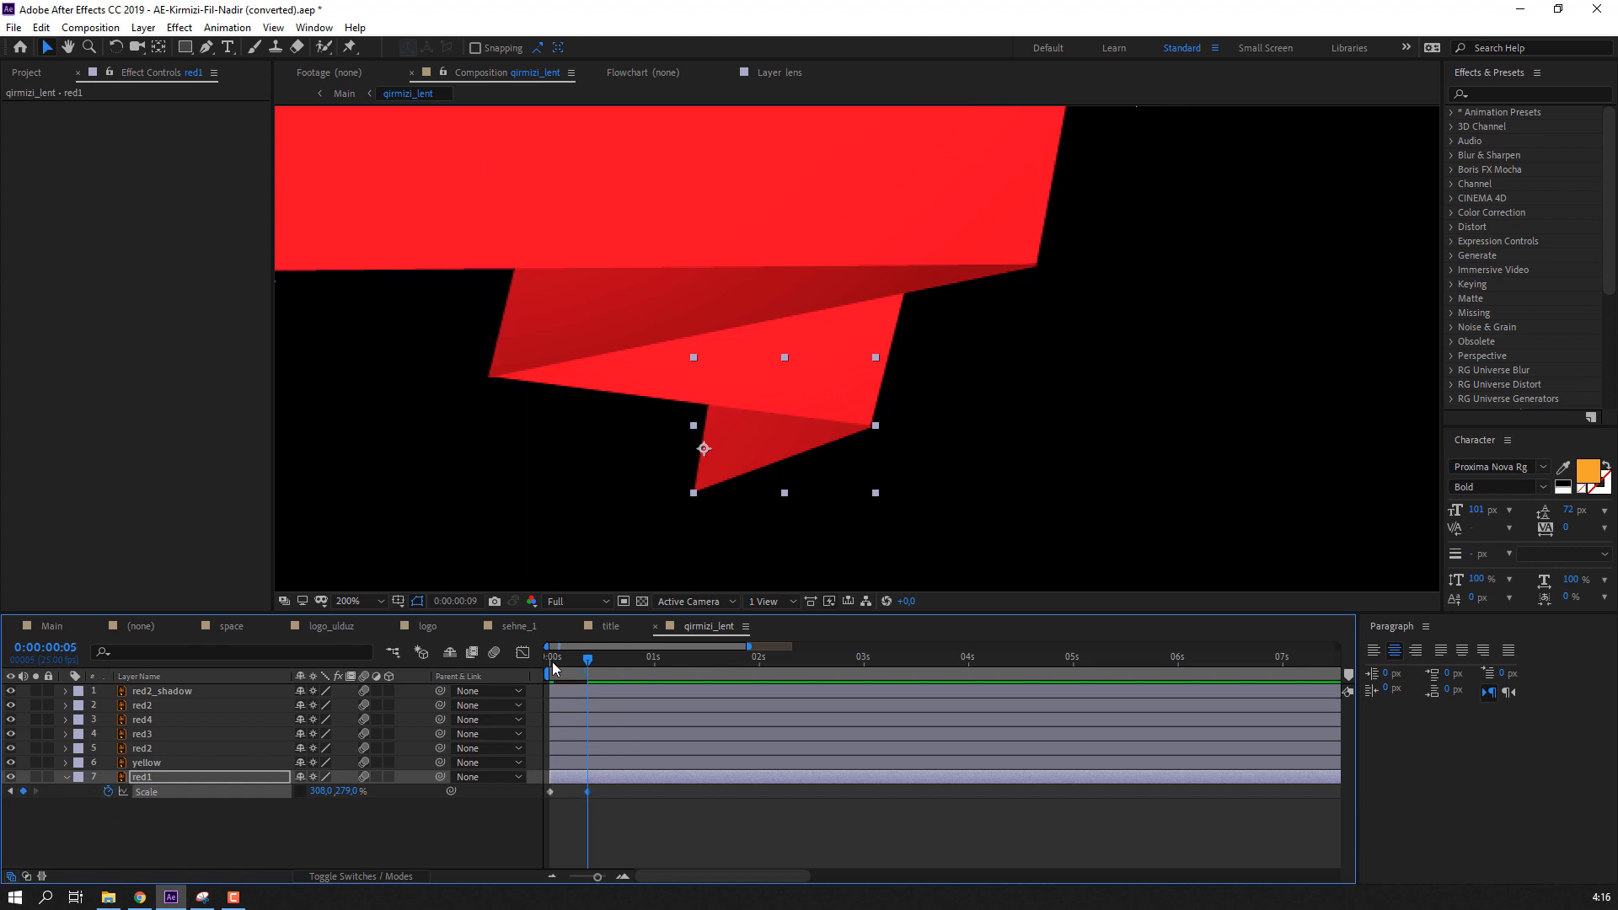
left_click_drag(553, 663, 543, 664)
left_click(405, 813)
key("space")
scroll(553, 445, "down", 1)
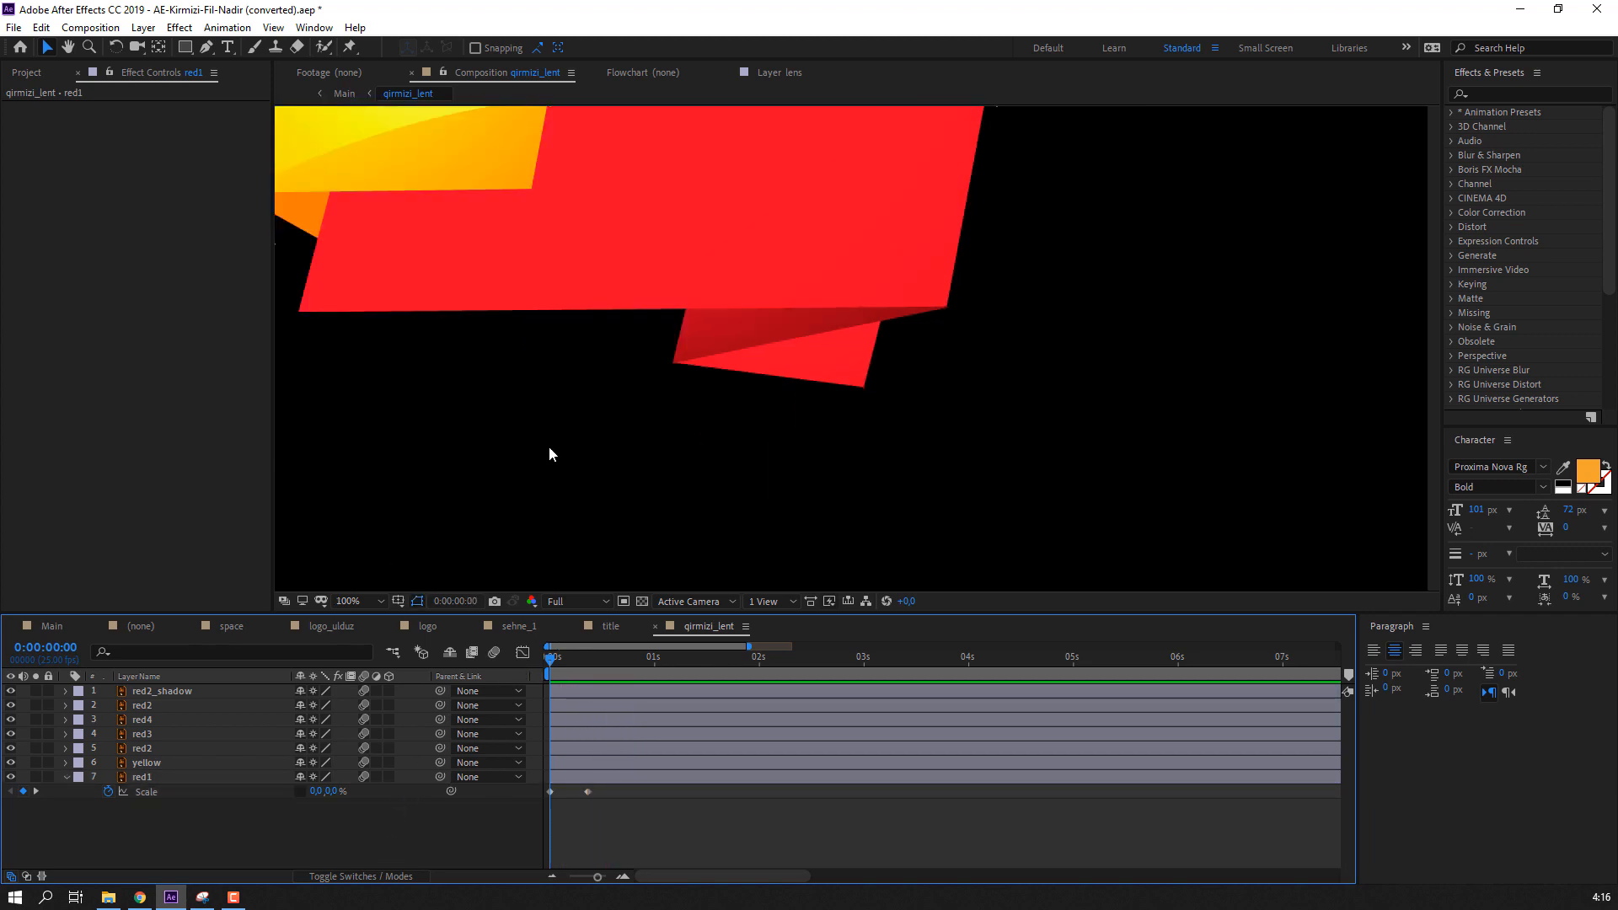
key("period")
left_click_drag(550, 654, 587, 664)
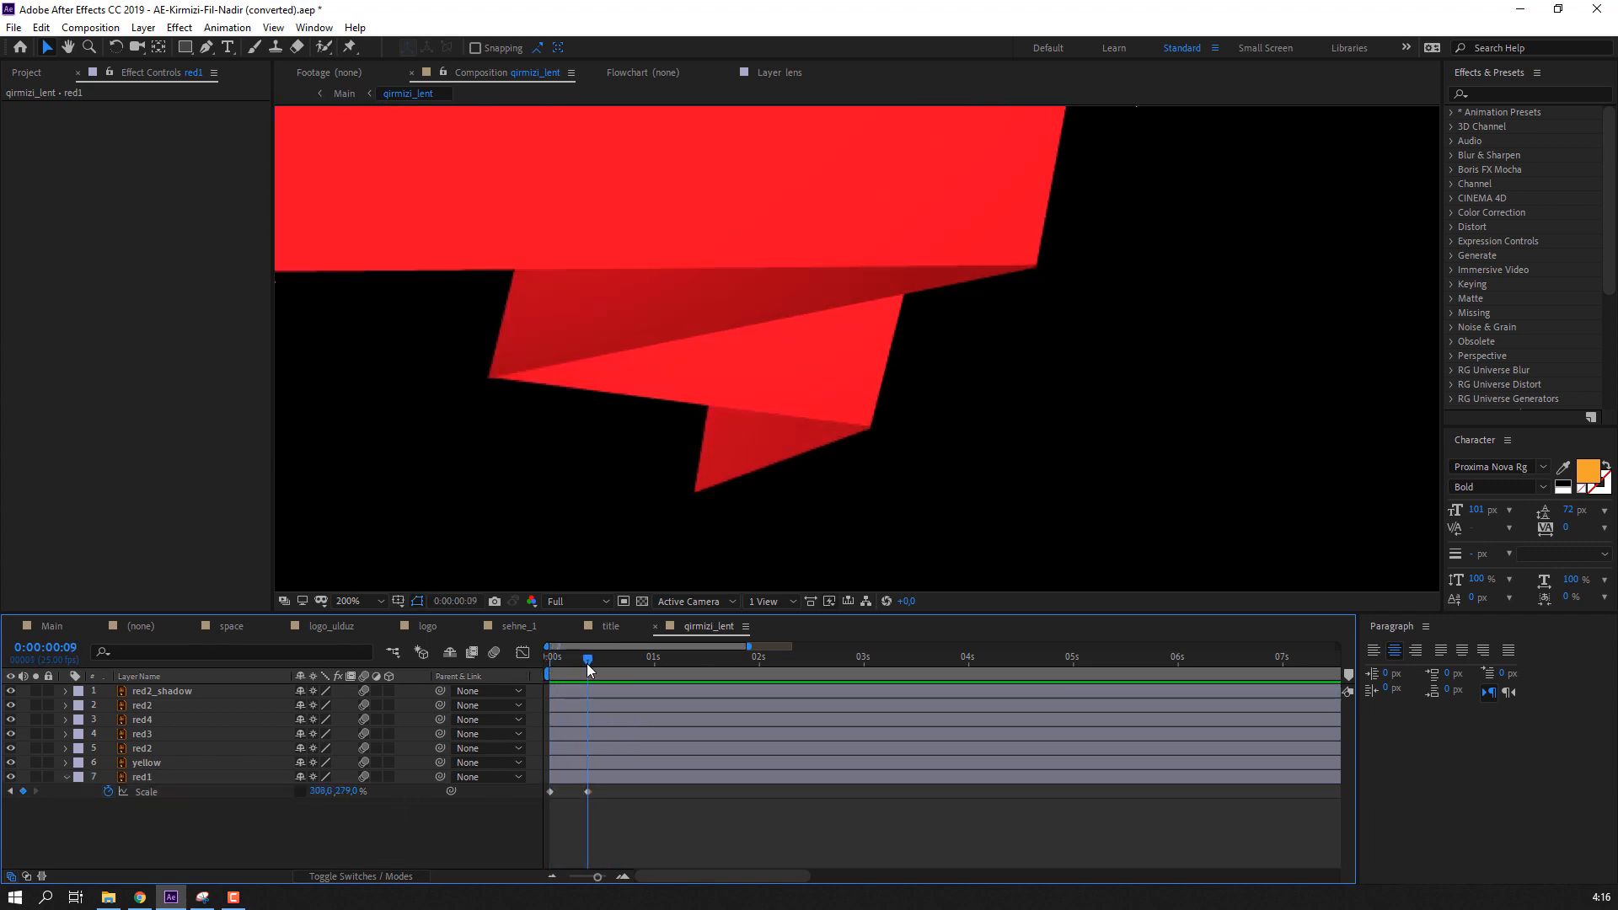
left_click(145, 762)
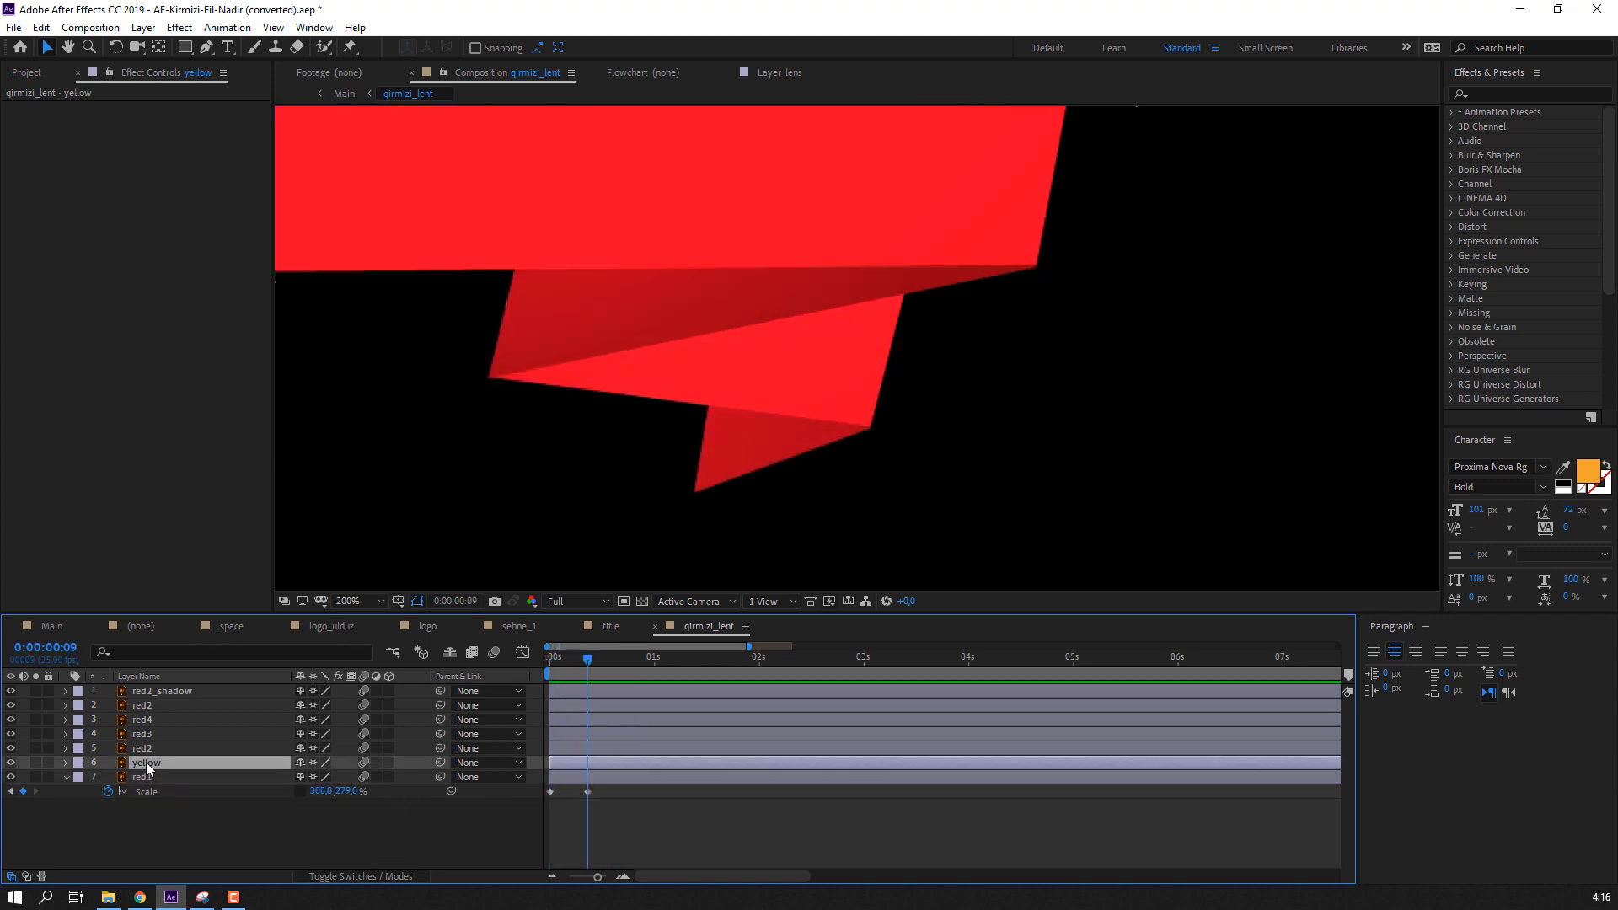
left_click(647, 383)
left_click(763, 398)
left_click_drag(824, 403, 768, 418)
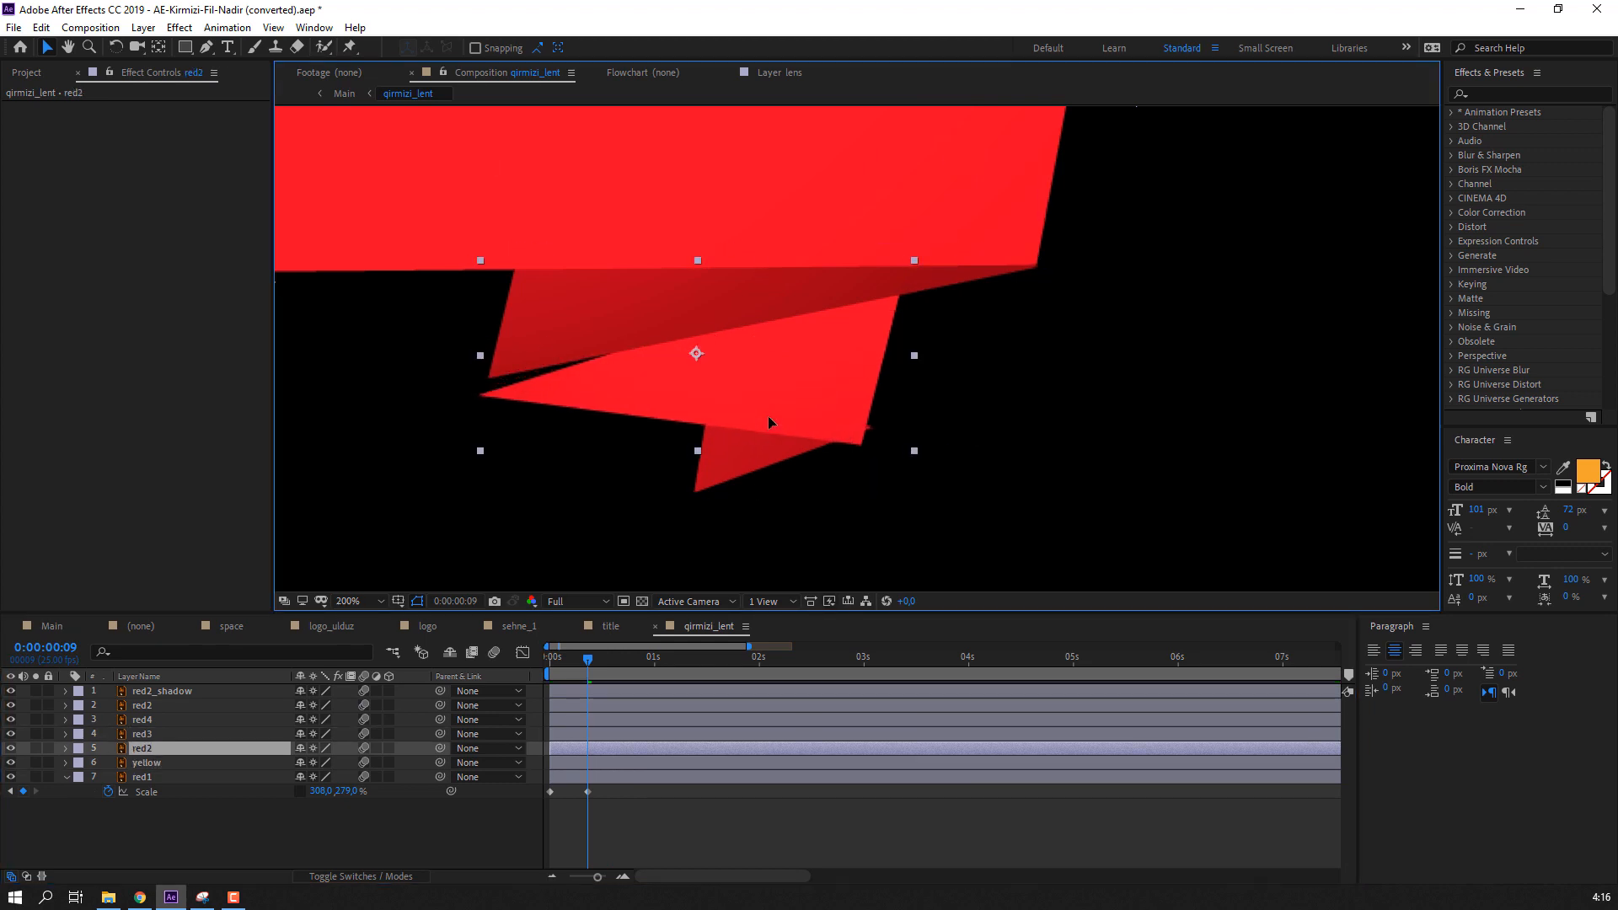
key("ctrl+z")
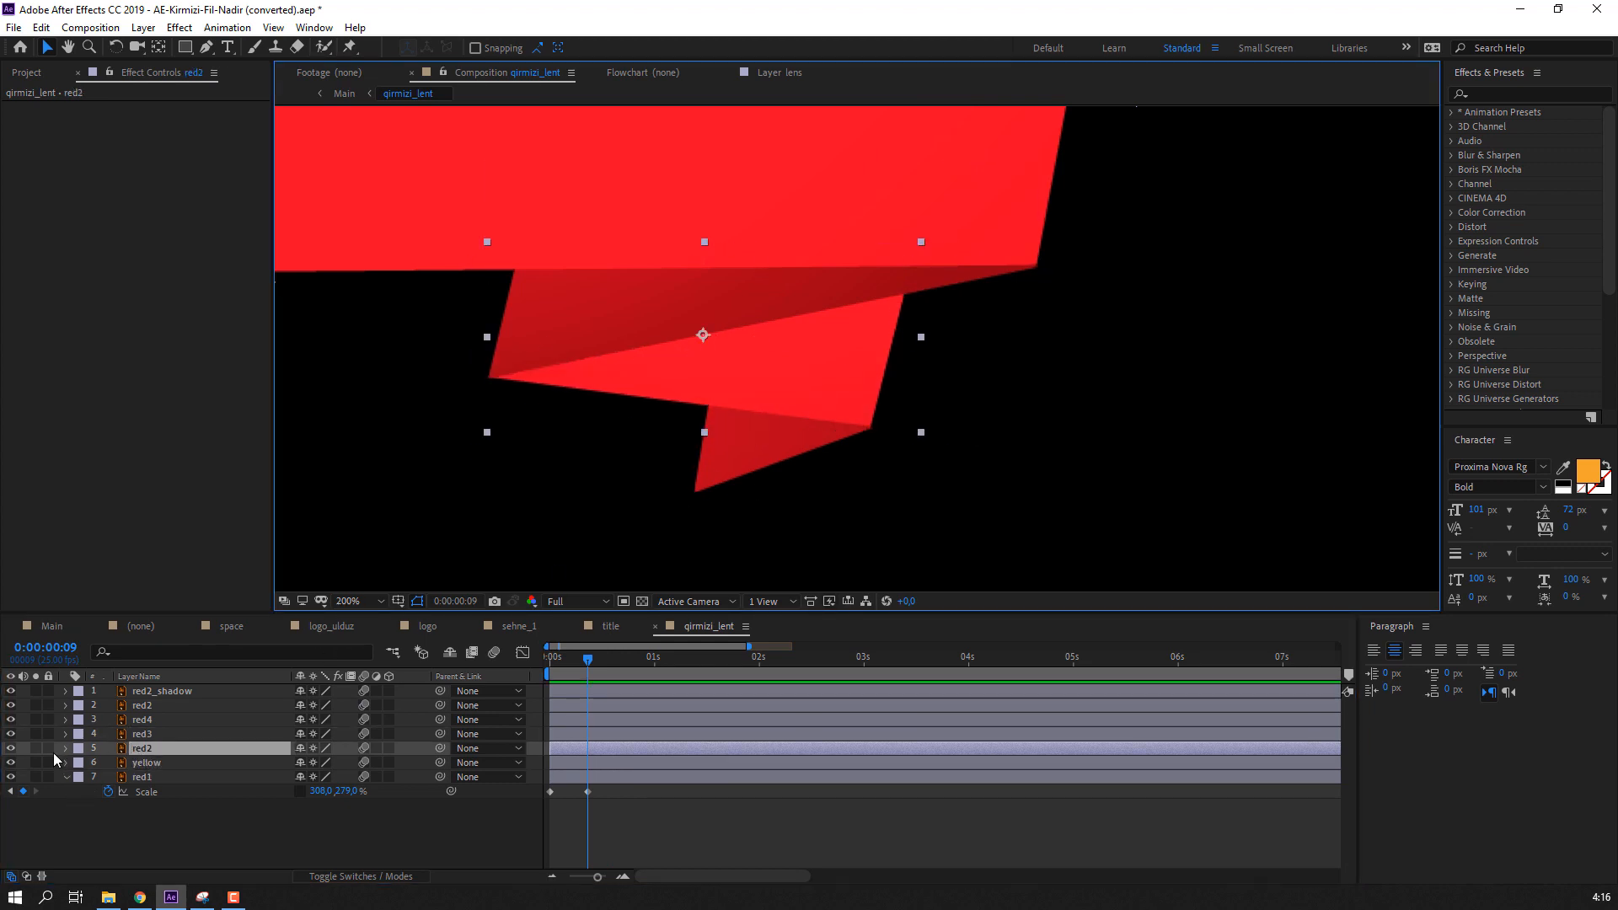
- Solo the lower red2 layer (layer 5) and move its anchor point to the middle of the triangle's right edge
left_click(36, 748)
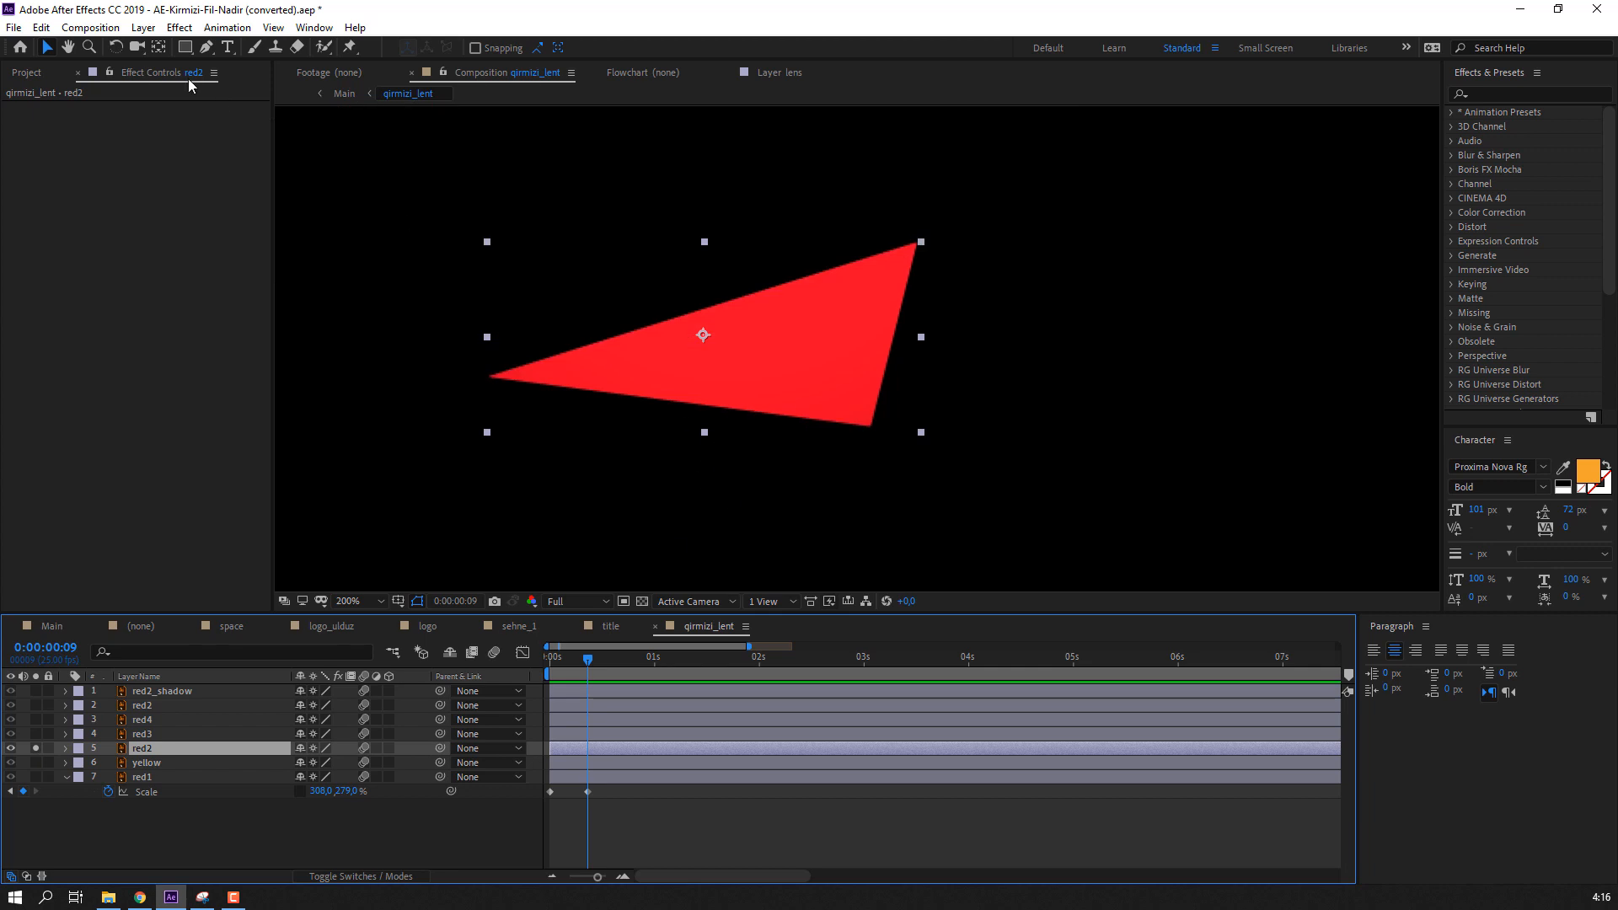
left_click(158, 49)
left_click_drag(716, 339, 886, 349)
left_click(47, 50)
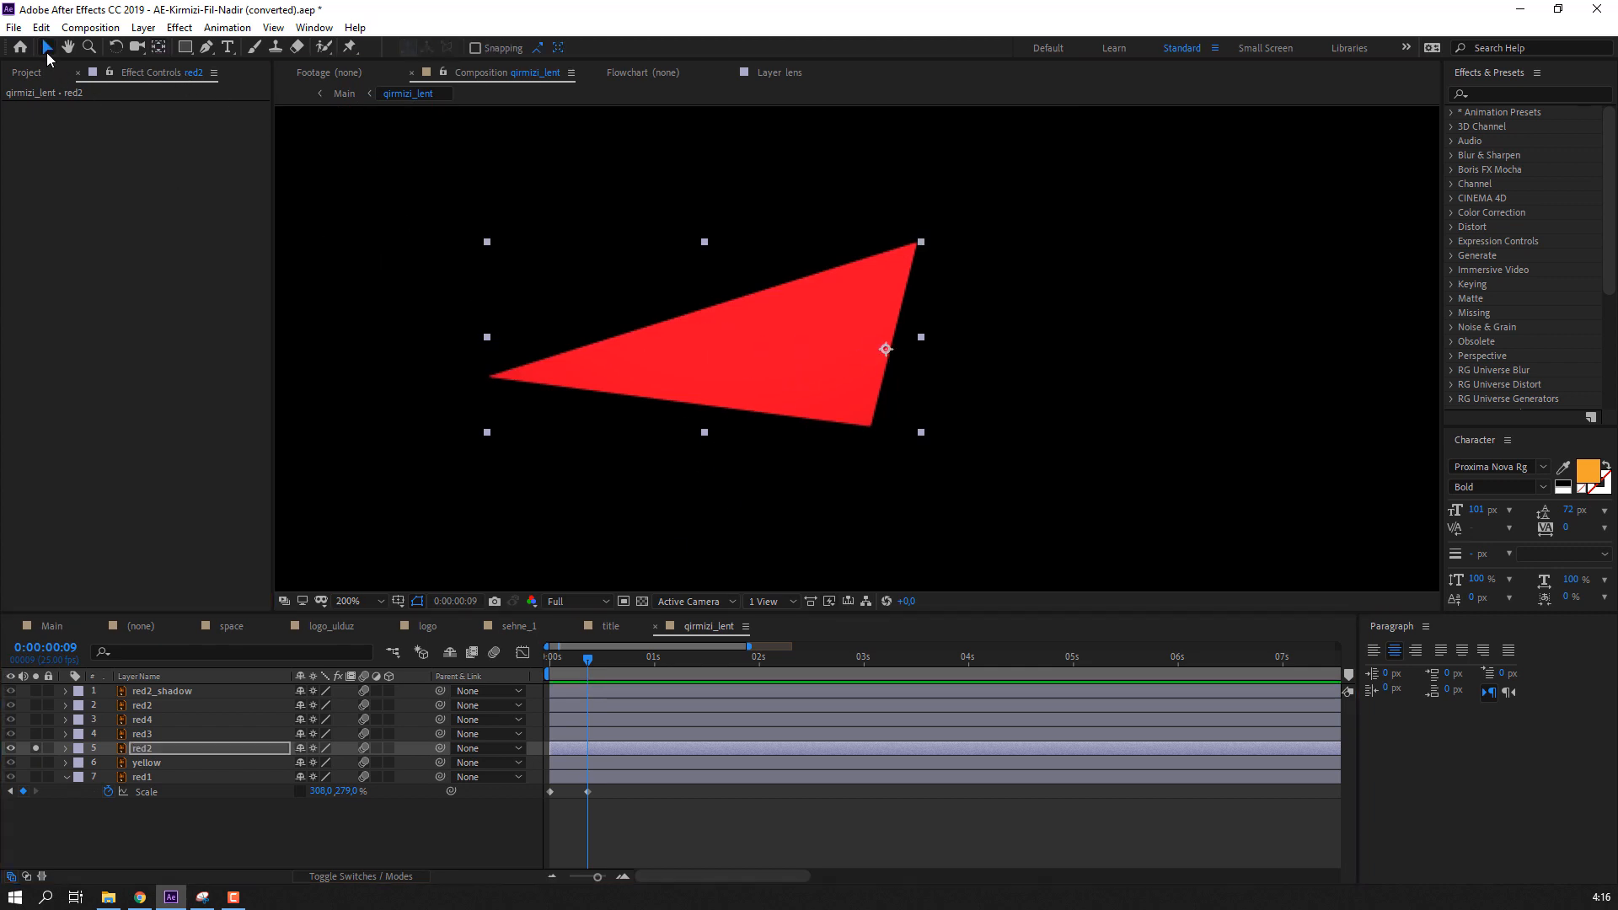
left_click(146, 749)
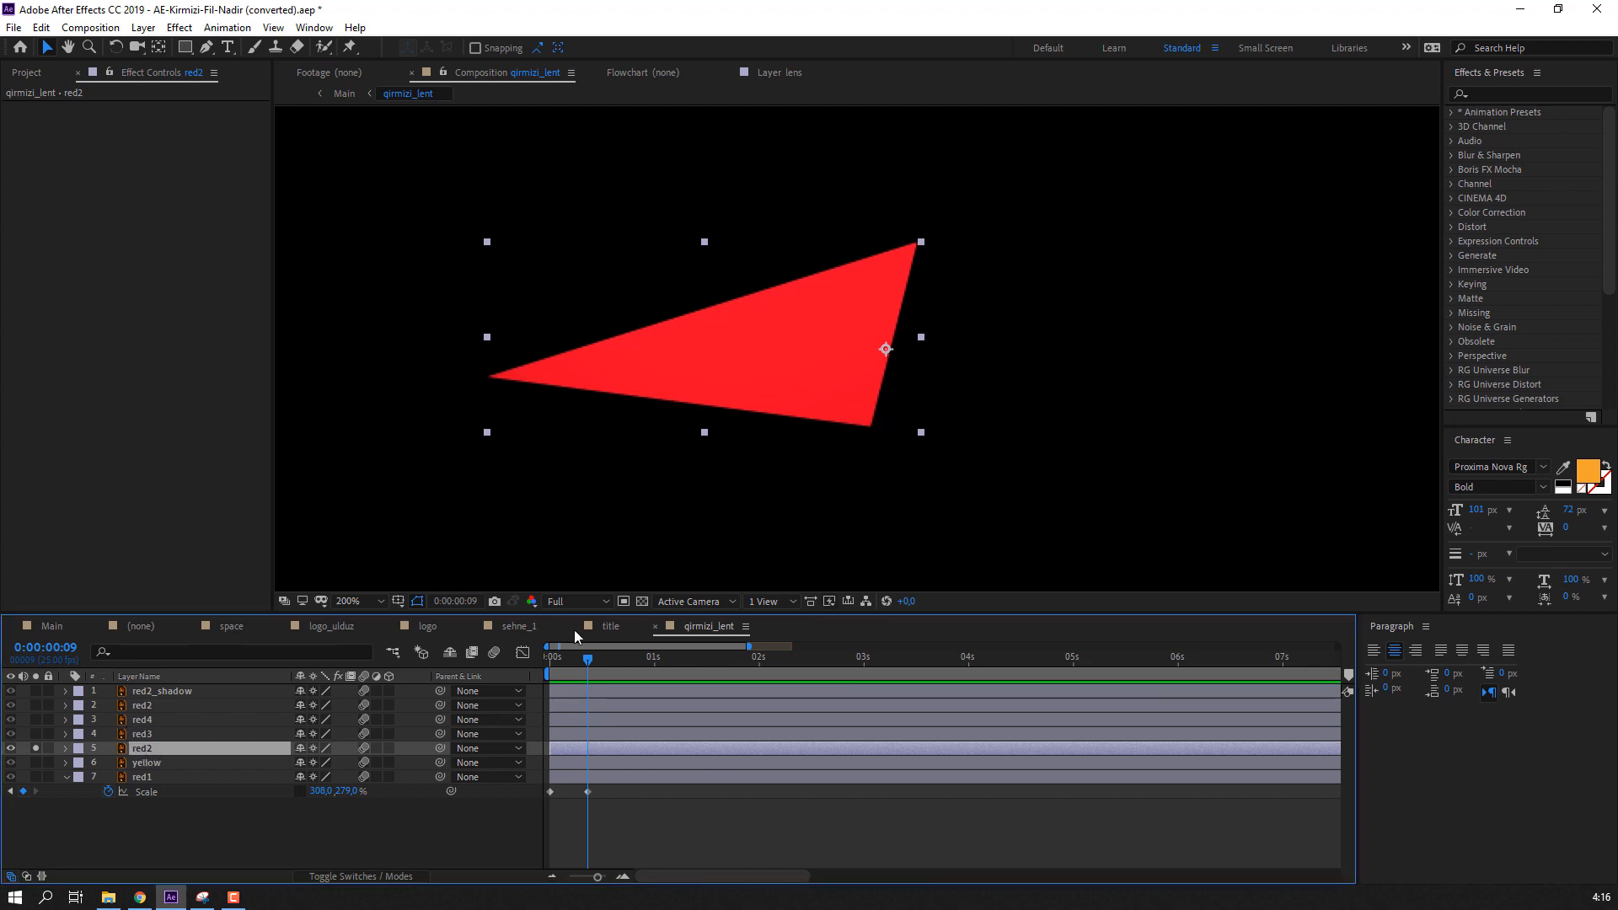
- Solo red1 as well and shift layer 5, red2, to start slightly before red1's frame 9 scale keyframe
left_click(35, 776)
key("space")
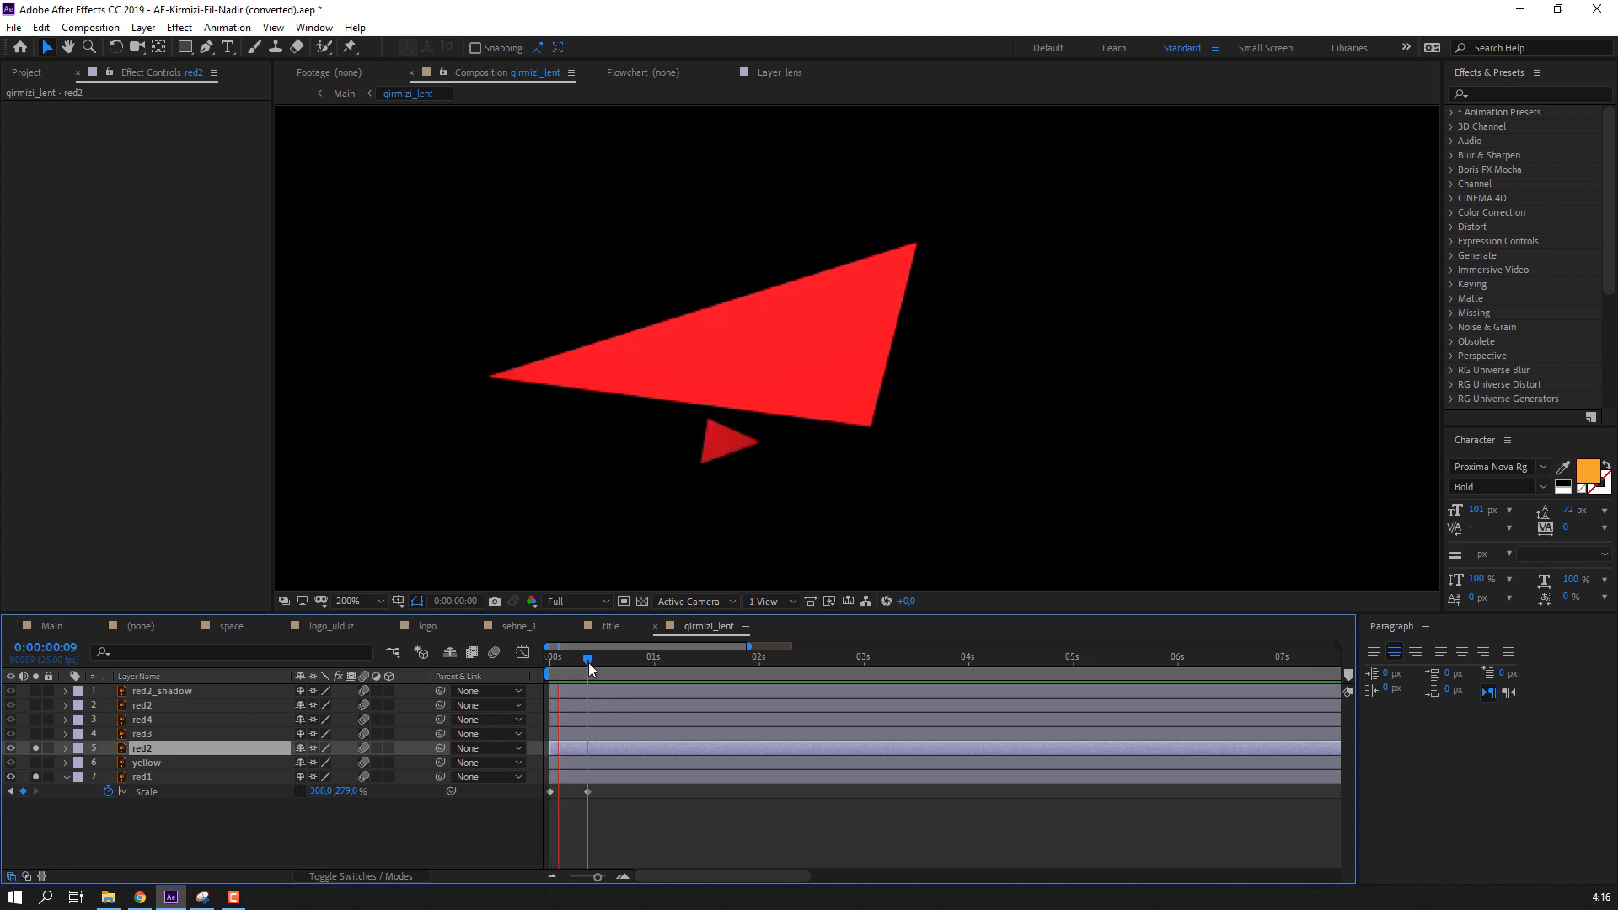
mouse_move(595, 661)
left_mouse_down()
mouse_move(539, 660)
mouse_move(588, 661)
left_mouse_up()
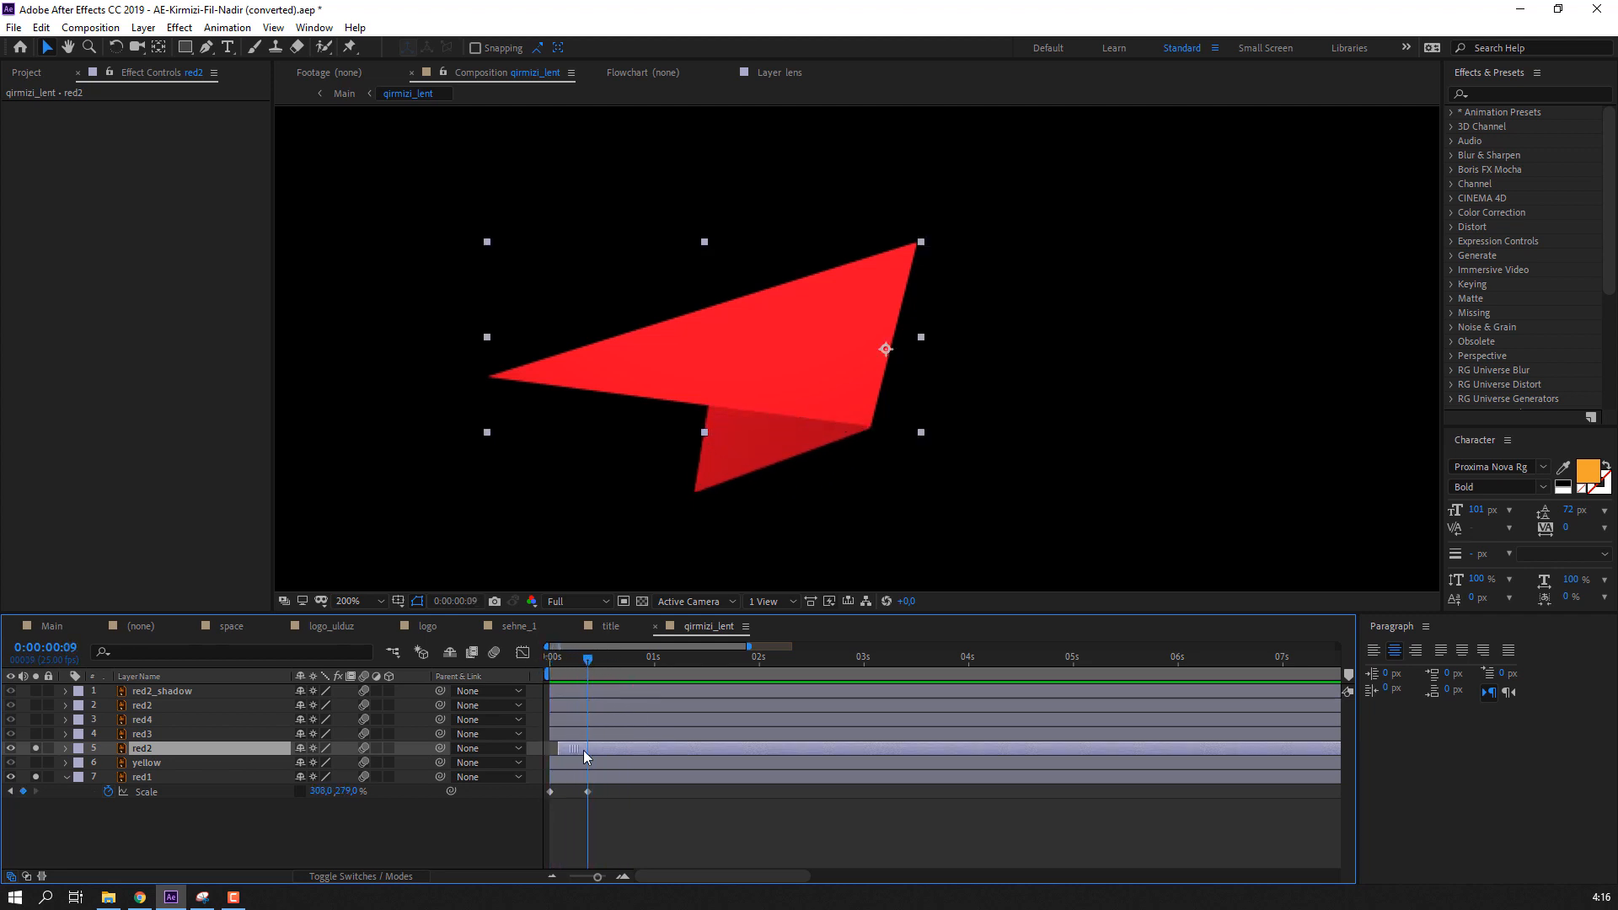
left_click_drag(587, 757, 593, 756)
- Unlink the scale proportions of layer 5, red2, and keyframe its scale at 306% on frame 14
key("s")
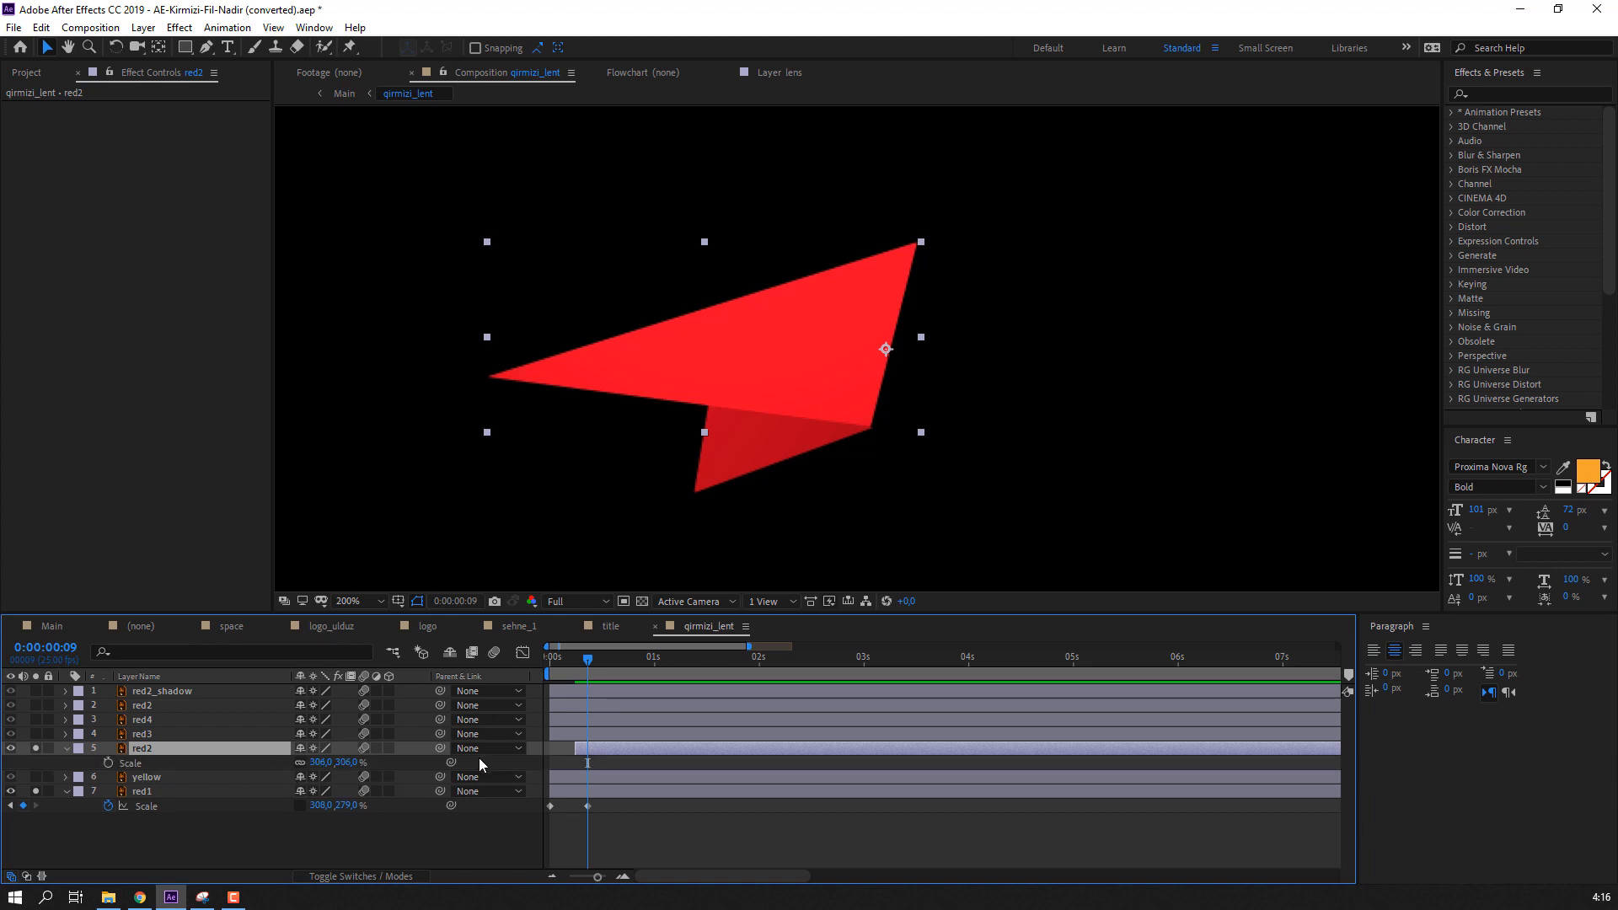
left_click(300, 762)
left_click_drag(321, 762, 126, 769)
key("ctrl+z")
mouse_move(588, 662)
left_mouse_down()
mouse_move(609, 663)
mouse_move(580, 661)
left_mouse_up()
left_click(108, 763)
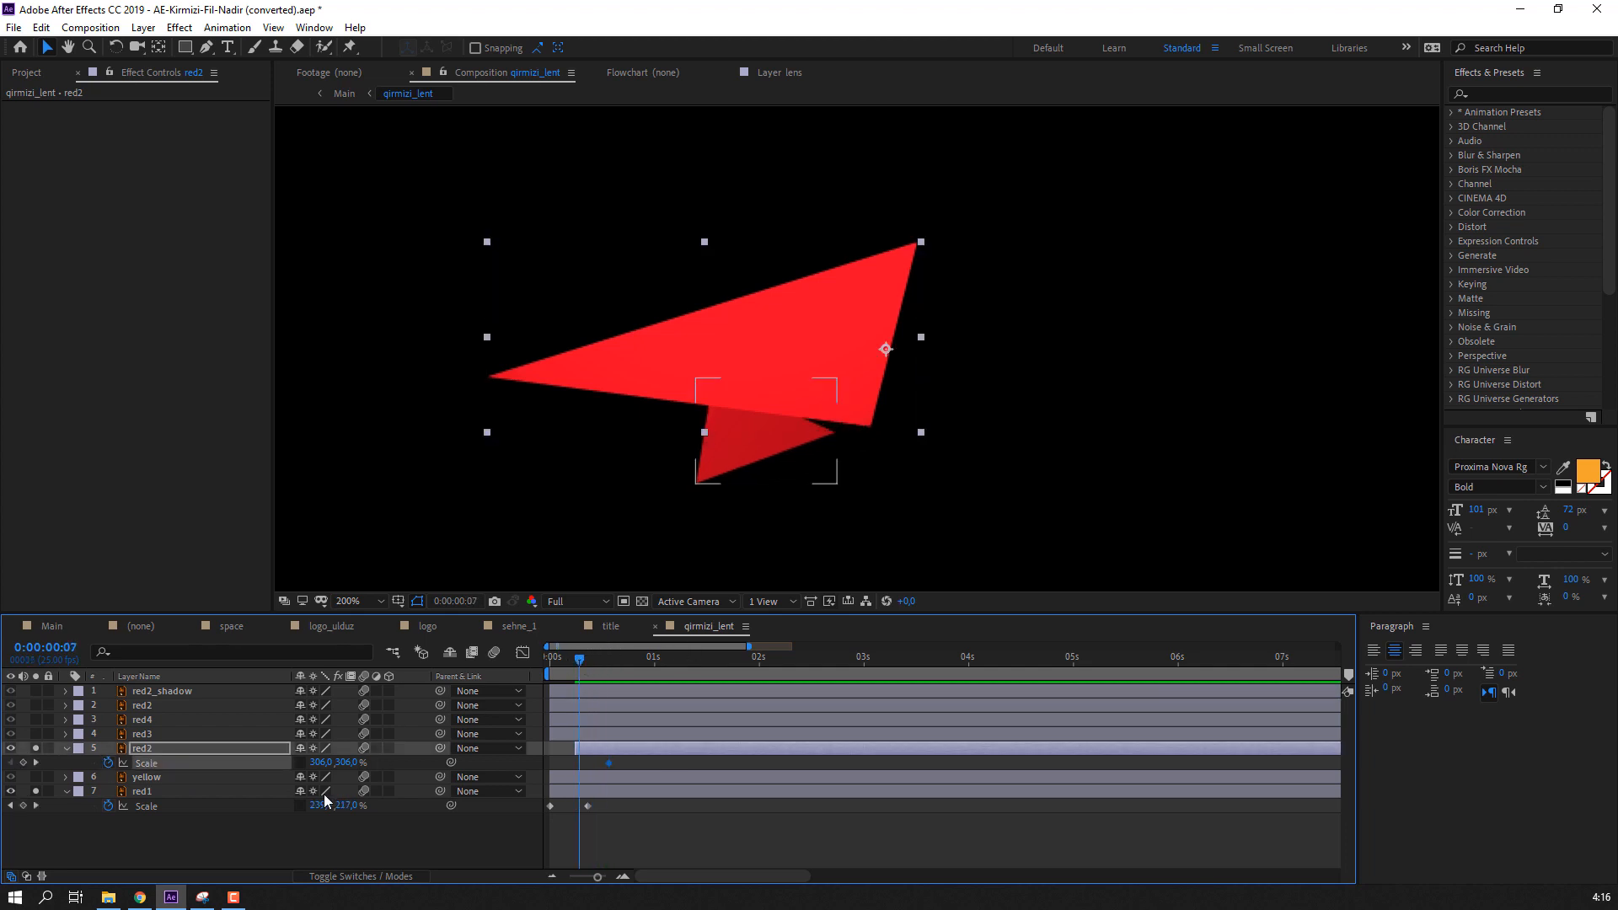
- Set layer 5 red2's horizontal scale to 0% at frame 7 and preview the unfolding
left_click(319, 762)
type("0")
key("Return")
key("space")
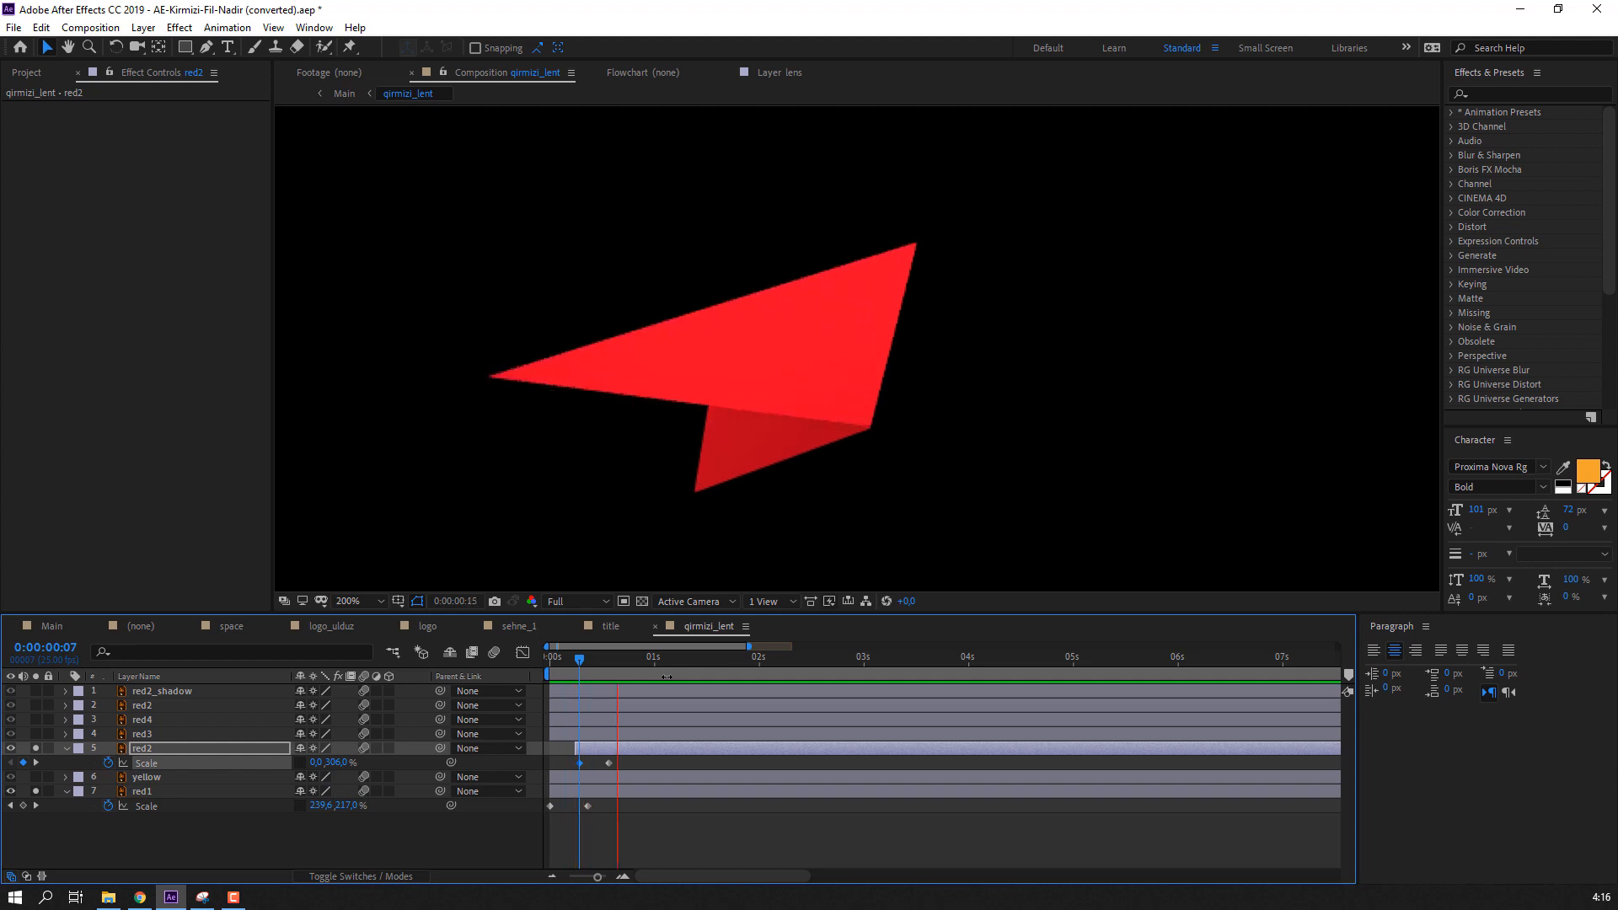
key("space")
- Collapse the red1 and lower red2 layers, turn off their solo, and preview the whole ribbon animation
left_click(66, 748)
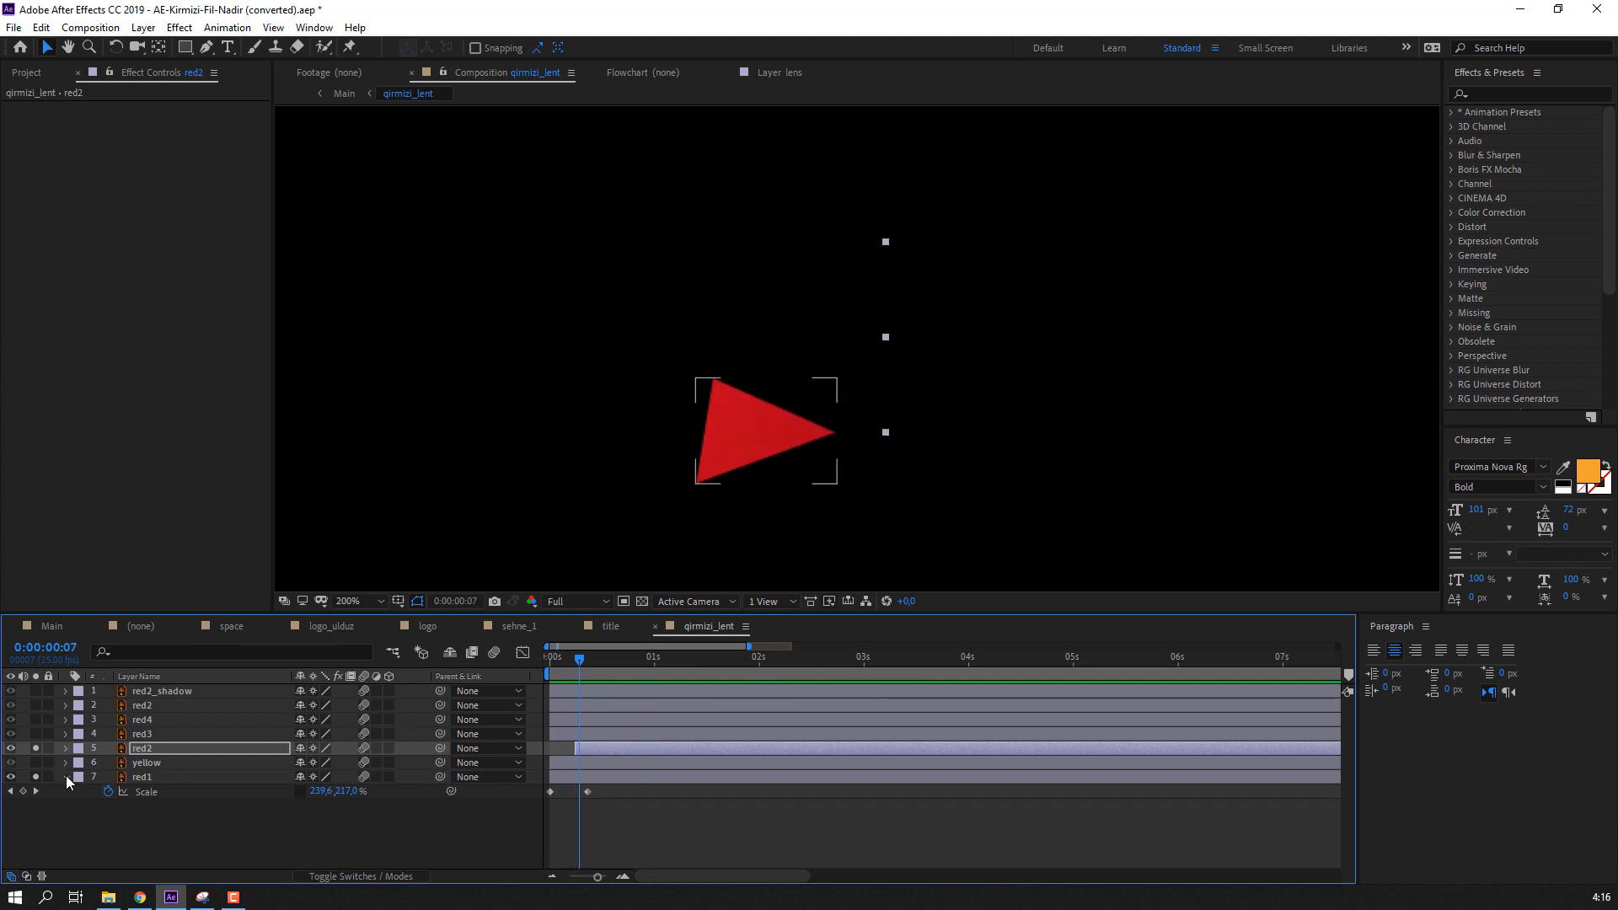
left_click(66, 775)
key("space")
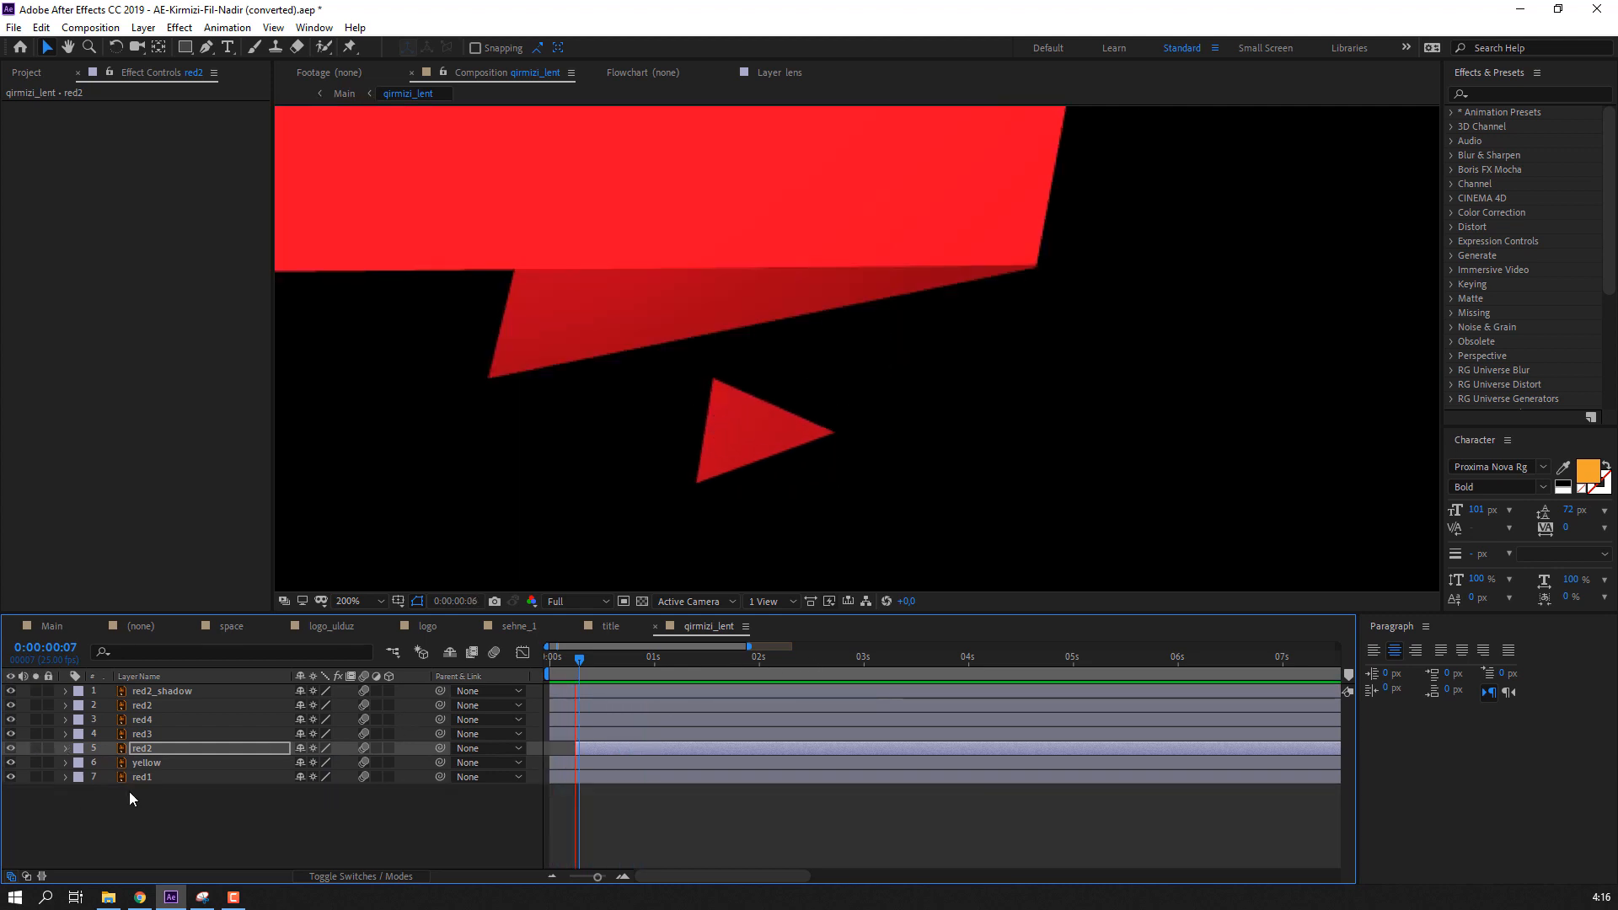
scroll(476, 502, "down", 4)
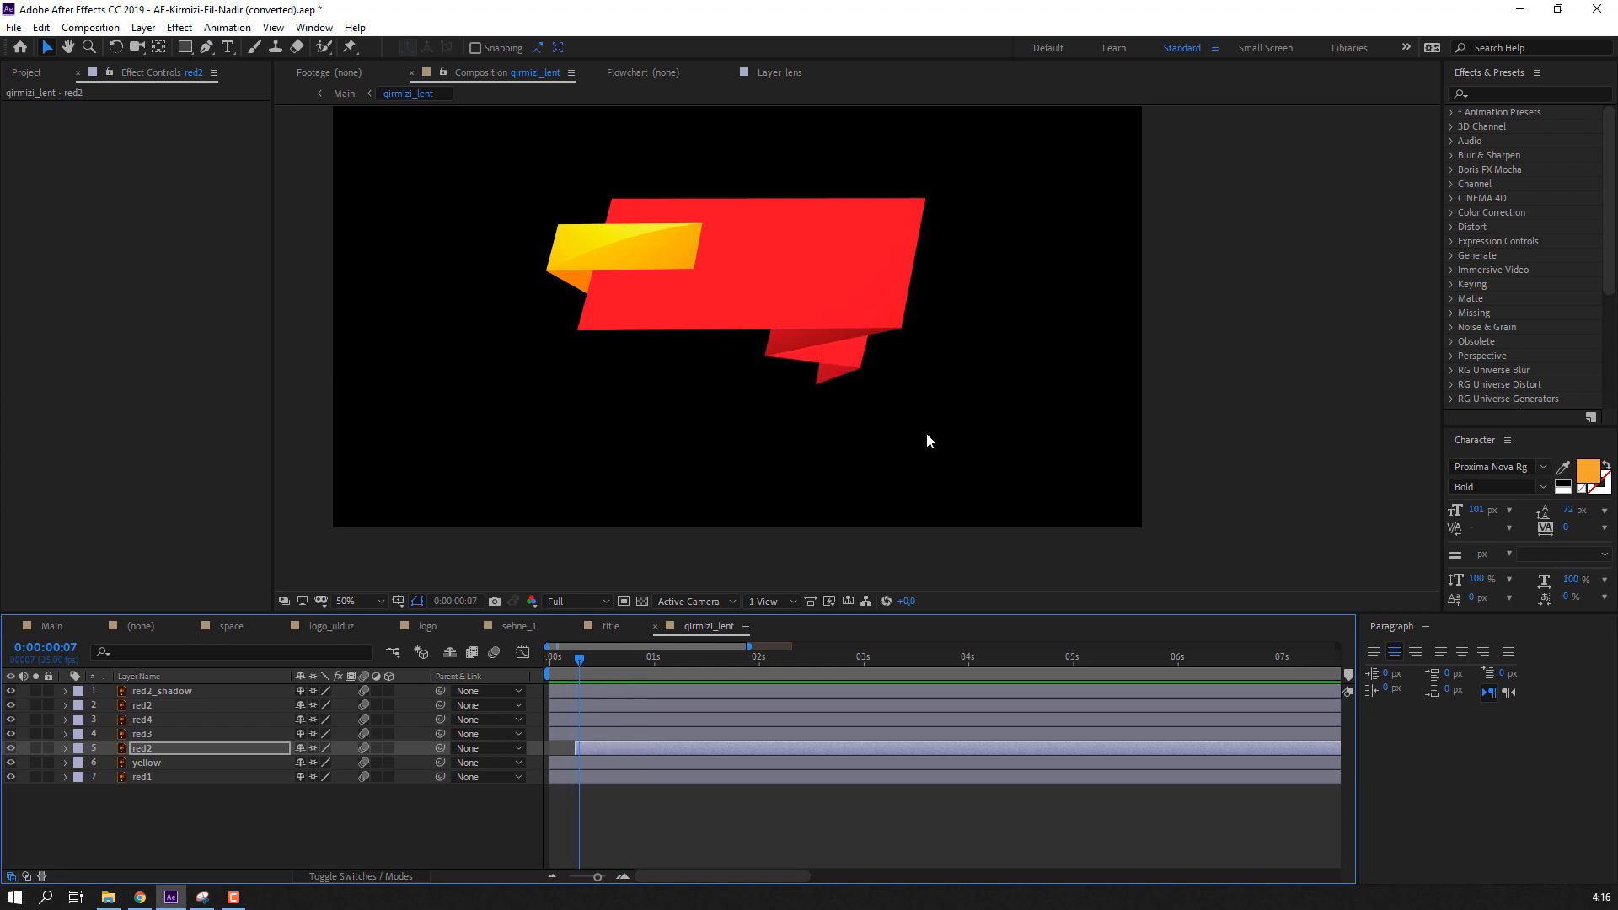
key("space")
scroll(699, 552, "up", 4)
- Solo the red3 layer at frame 14 and move its anchor point to the triangle's lower-left corner
left_click_drag(570, 659, 613, 661)
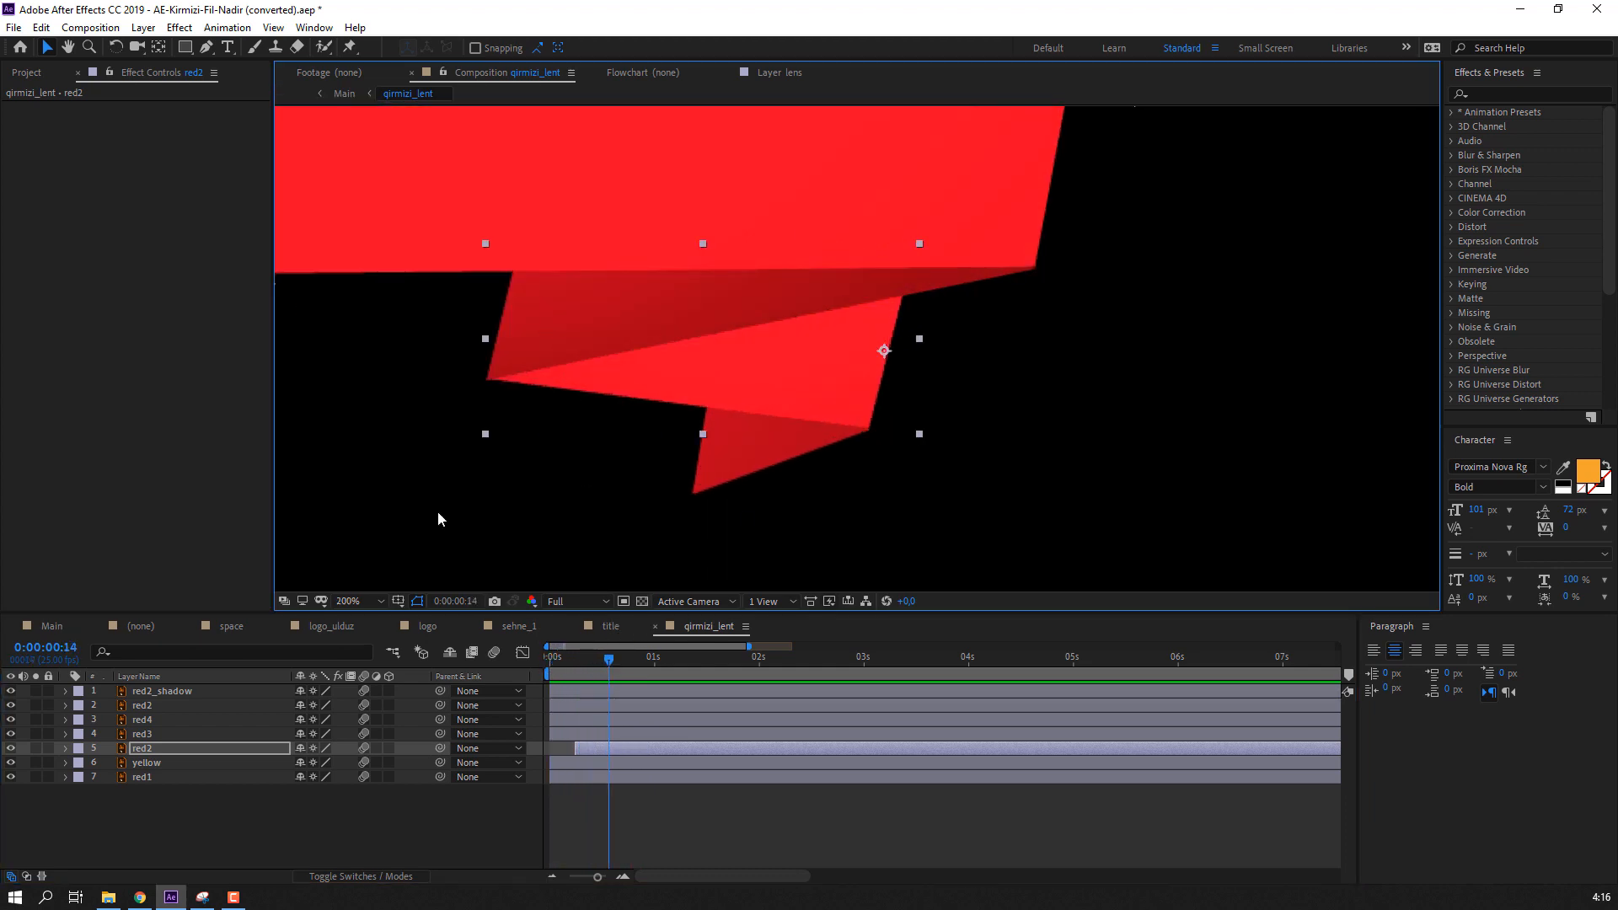
left_click(142, 734)
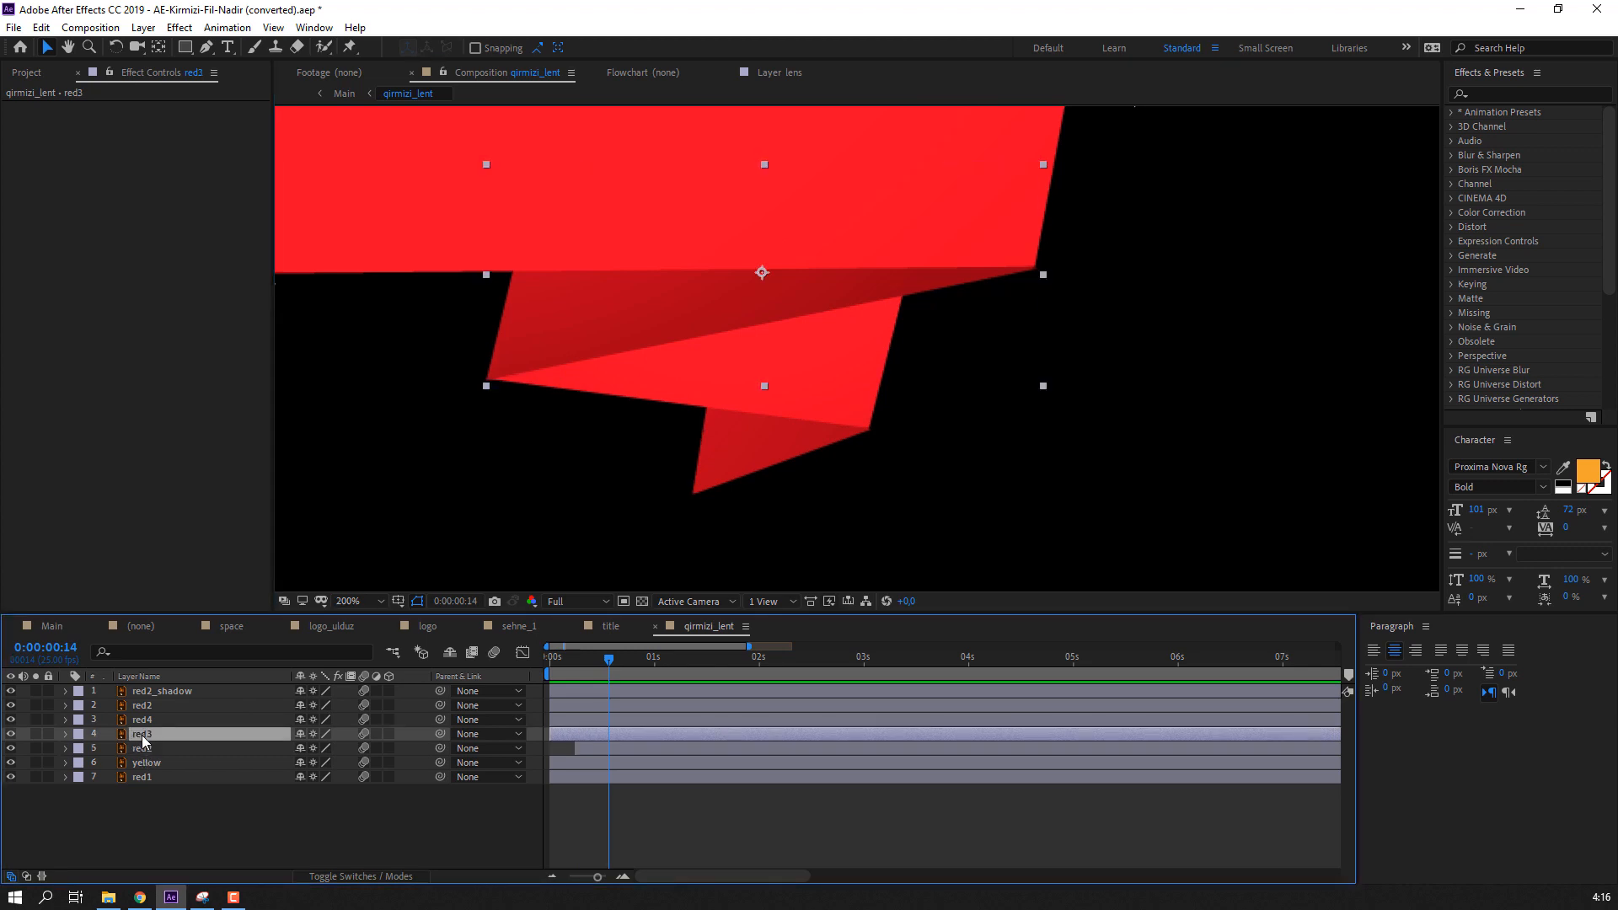
left_click(35, 735)
left_click(159, 47)
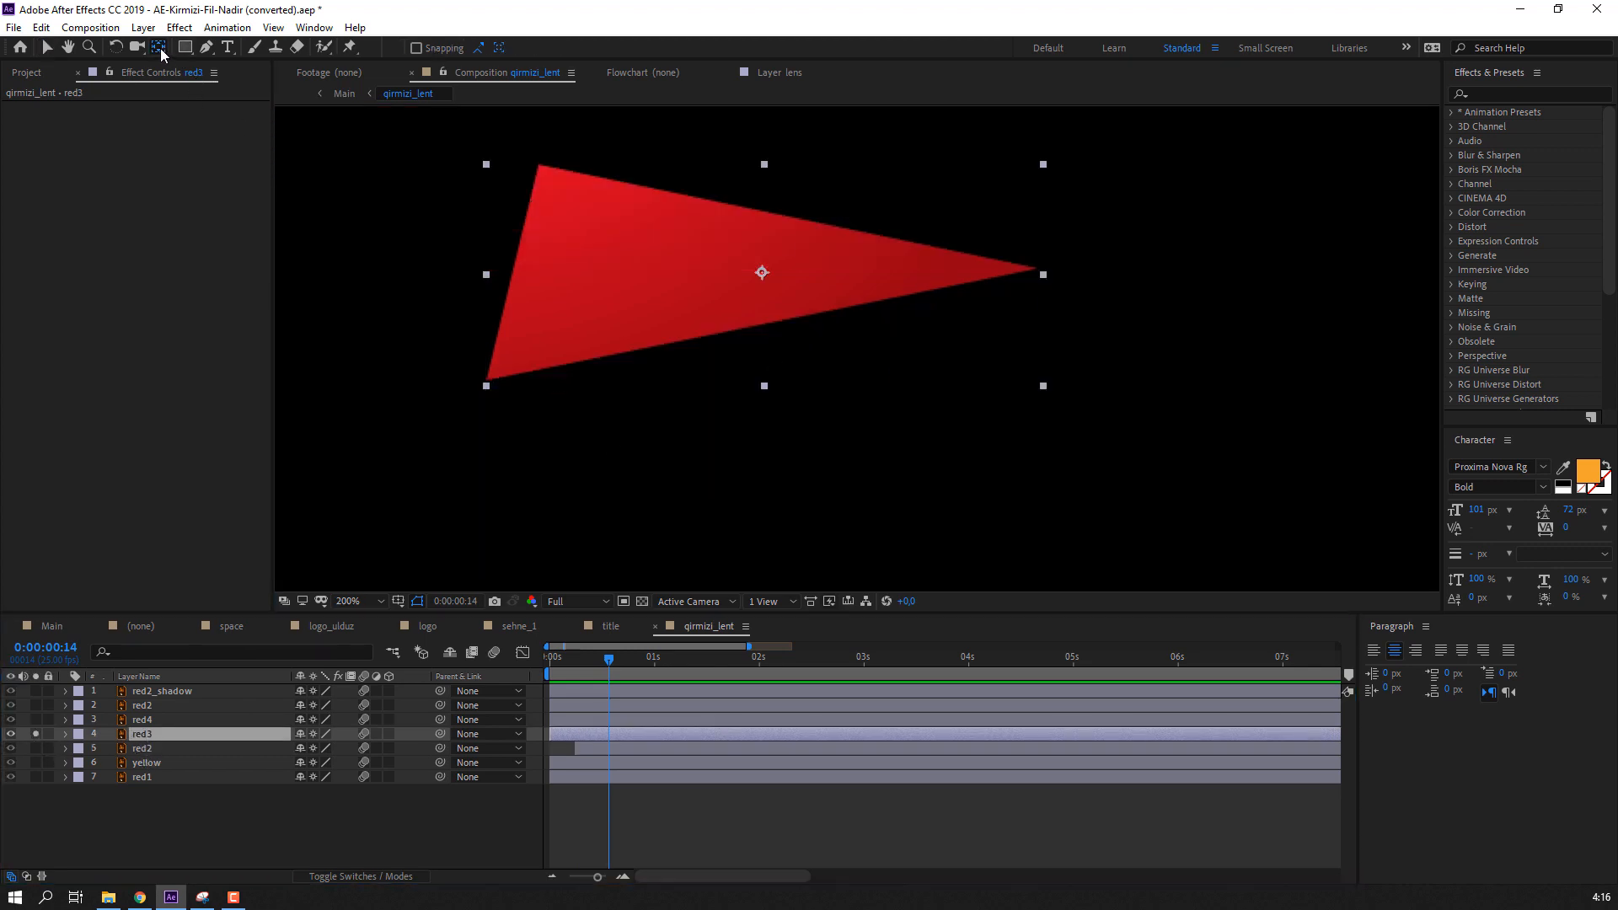
left_click_drag(757, 255, 515, 287)
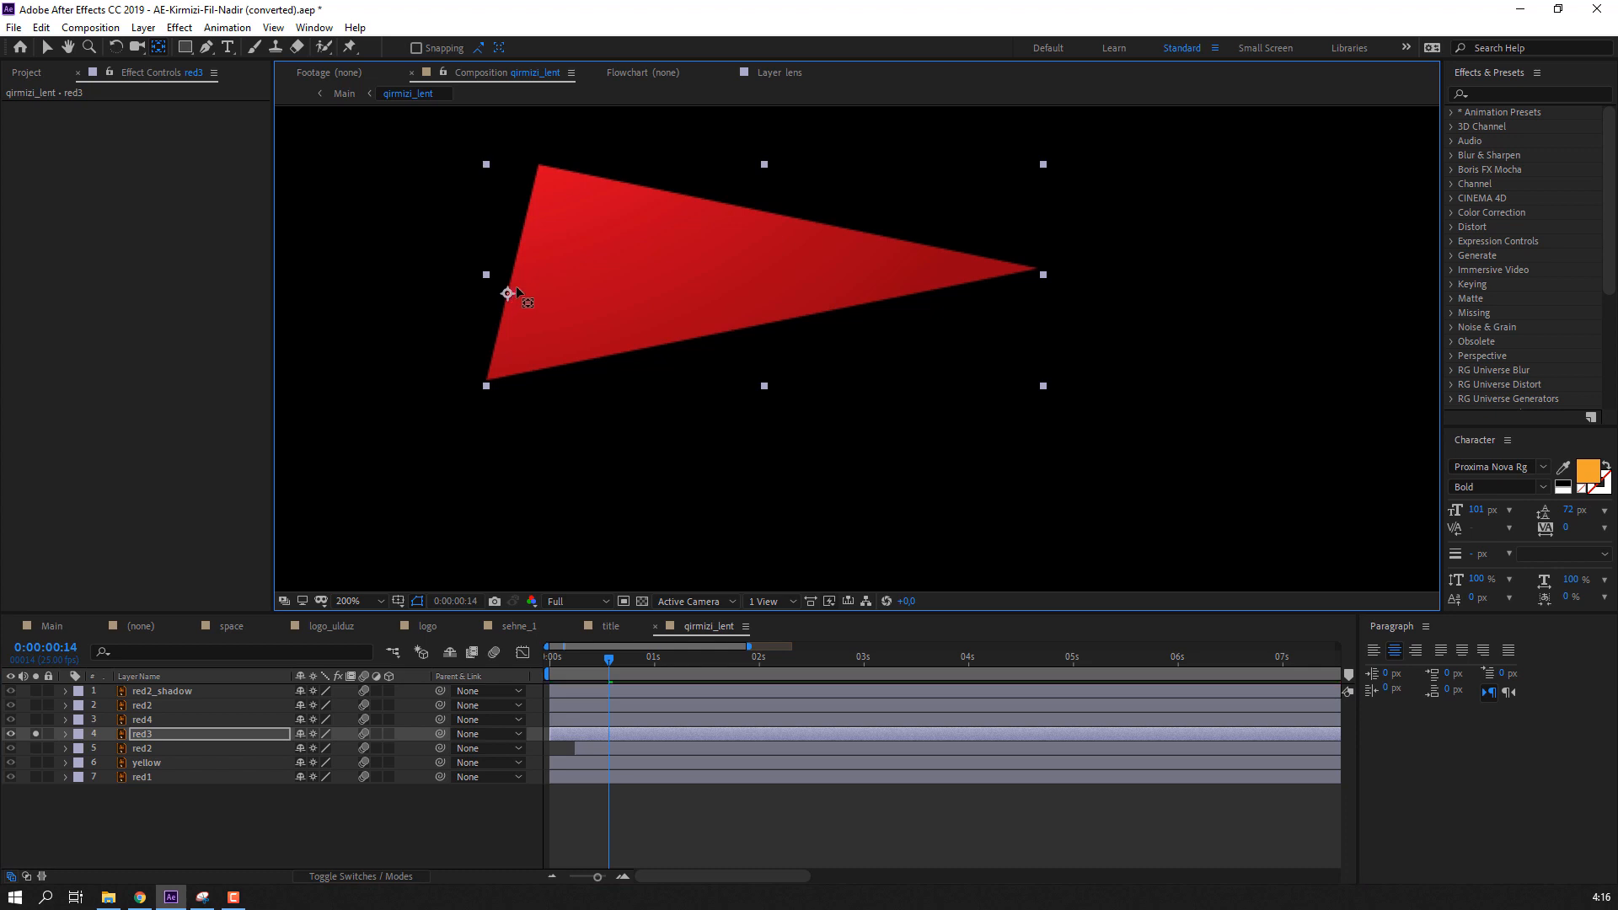
left_click_drag(499, 354, 496, 377)
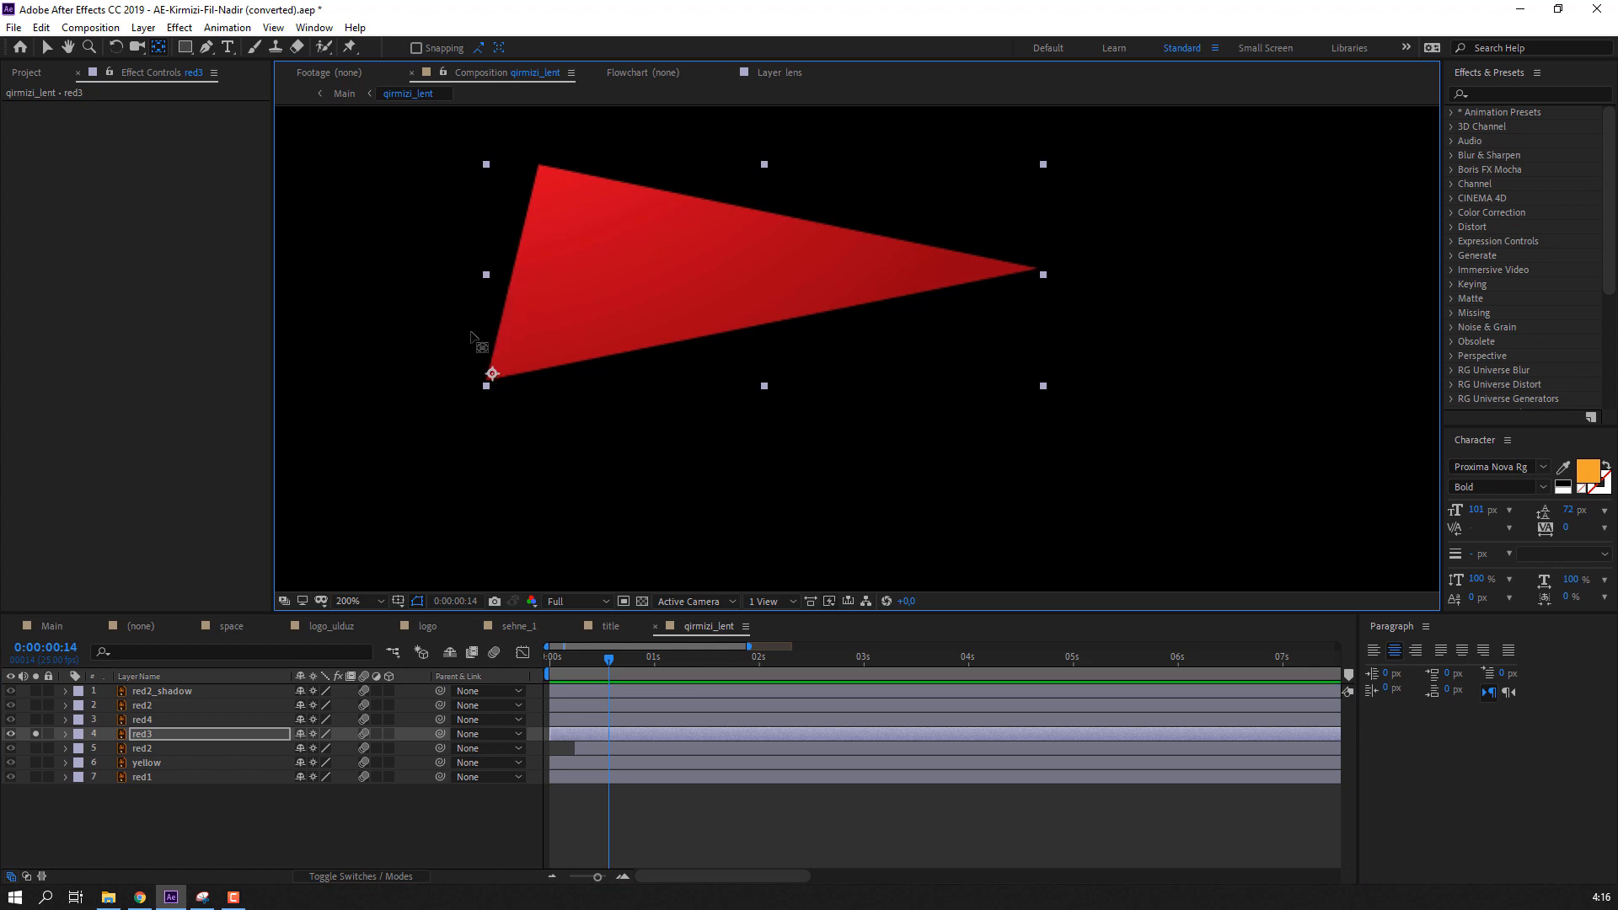
left_click(47, 47)
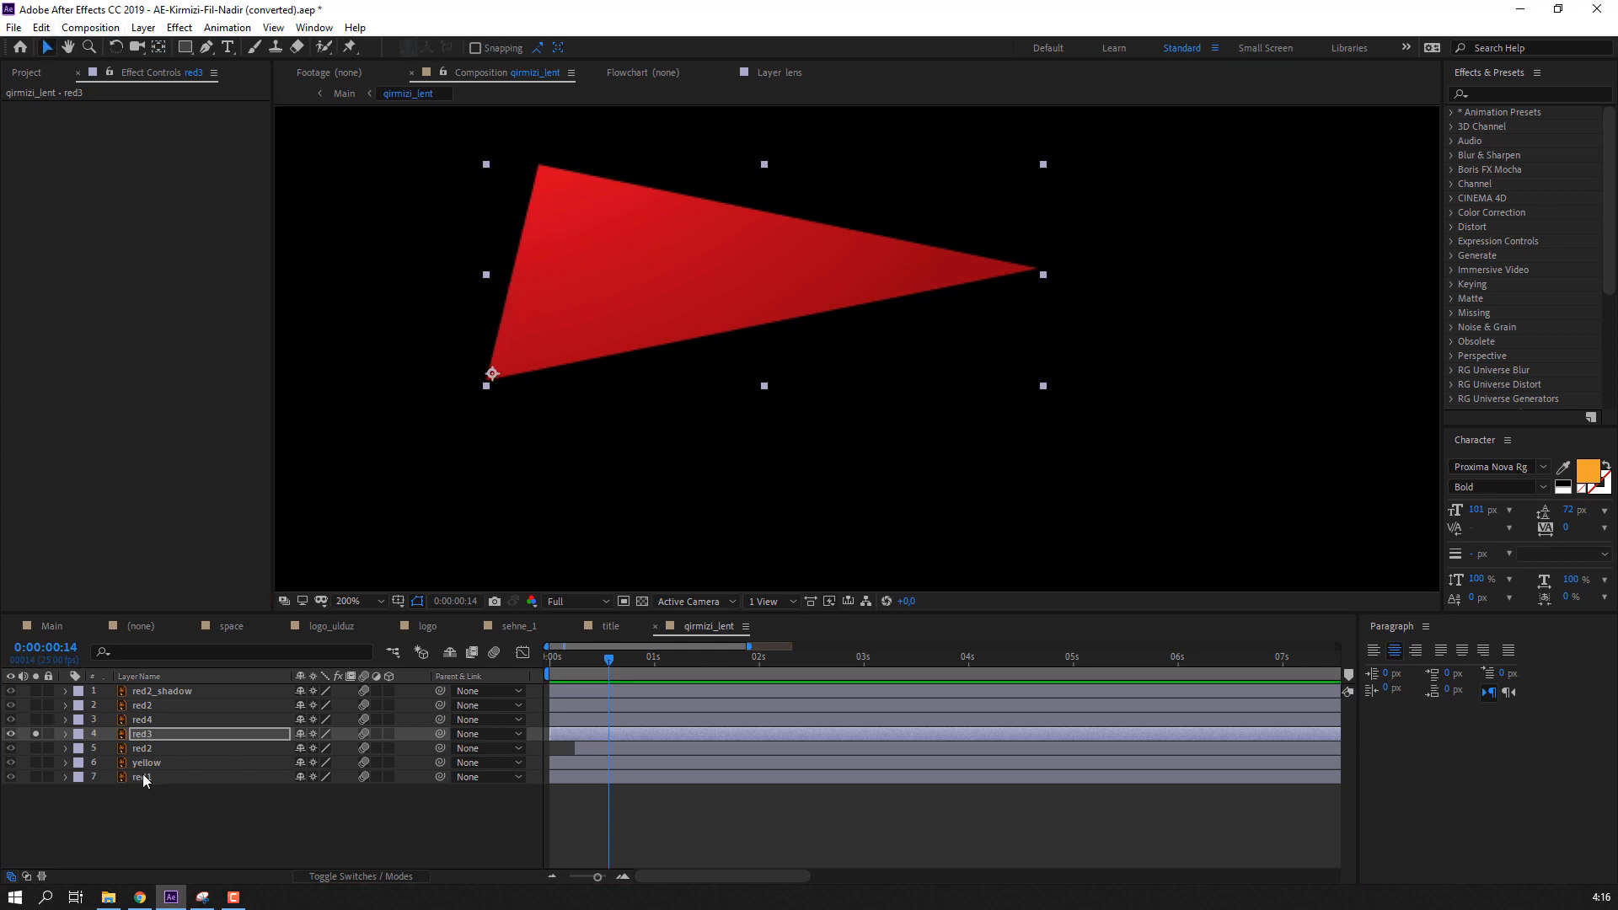
key("s")
left_click_drag(311, 751, 224, 776)
key("ctrl+z")
left_click(65, 734)
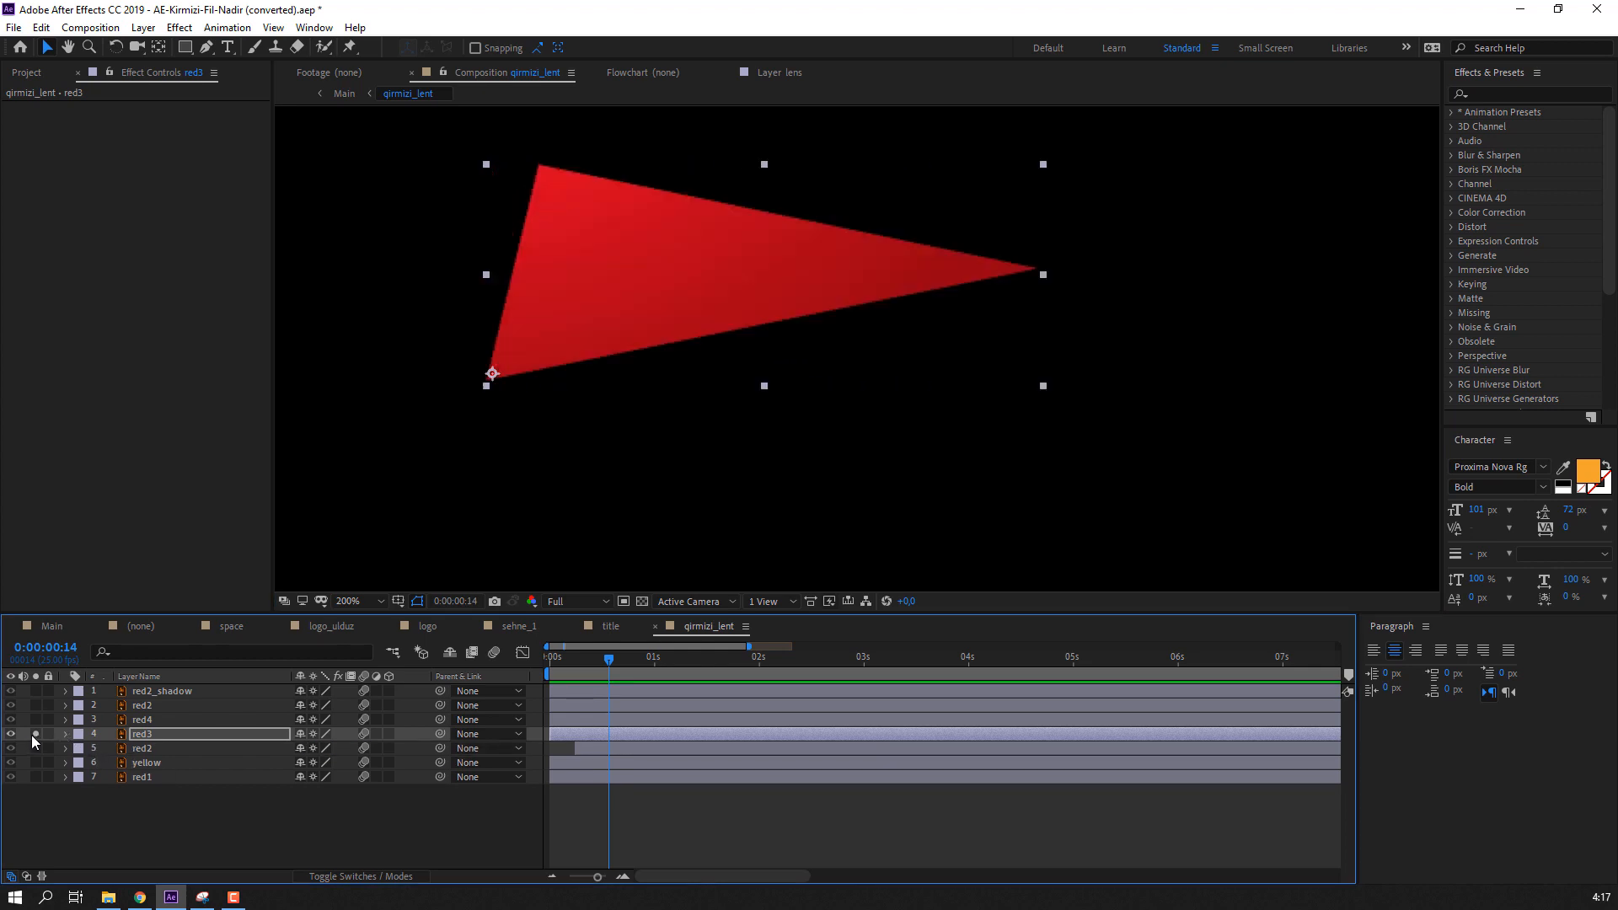
- Turn off red3's solo and shift the layer to start at frame 14, when red2 has finished unfolding
left_click(34, 734)
left_click_drag(573, 733, 615, 736)
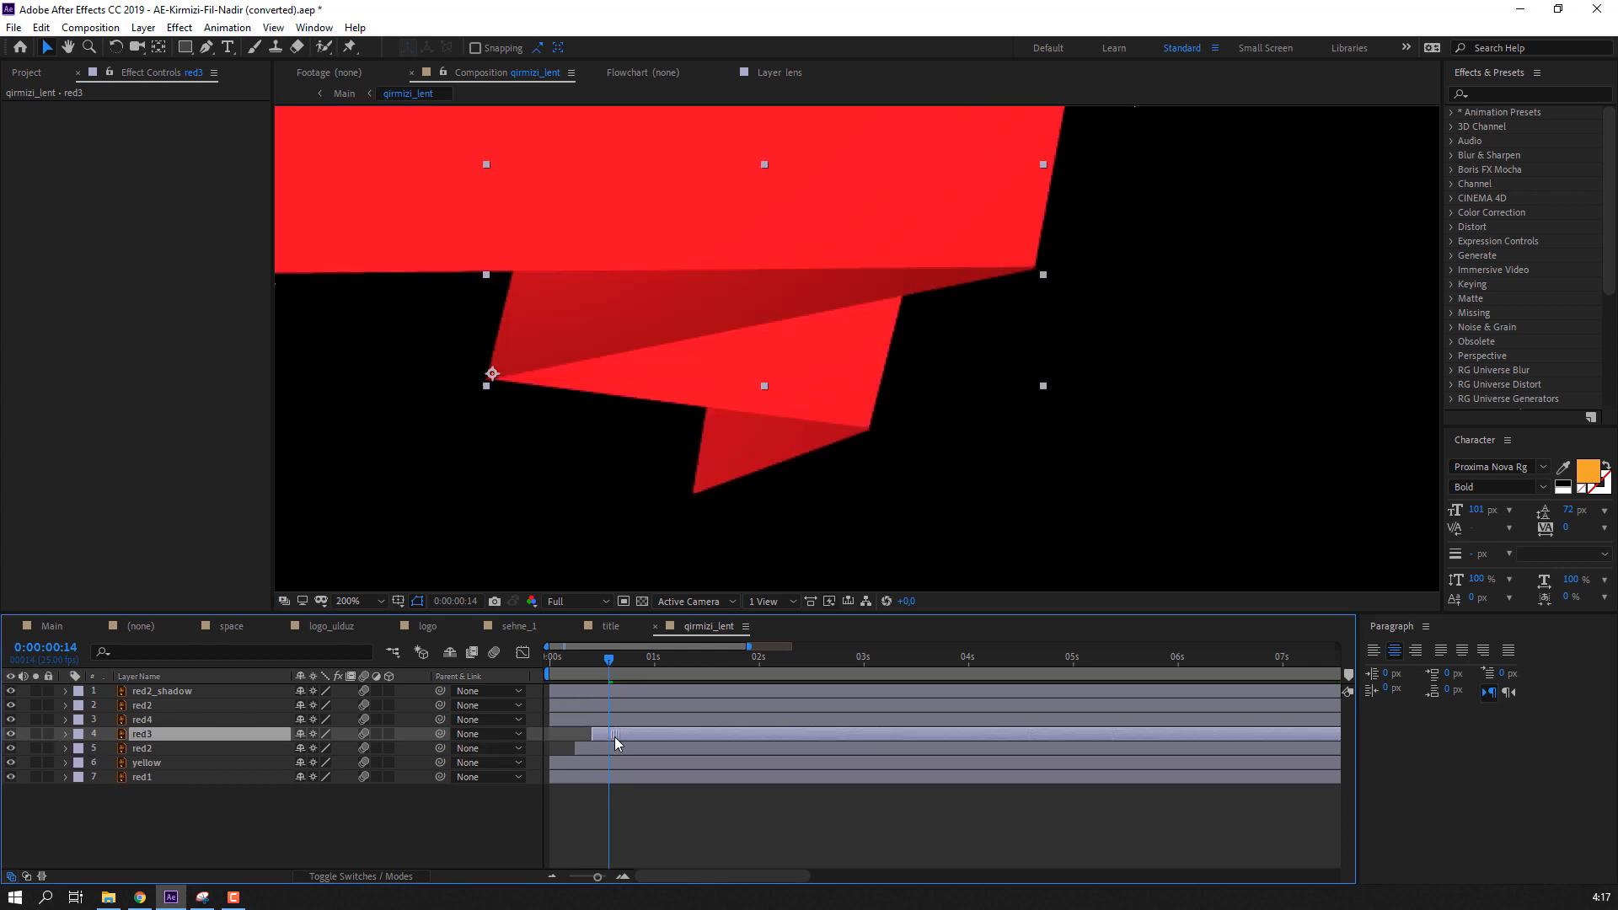
left_click_drag(559, 655, 610, 661)
left_click_drag(614, 740, 624, 737)
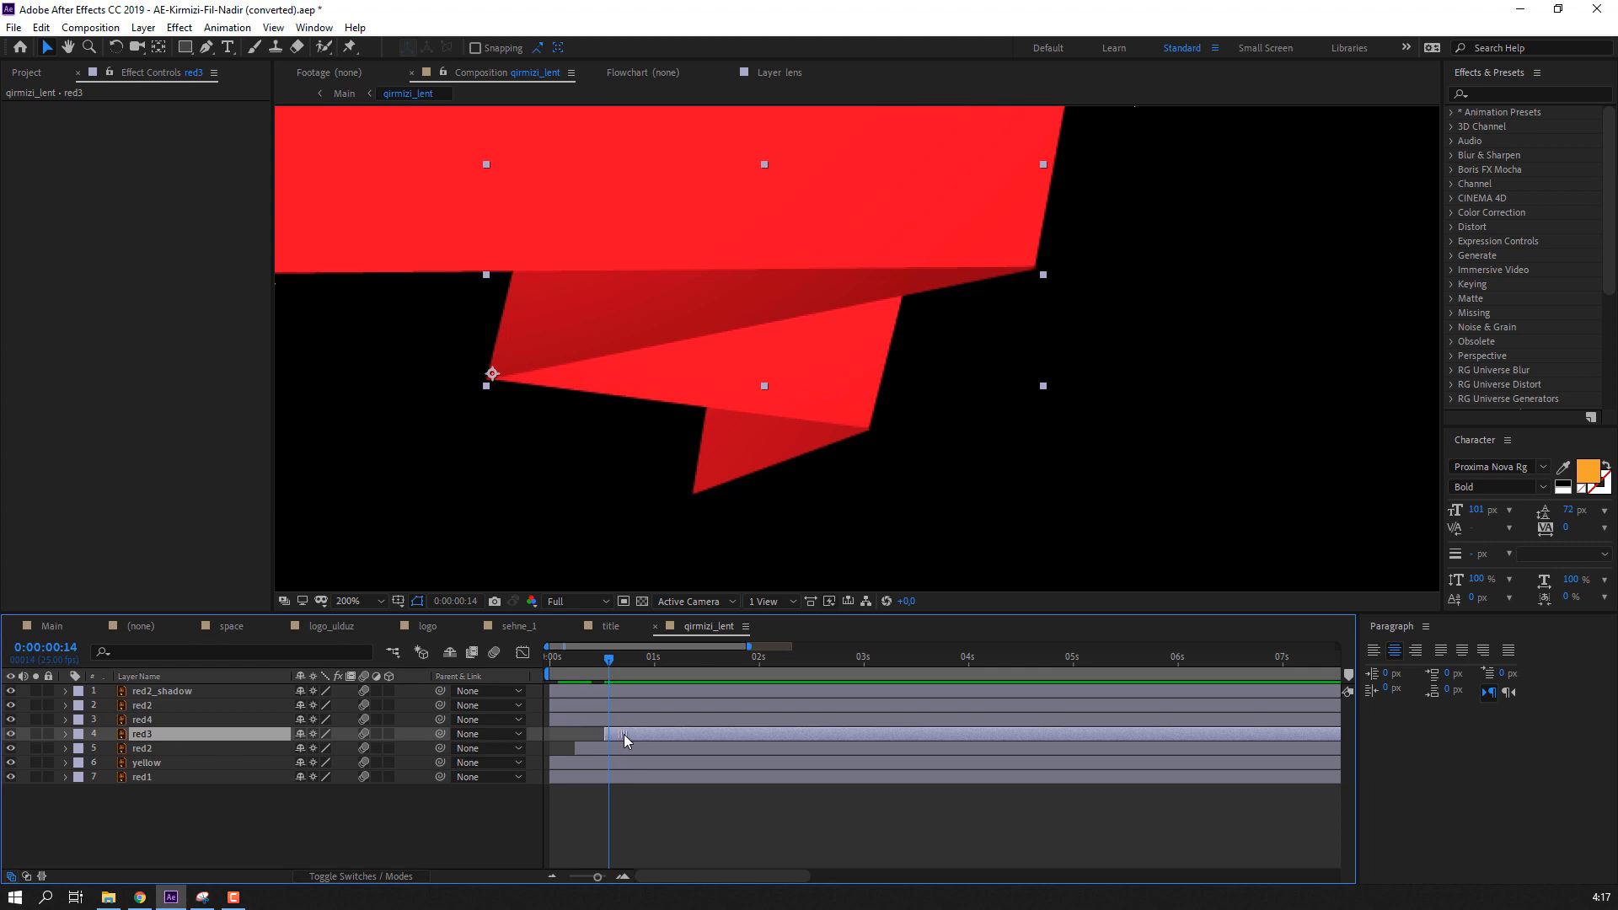
- Keyframe red3's scale at 306% and move that keyframe to shortly before the one-second mark
key("s")
left_click(108, 749)
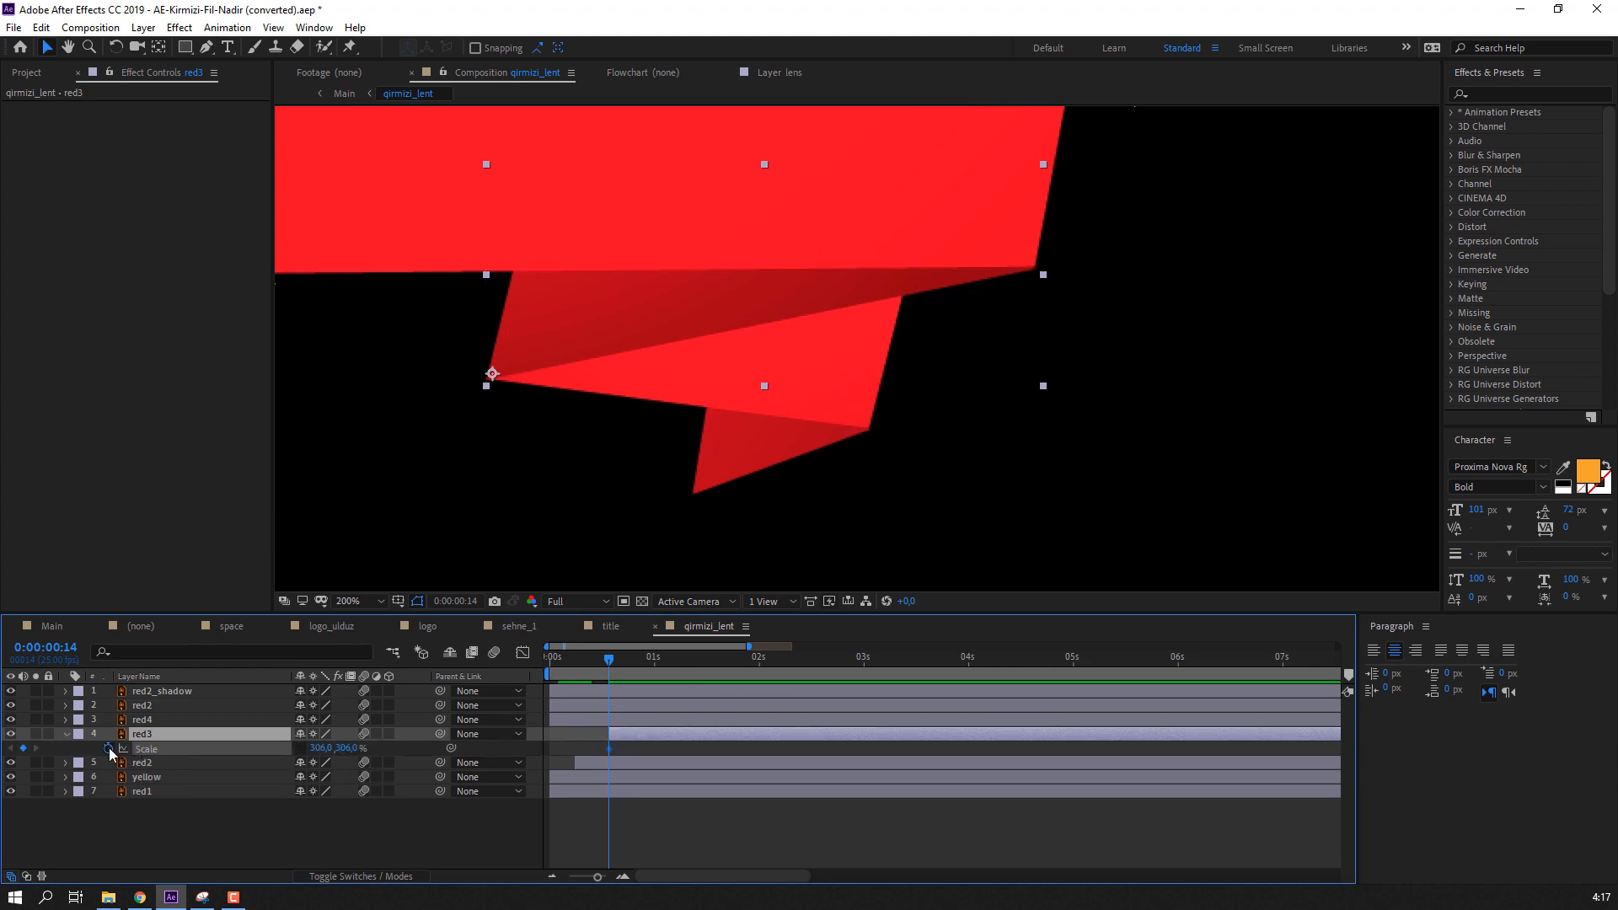
left_click_drag(611, 750, 643, 750)
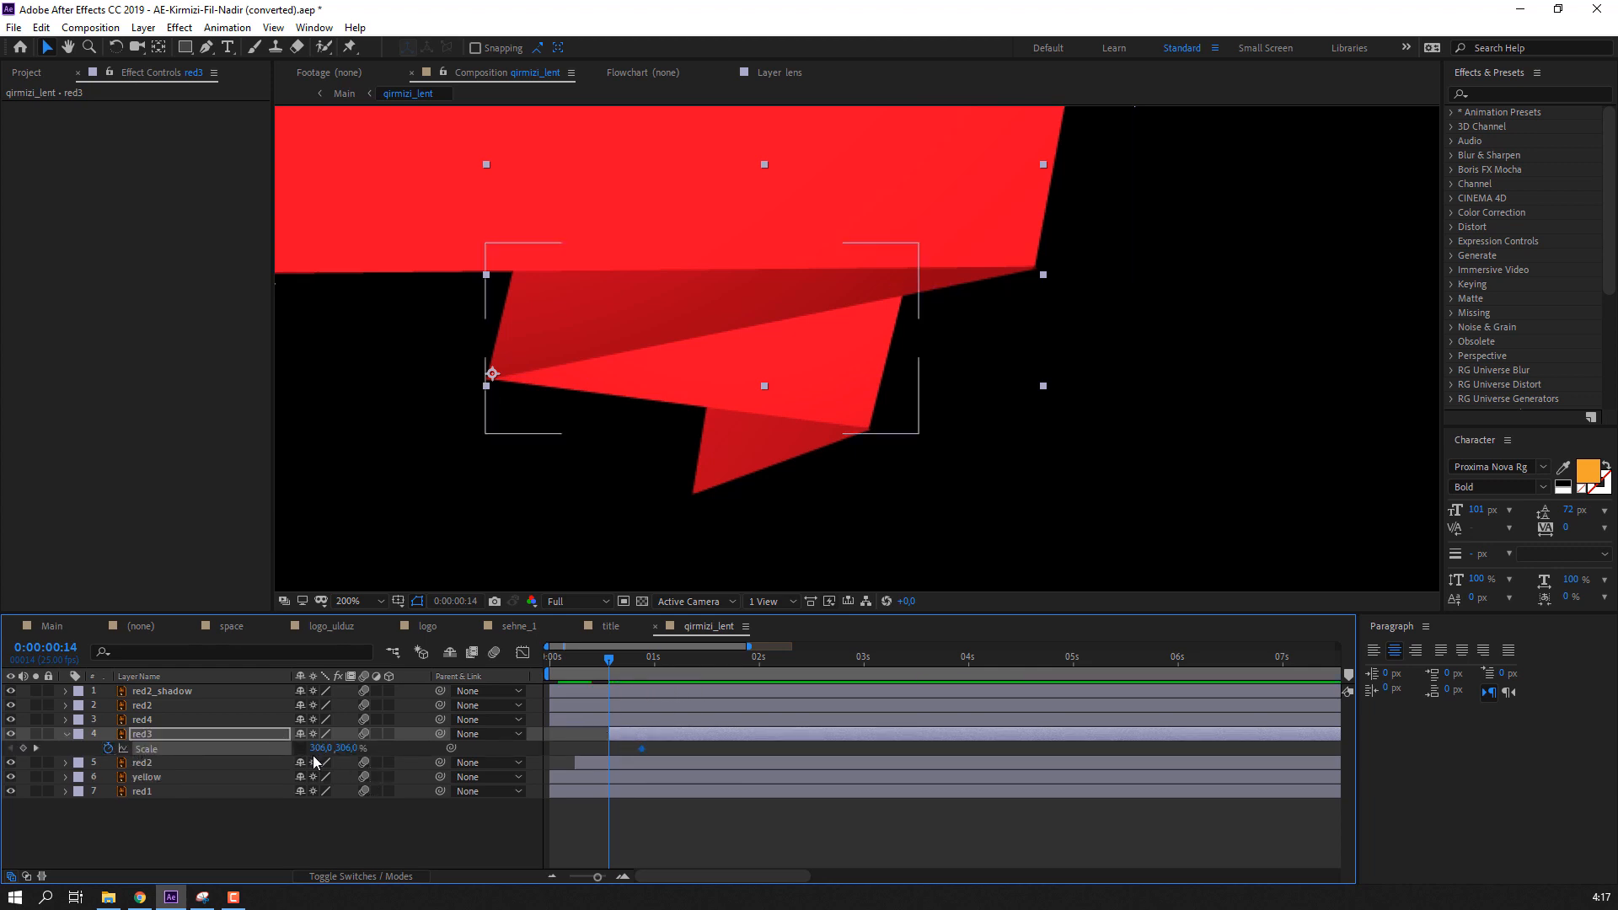
- Set red3's horizontal scale to 0% at frame 14 and scrub through the animation to check the fold
left_click_drag(319, 749, 114, 749)
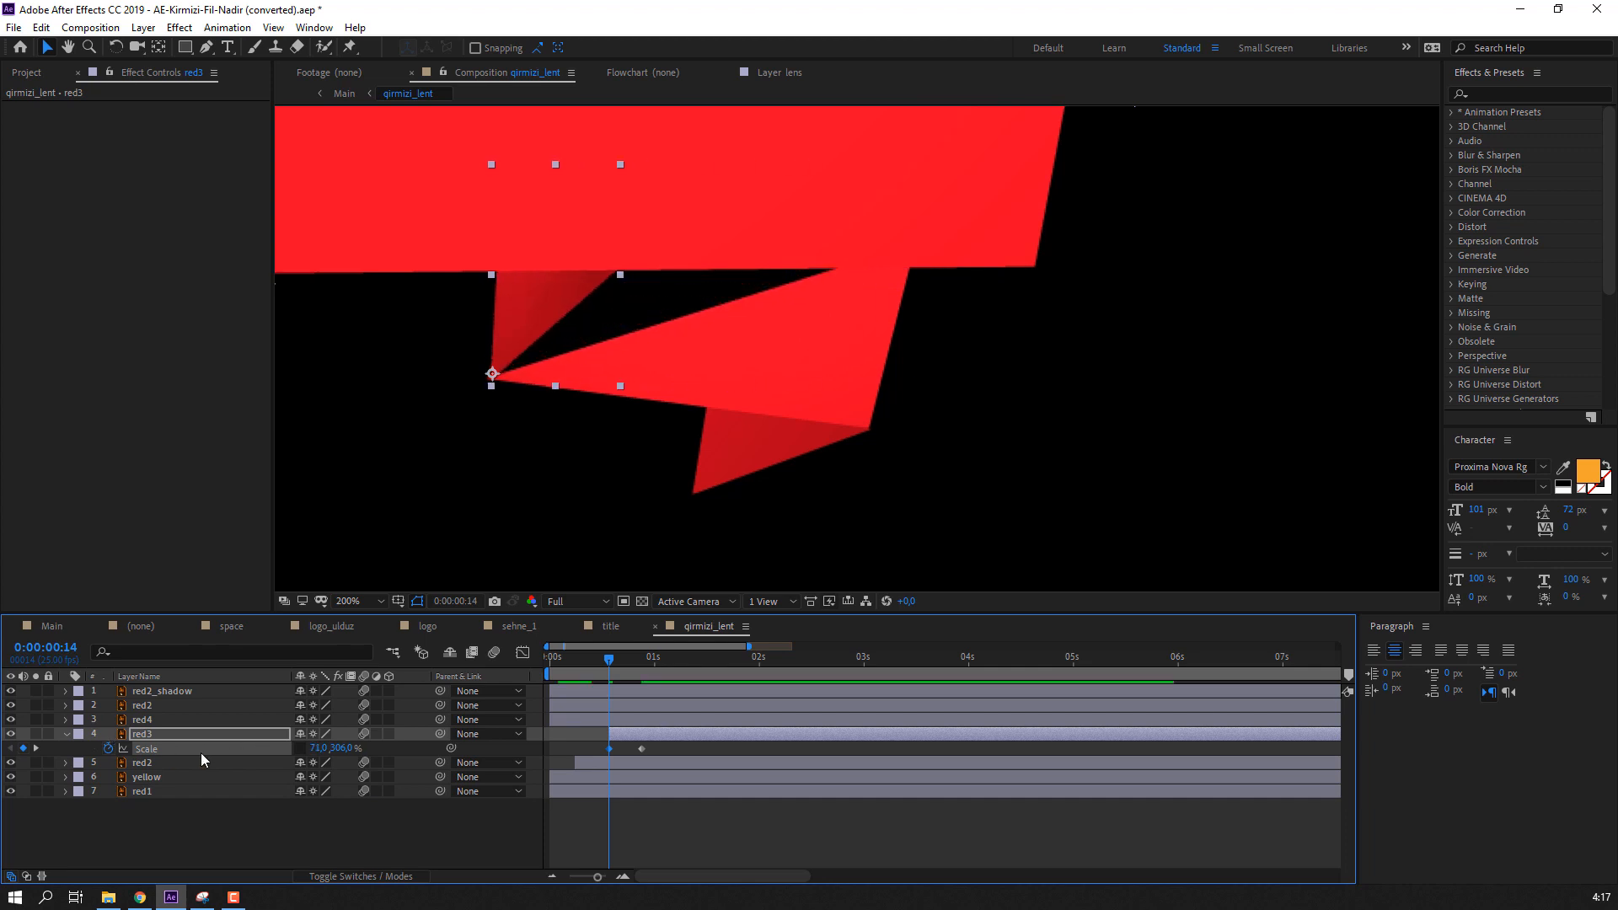
left_click(319, 749)
left_click(318, 820)
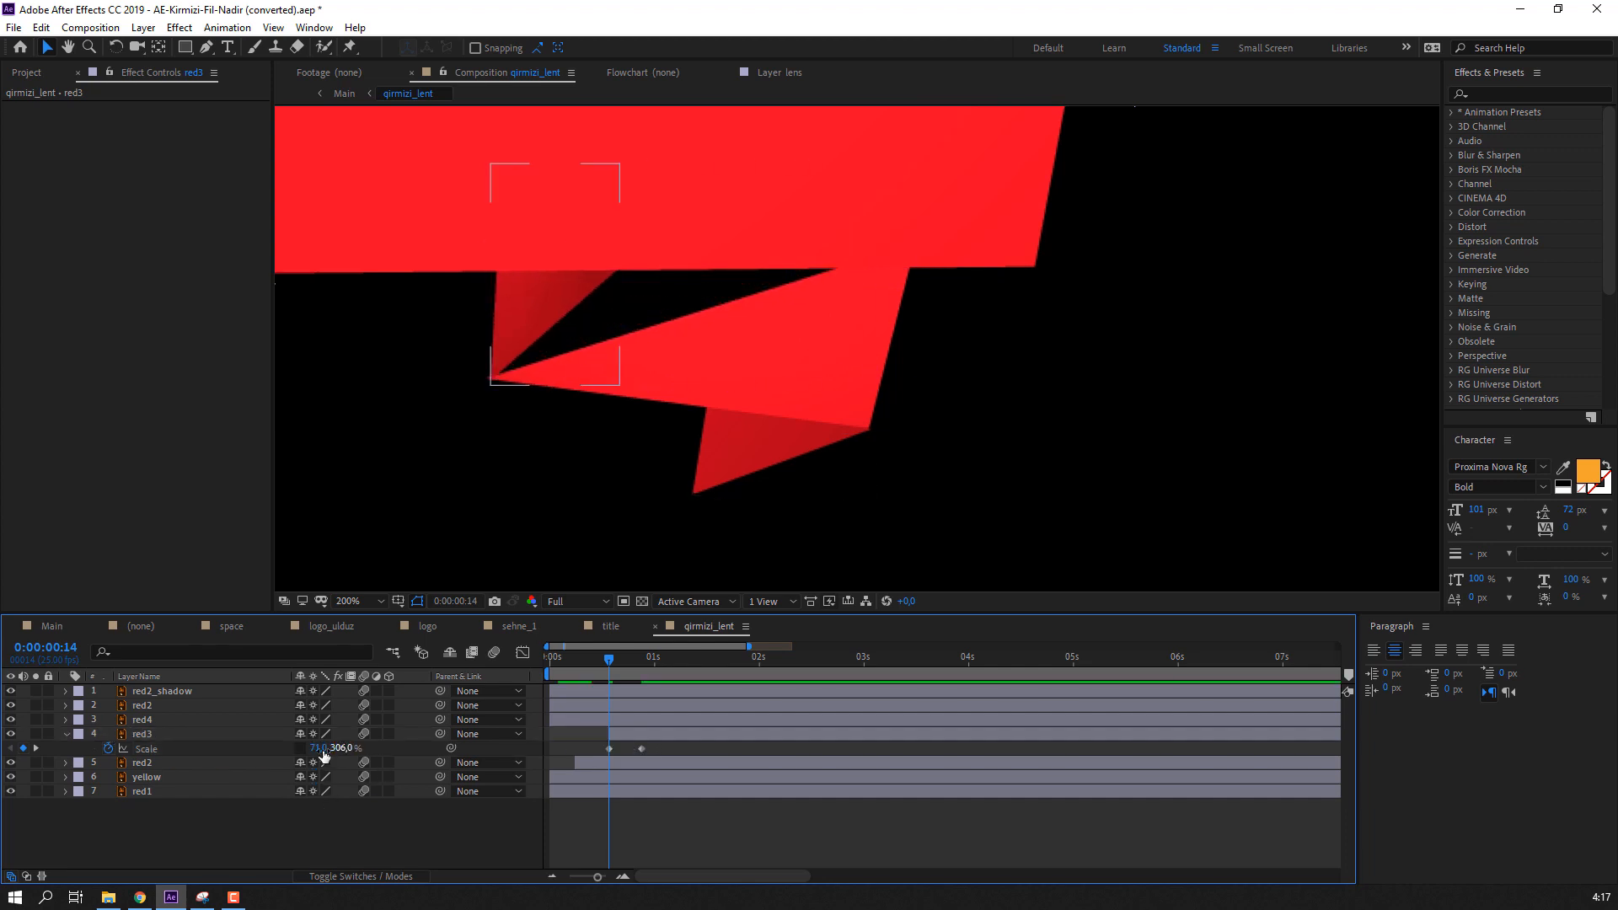
left_click(320, 749)
type("0")
key("Return")
left_click_drag(583, 660, 650, 659)
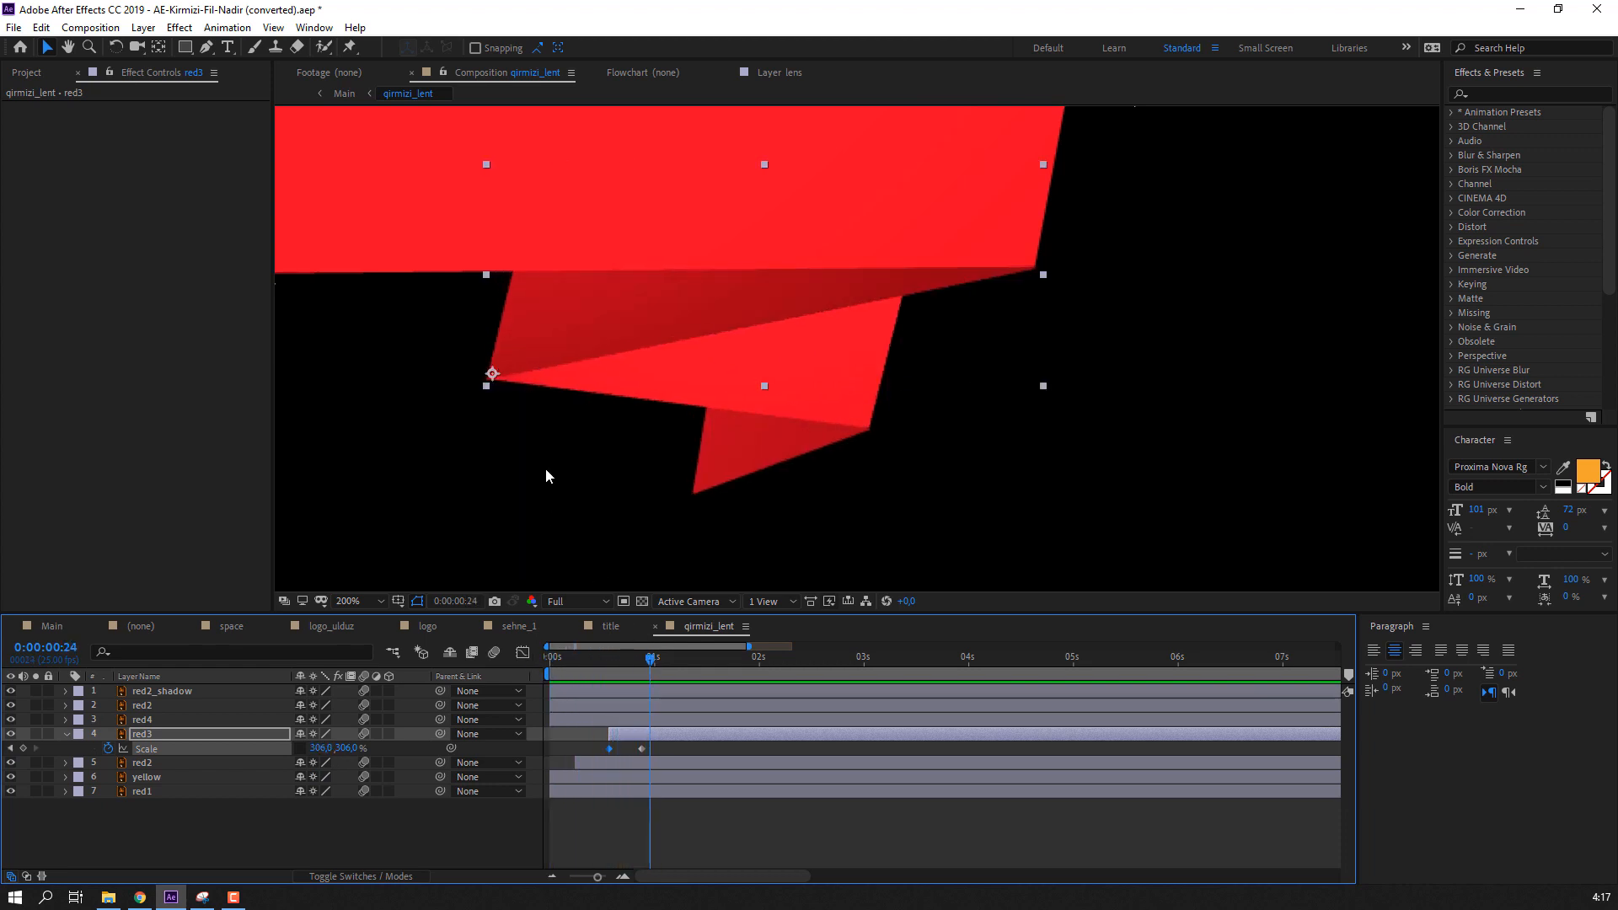
scroll(544, 468, "down", 4)
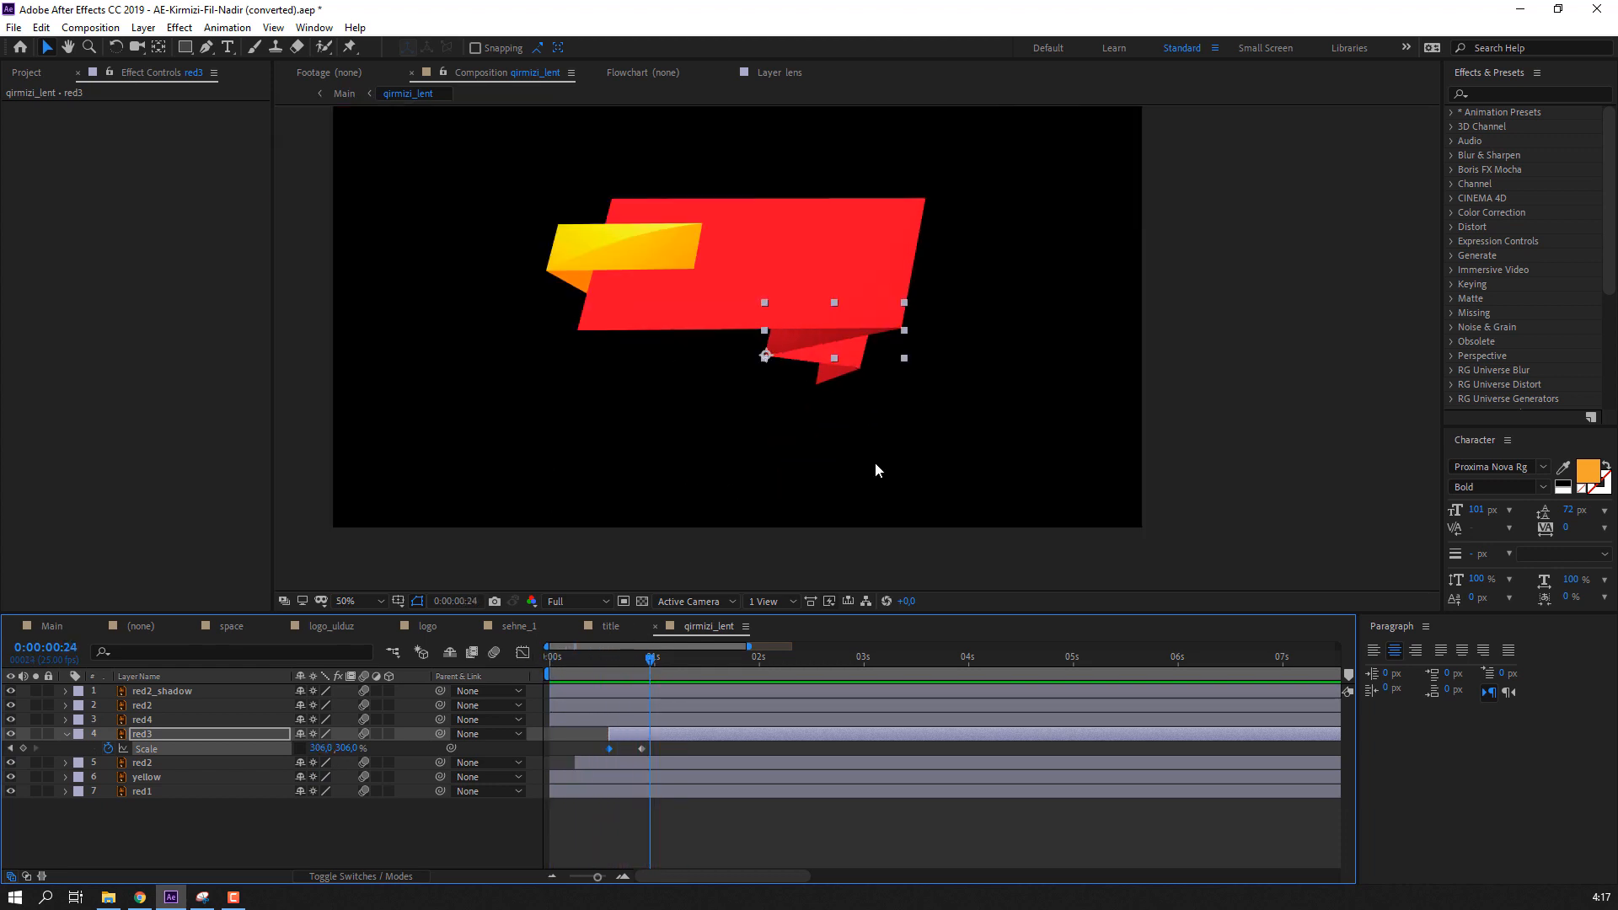
- Preview the red3 fold animation and collapse the layer's scale property
key("space")
left_click_drag(665, 743, 594, 757)
left_click(514, 822)
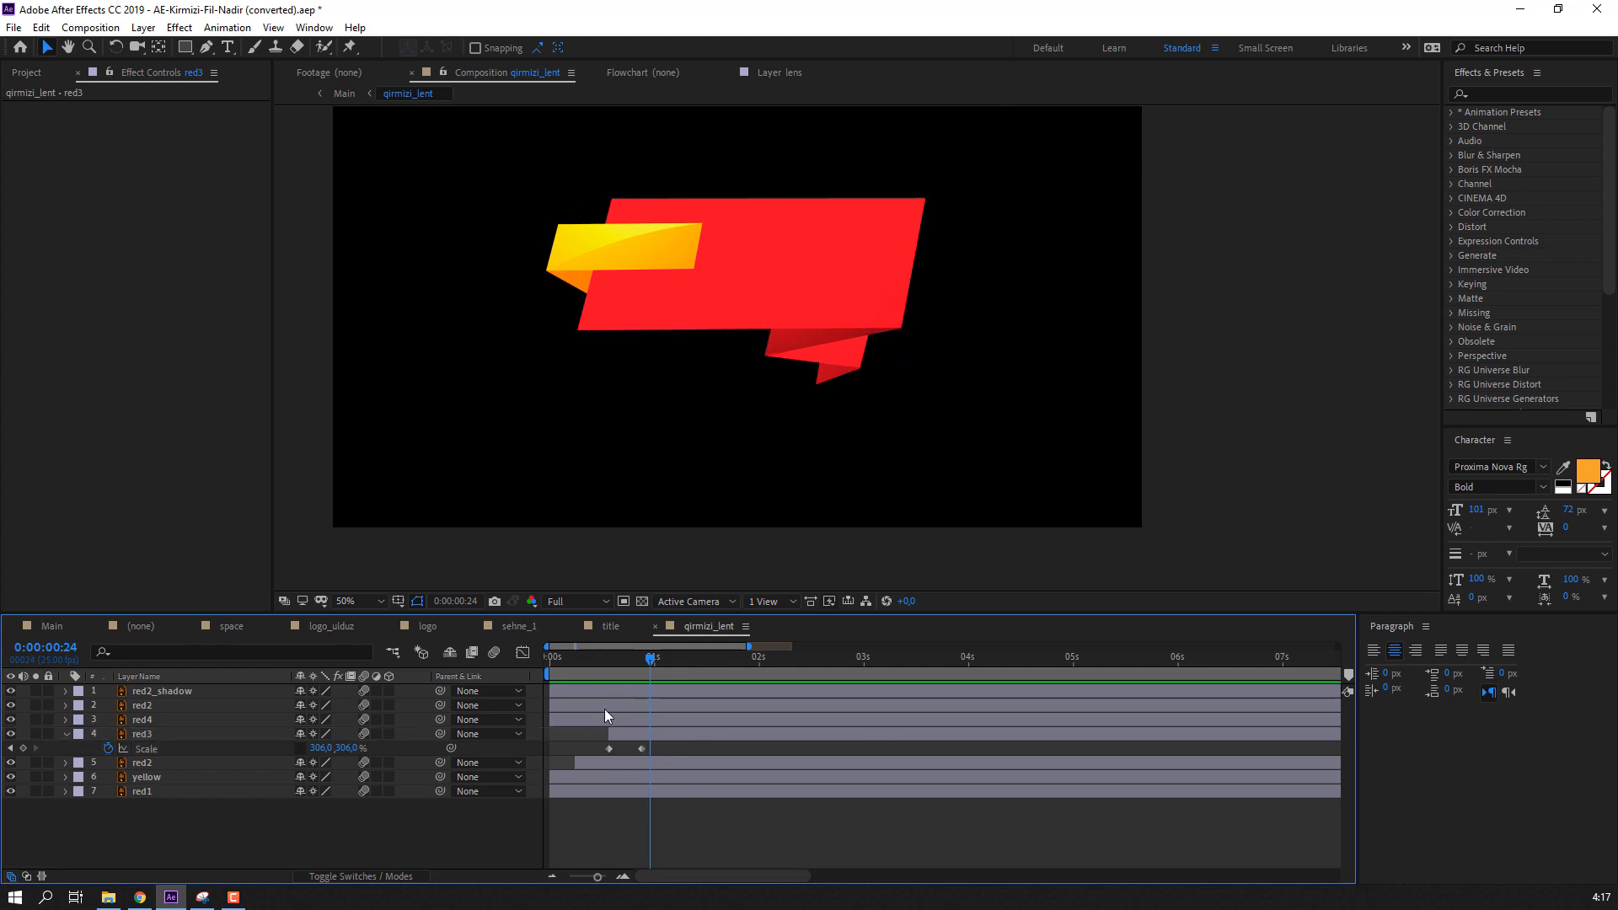
left_click(65, 734)
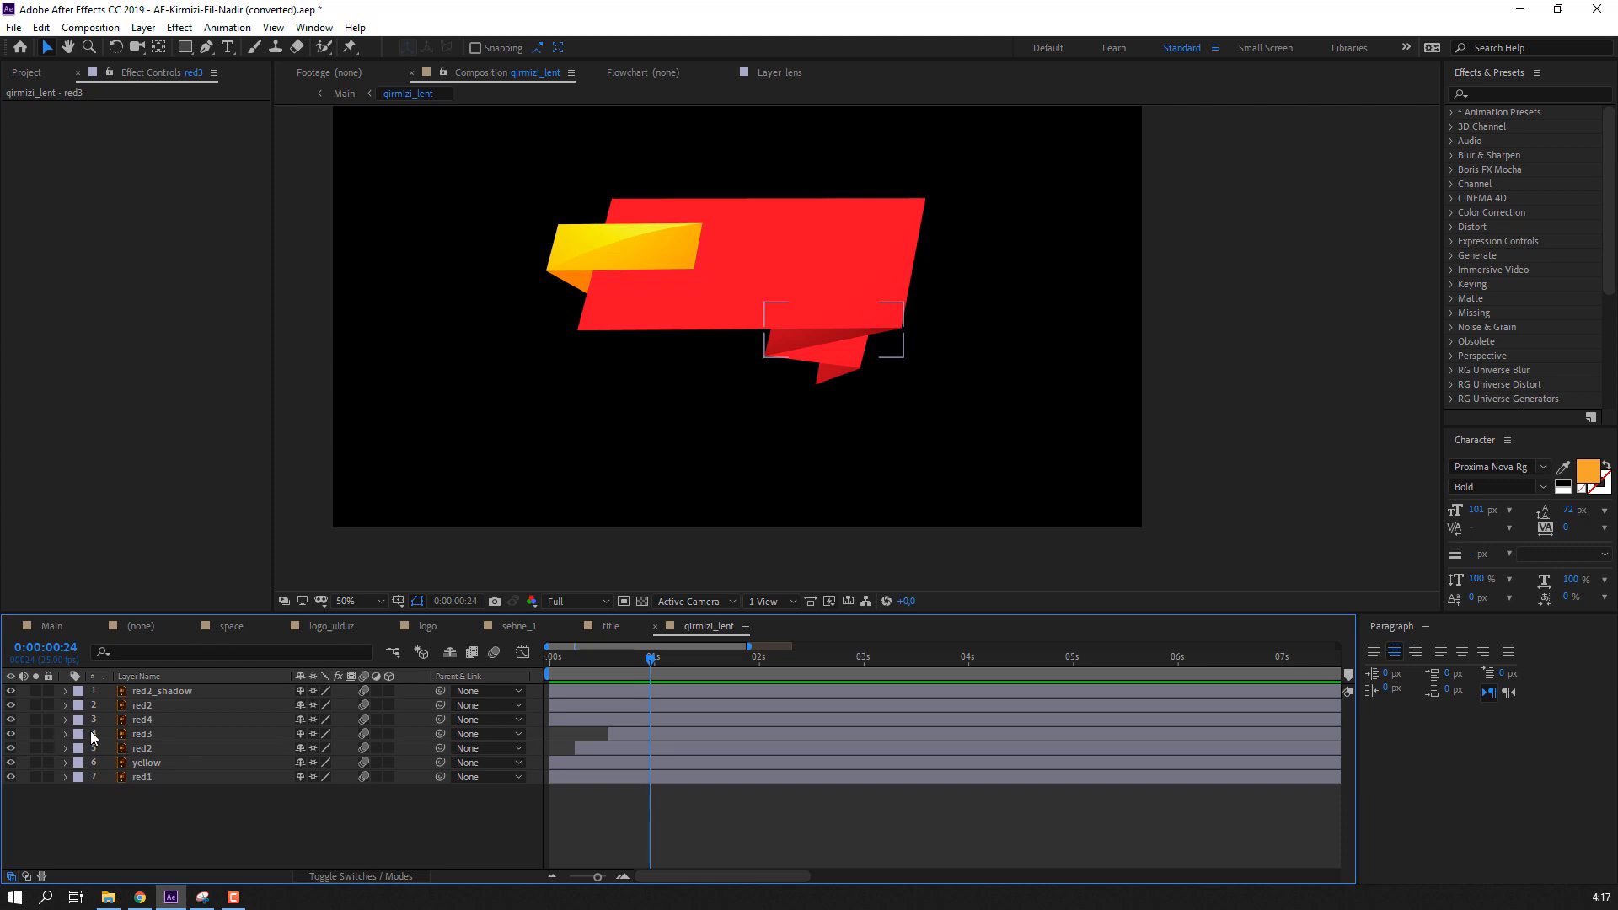
- Shift the lower red2 layer about two frames later and play the animation to check the timing
left_click(863, 305)
mouse_move(616, 663)
left_mouse_down()
mouse_move(556, 655)
mouse_move(597, 639)
left_mouse_up()
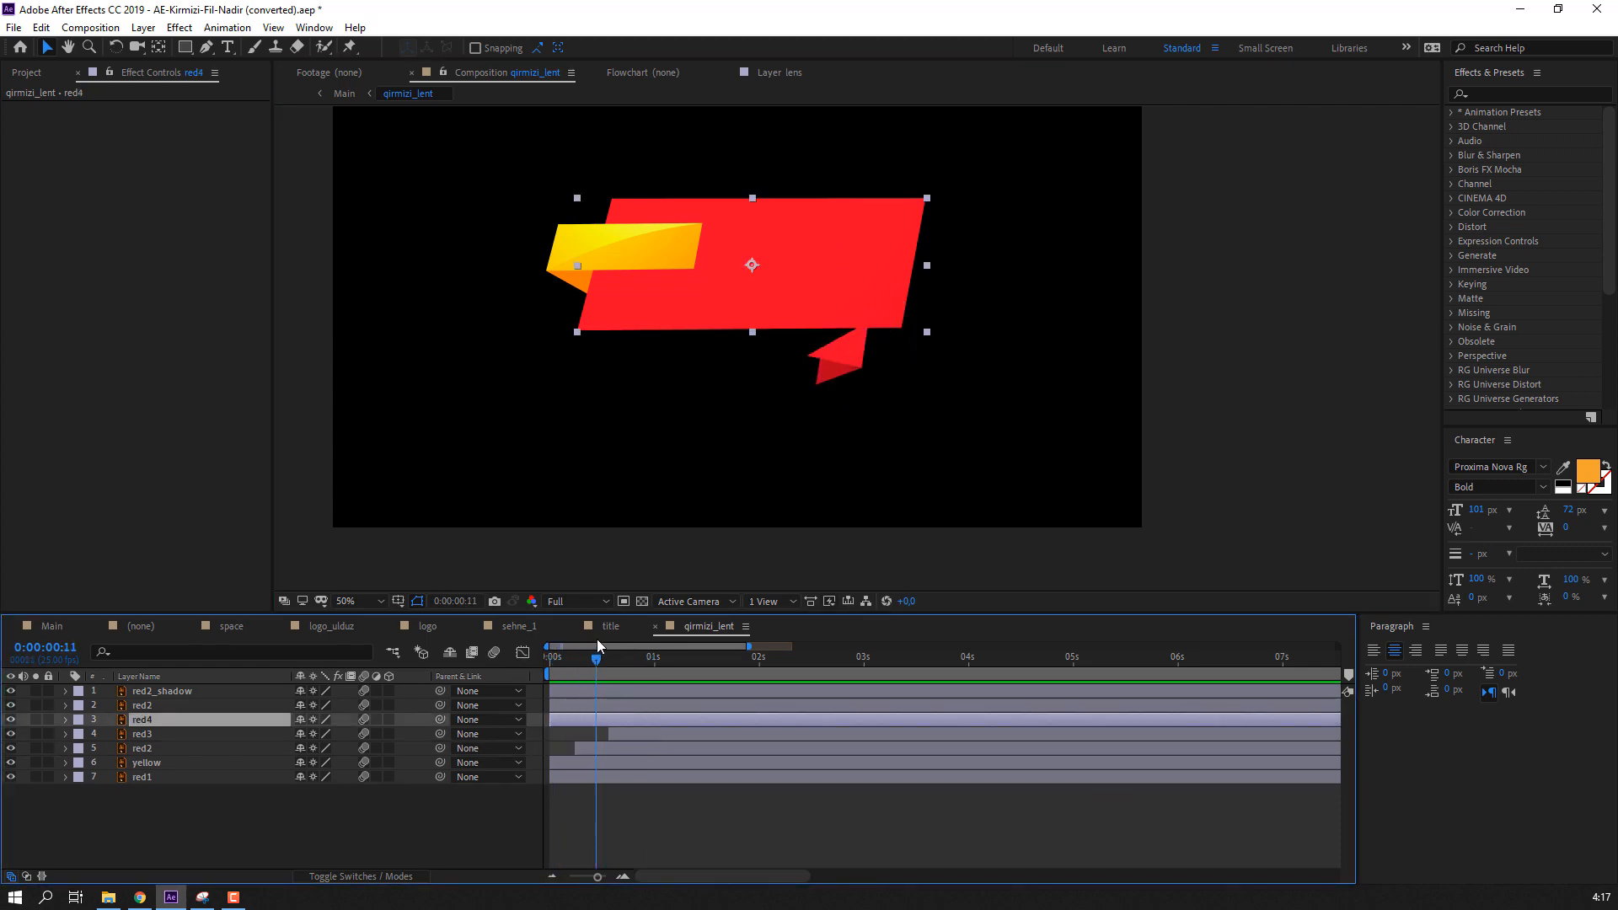
left_click(563, 762)
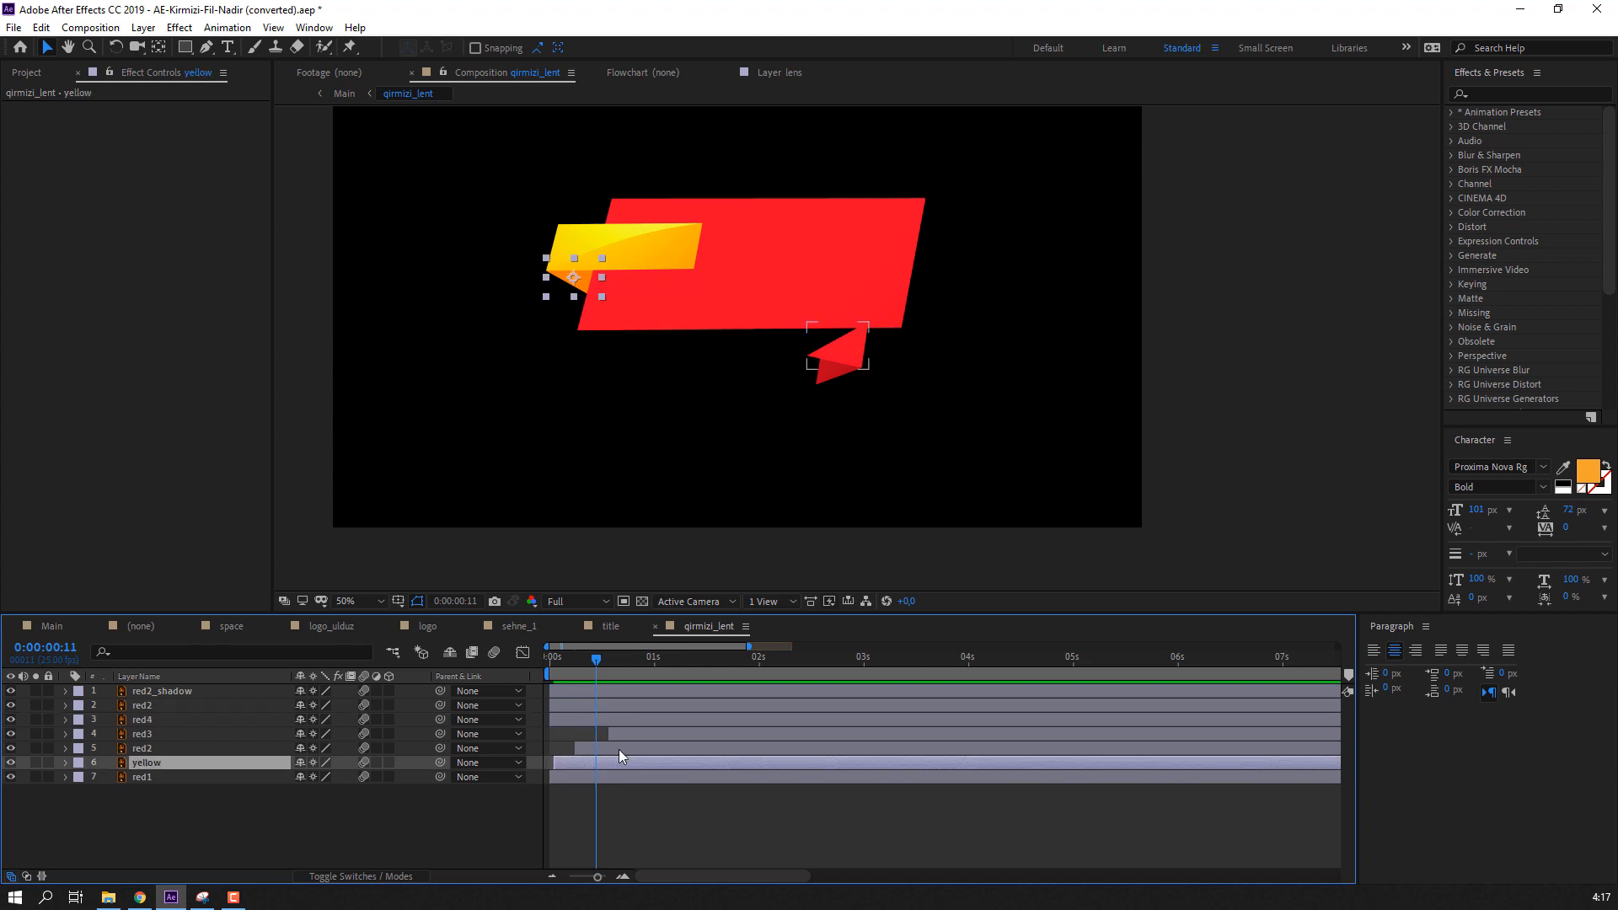
left_click_drag(608, 750, 616, 750)
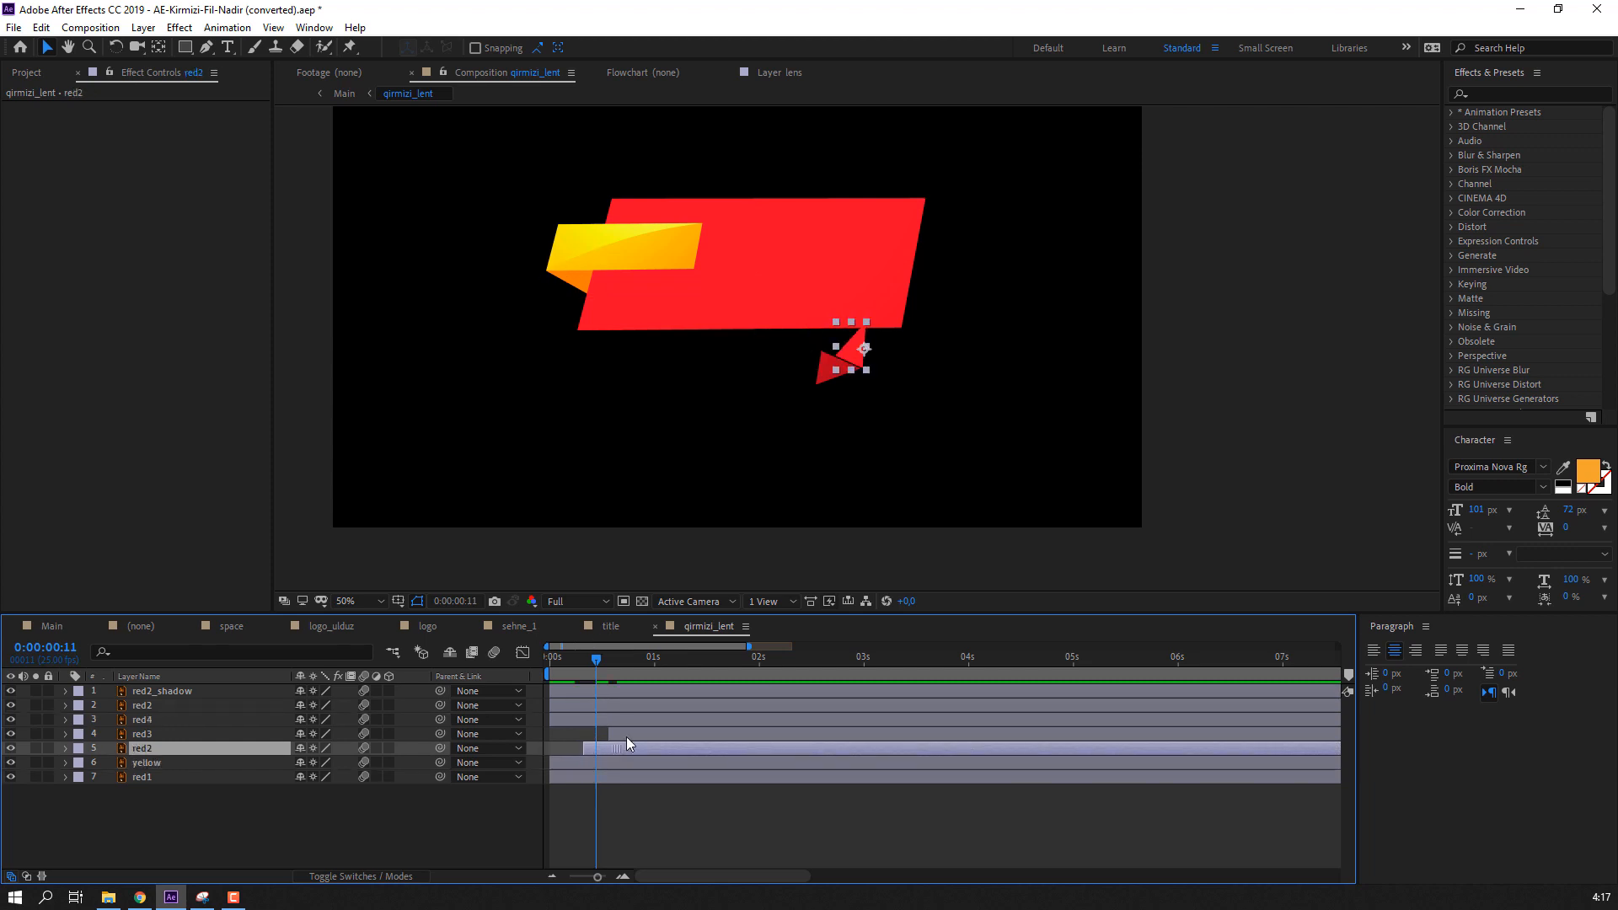
key("space")
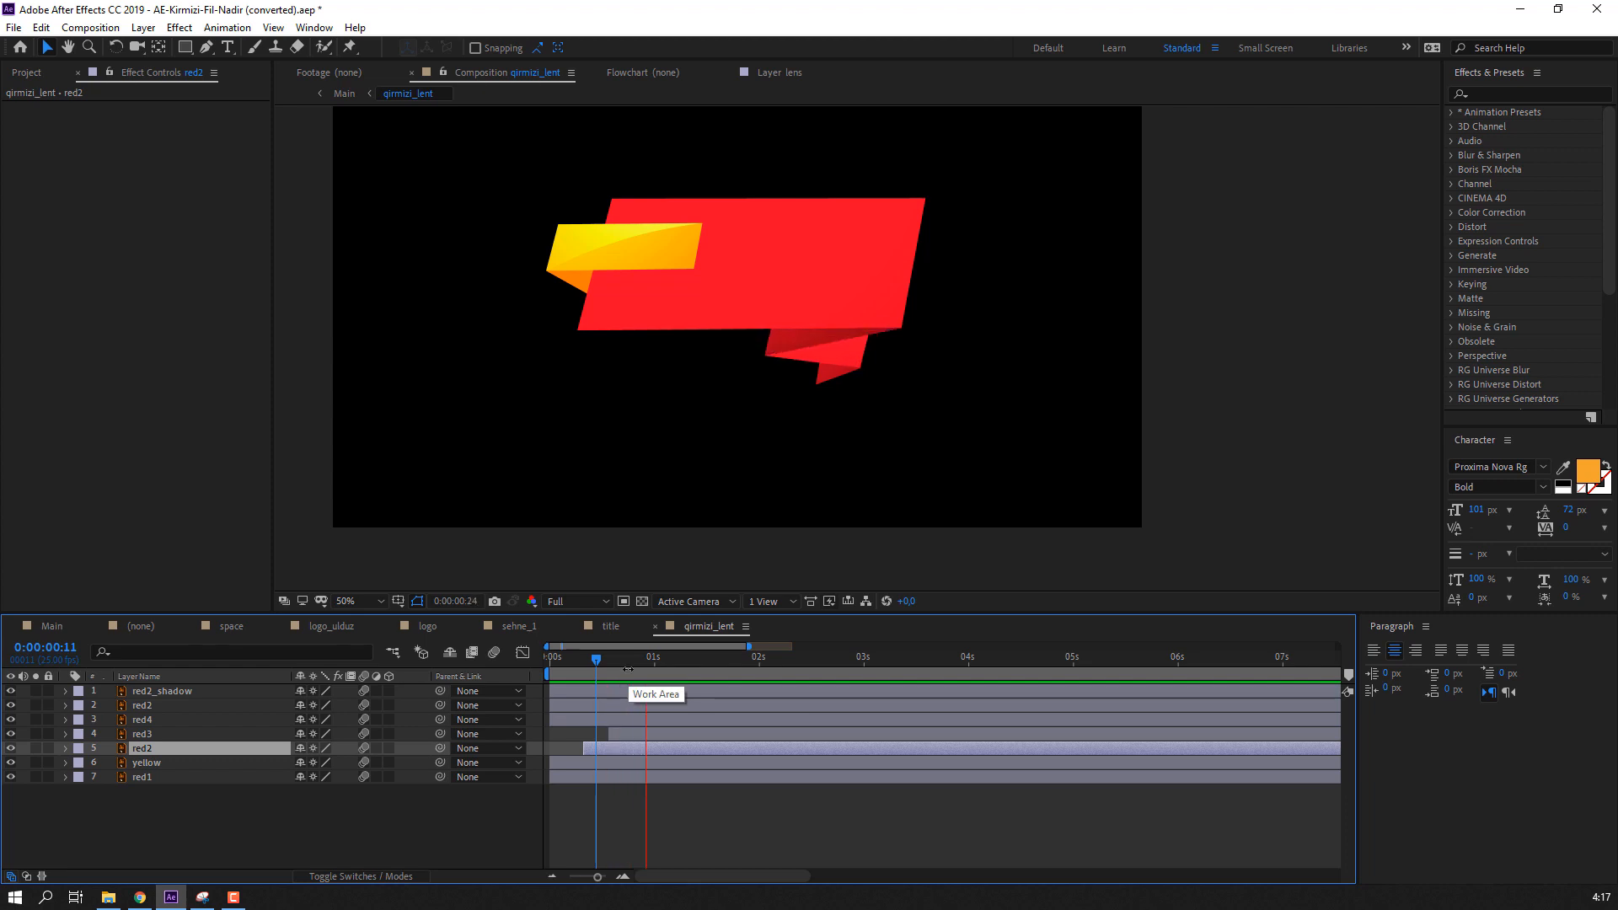
key("space")
left_click_drag(598, 661, 645, 660)
key("space")
key("space")
left_click(594, 661)
- Shift the red4 layer to start at frame 21 and move its anchor point to the shape's right edge
left_click(818, 265)
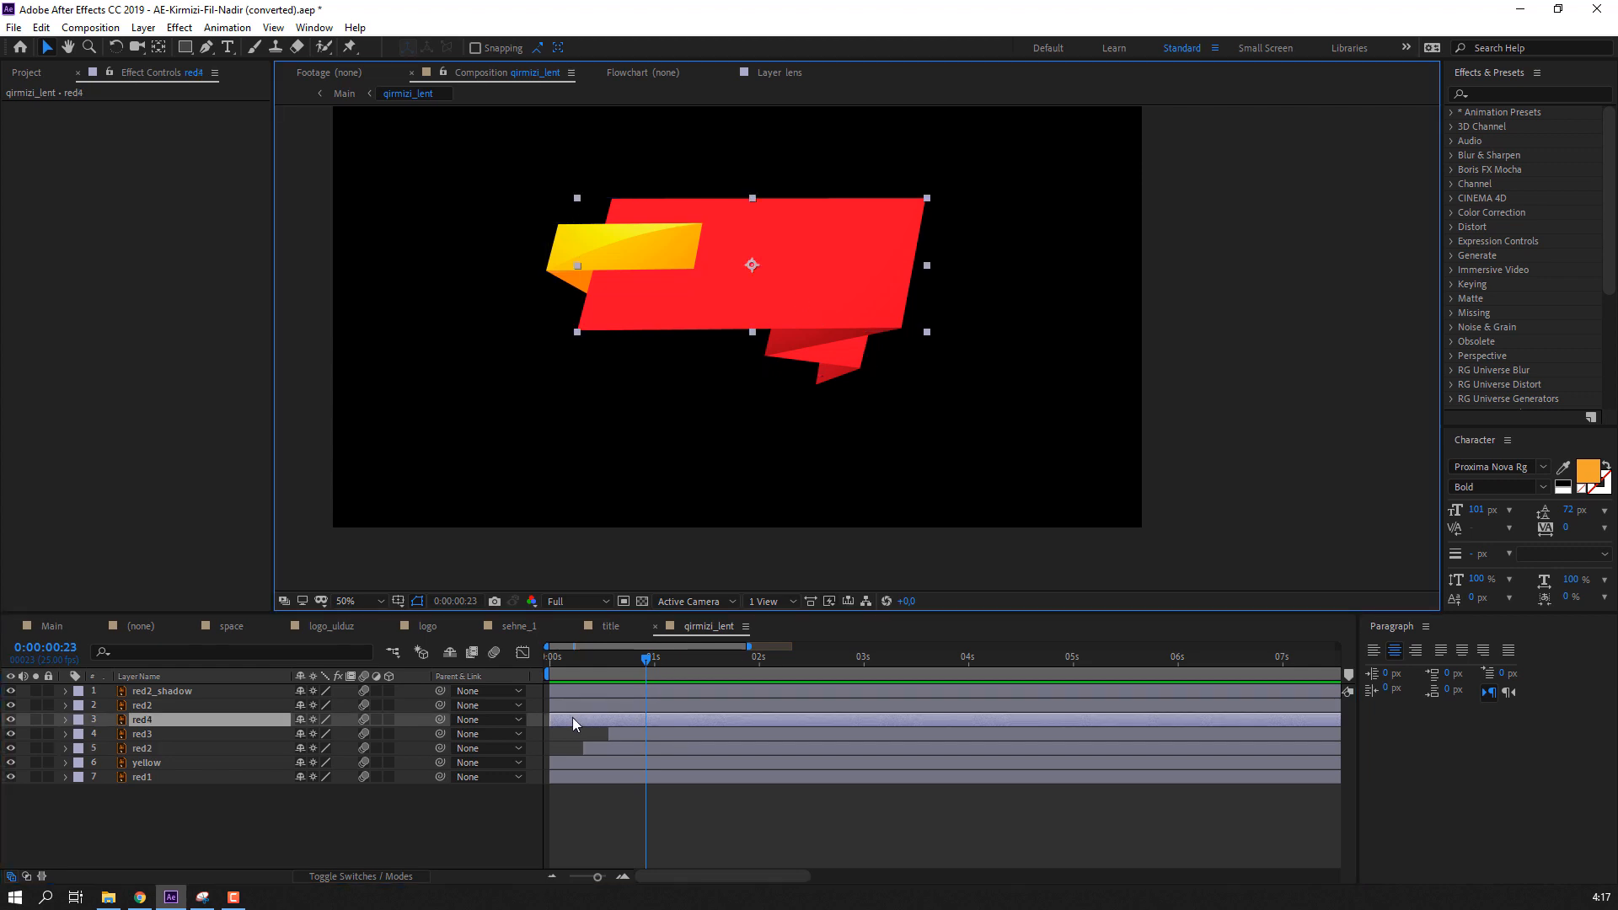
key("s")
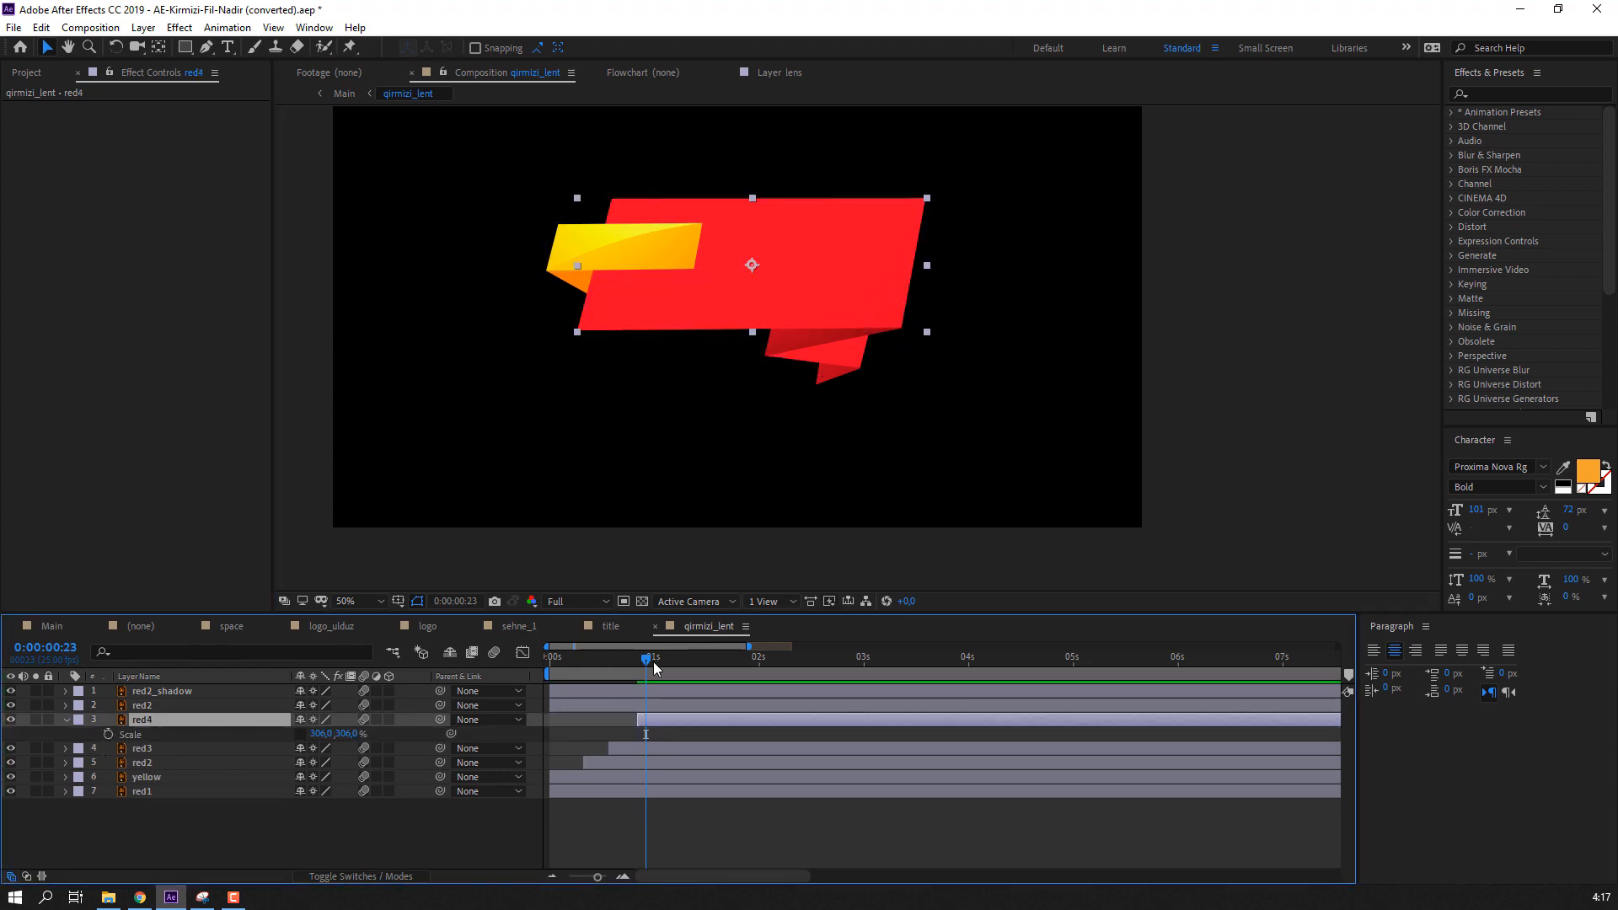
left_click(158, 46)
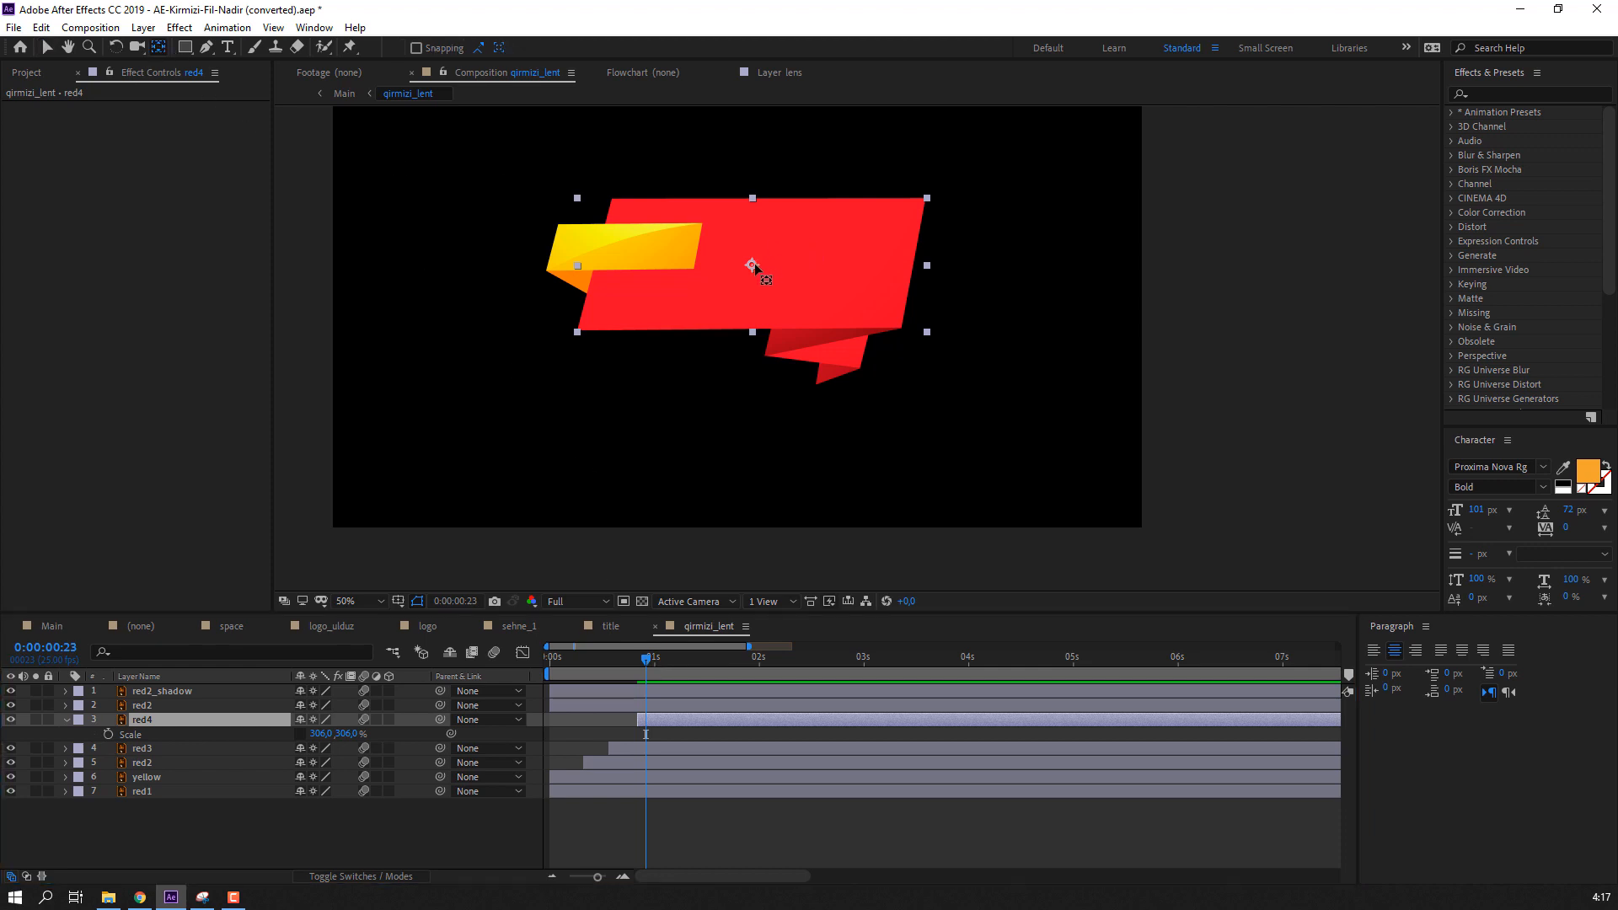
left_click_drag(752, 266, 908, 264)
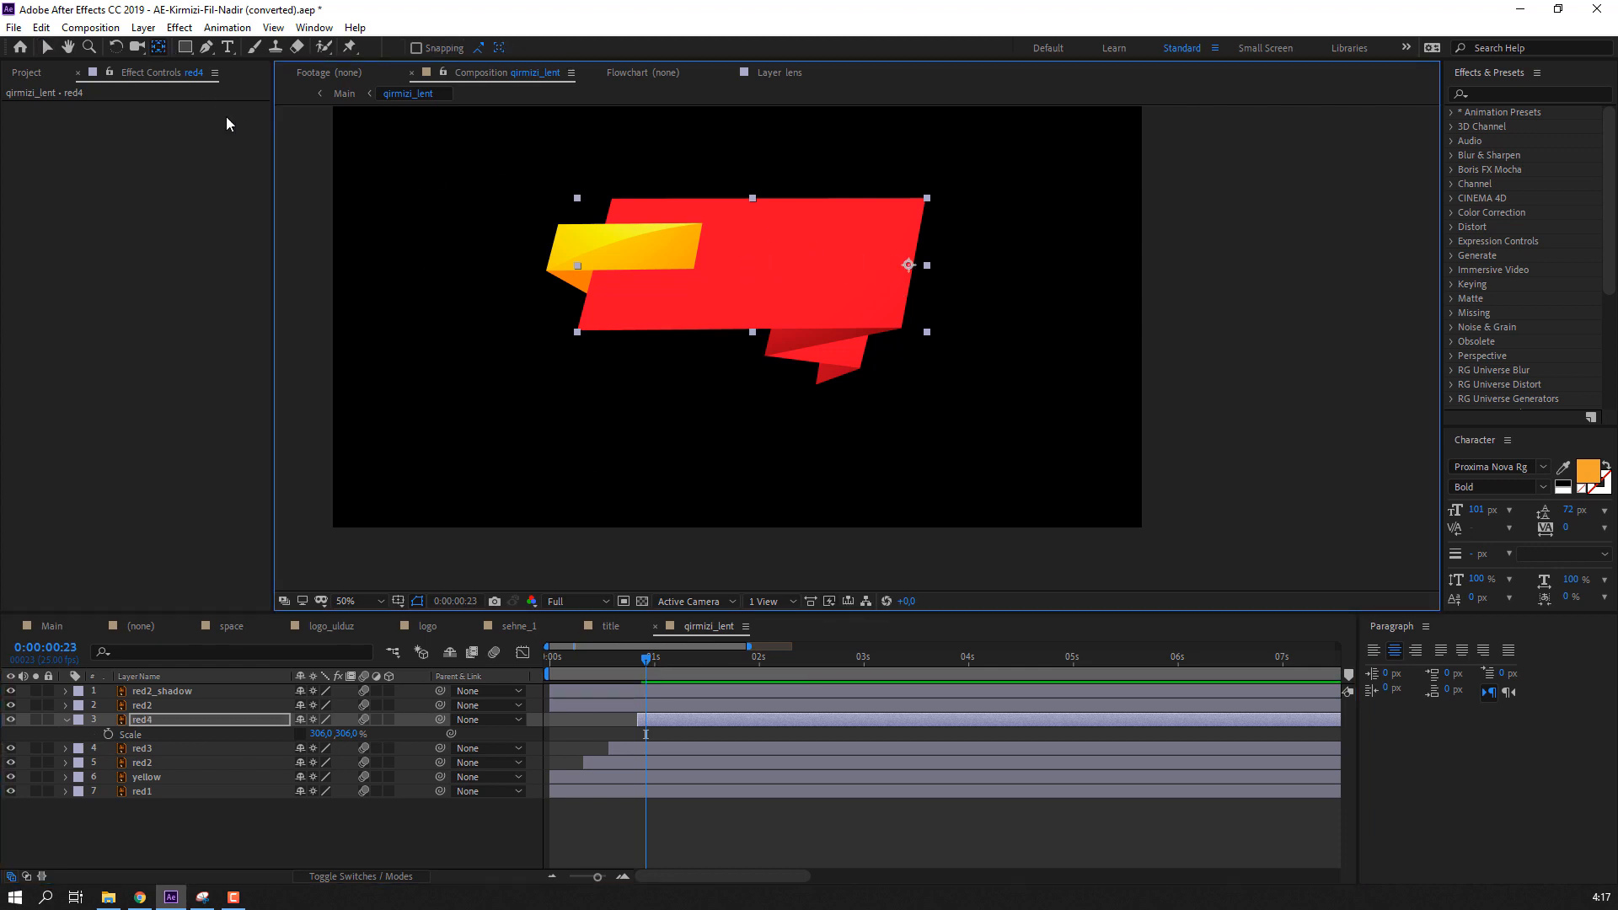
left_click(48, 48)
- Keyframe red4's scale at 306% at 0:00:01:03 and set its horizontal scale to 0% at frame 21
left_click_drag(333, 742, 100, 726)
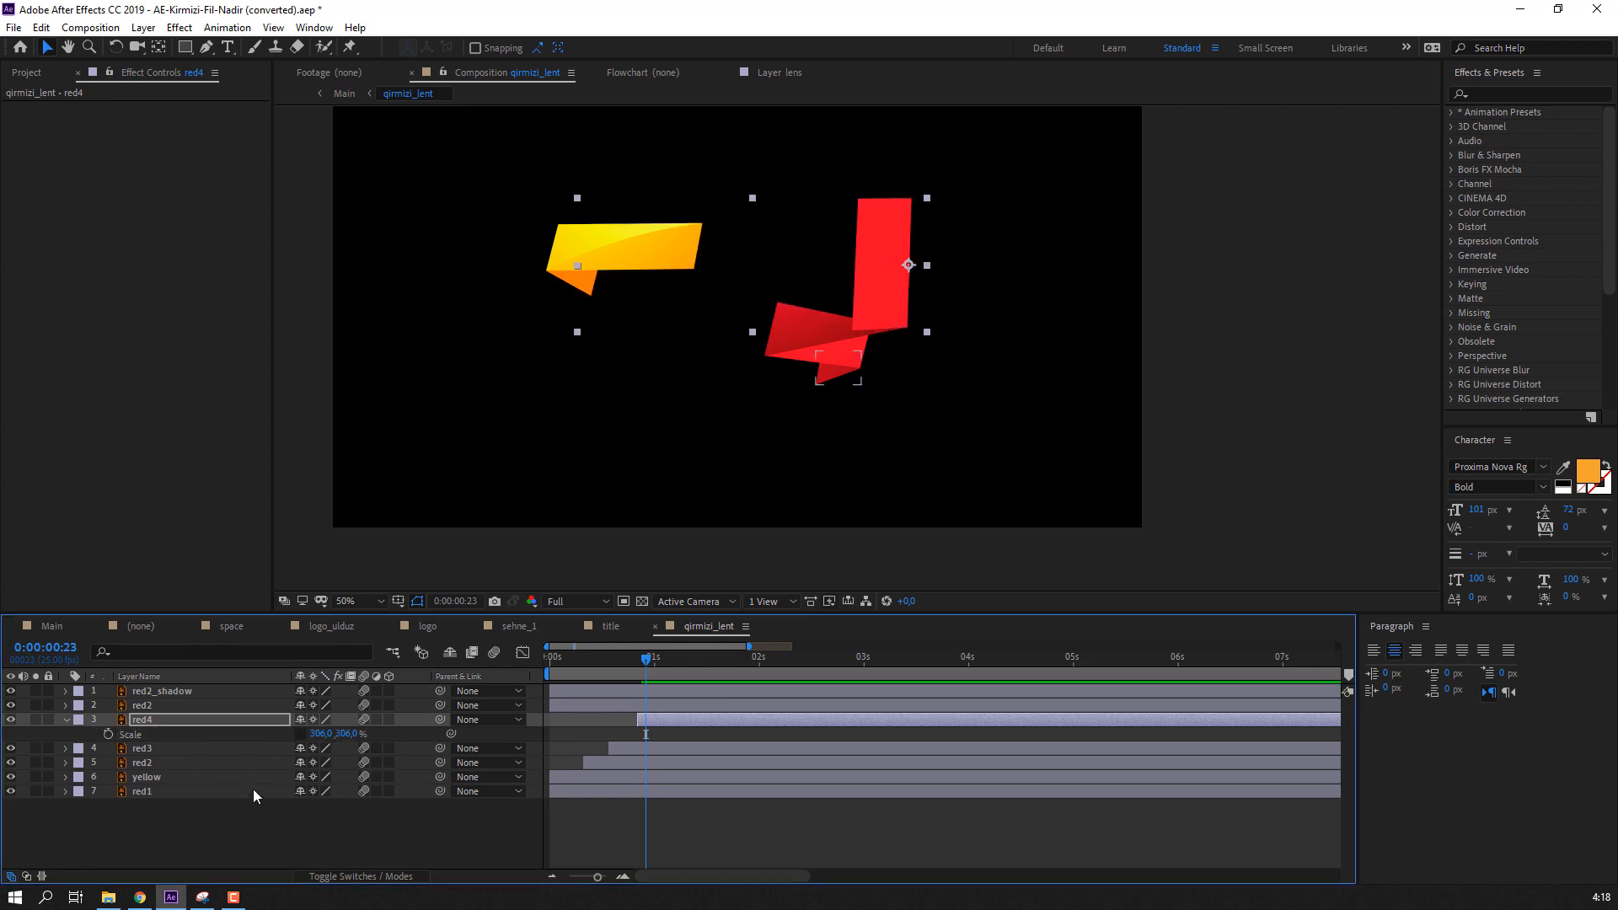
left_click(659, 662)
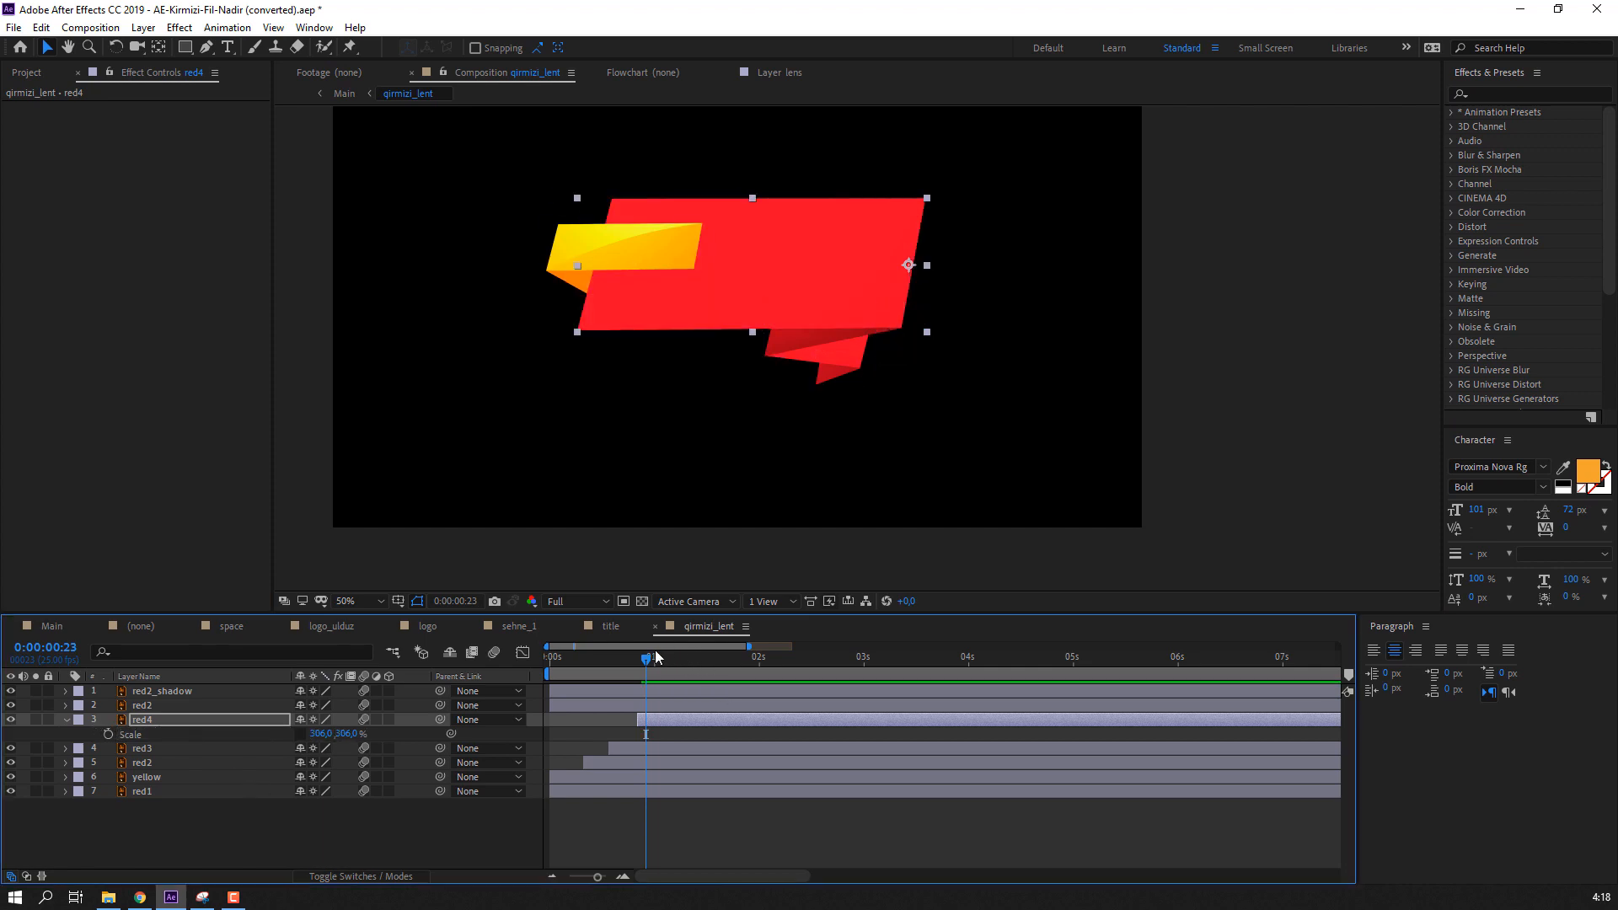
left_click(109, 735)
left_click_drag(657, 664, 639, 659)
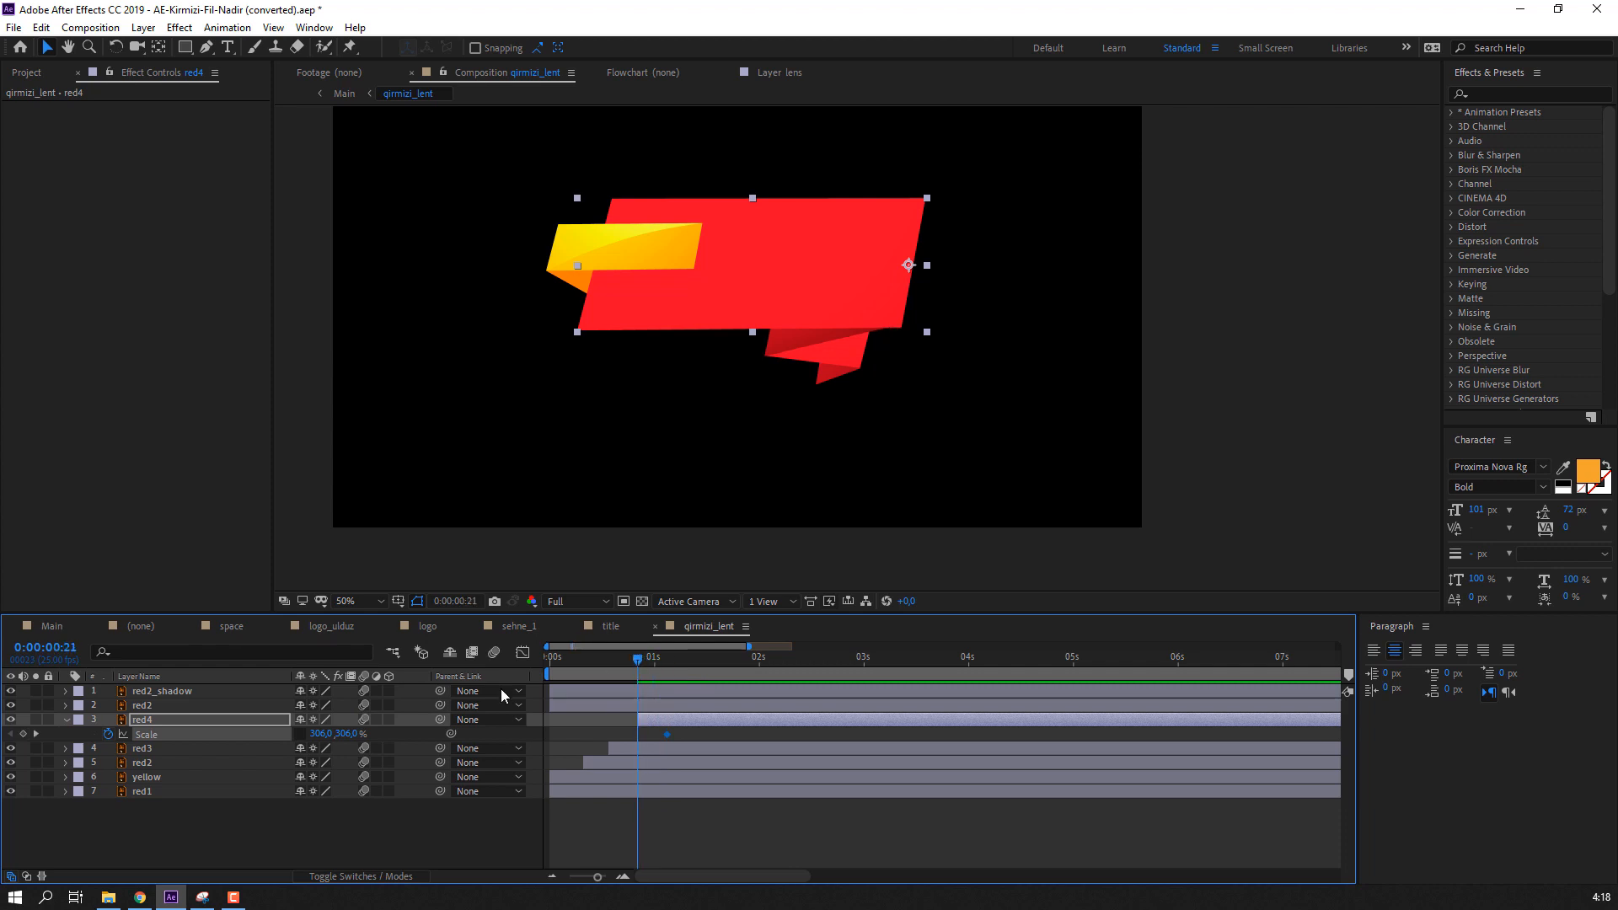
left_click_drag(322, 743, 313, 740)
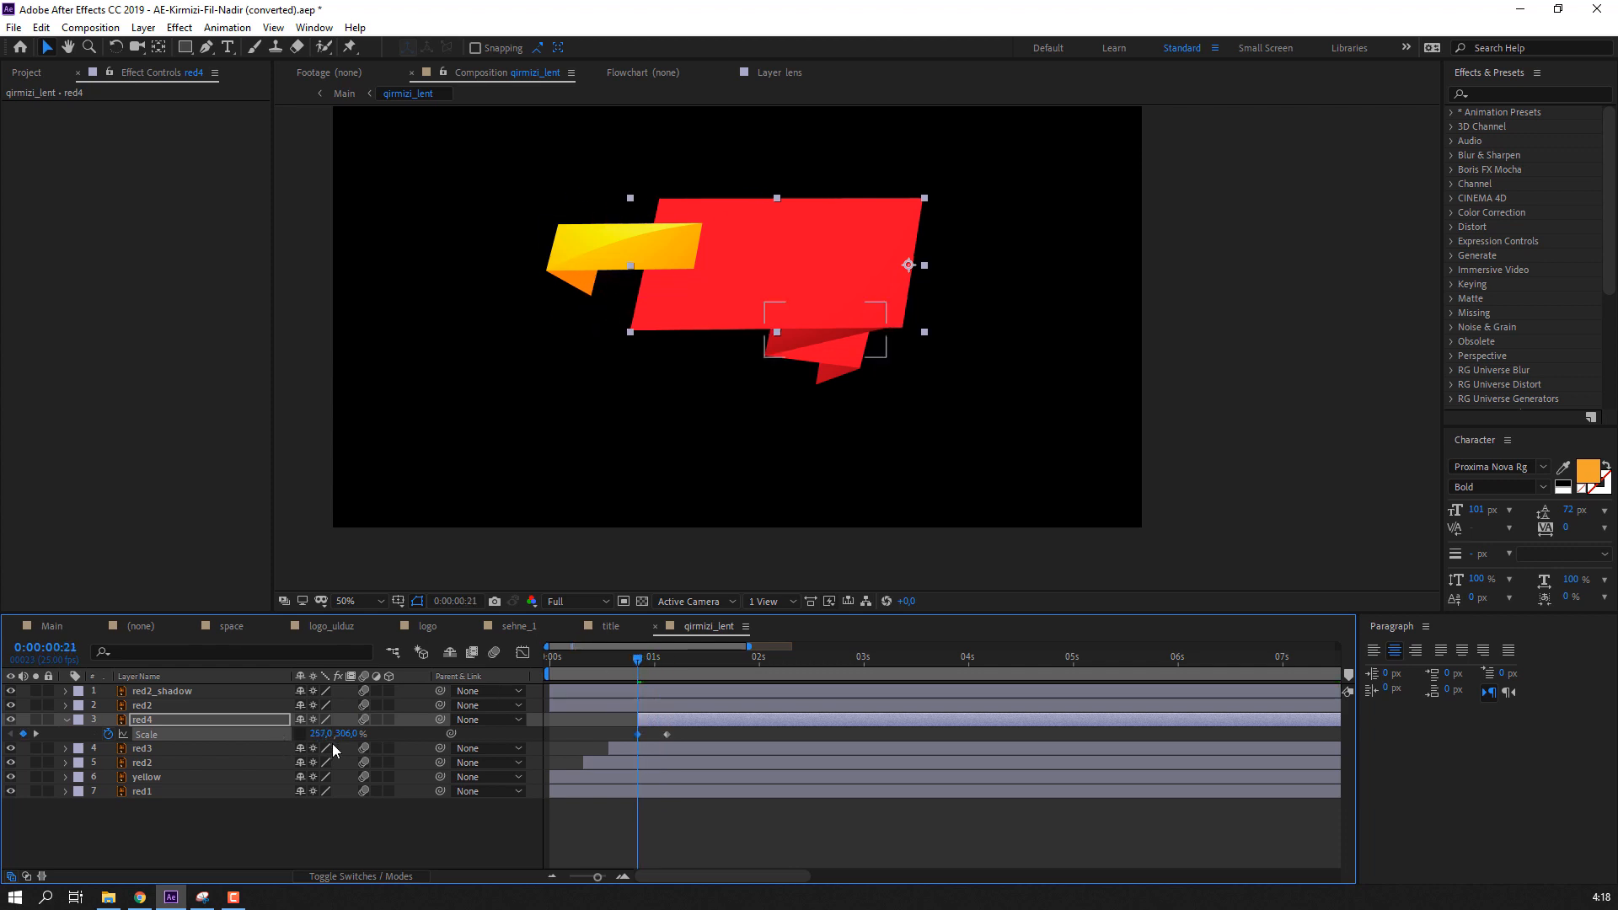
left_click(314, 739)
- Play and scrub through the animation to check how the large red4 panel unfolds
left_click_drag(624, 657, 676, 661)
key("space")
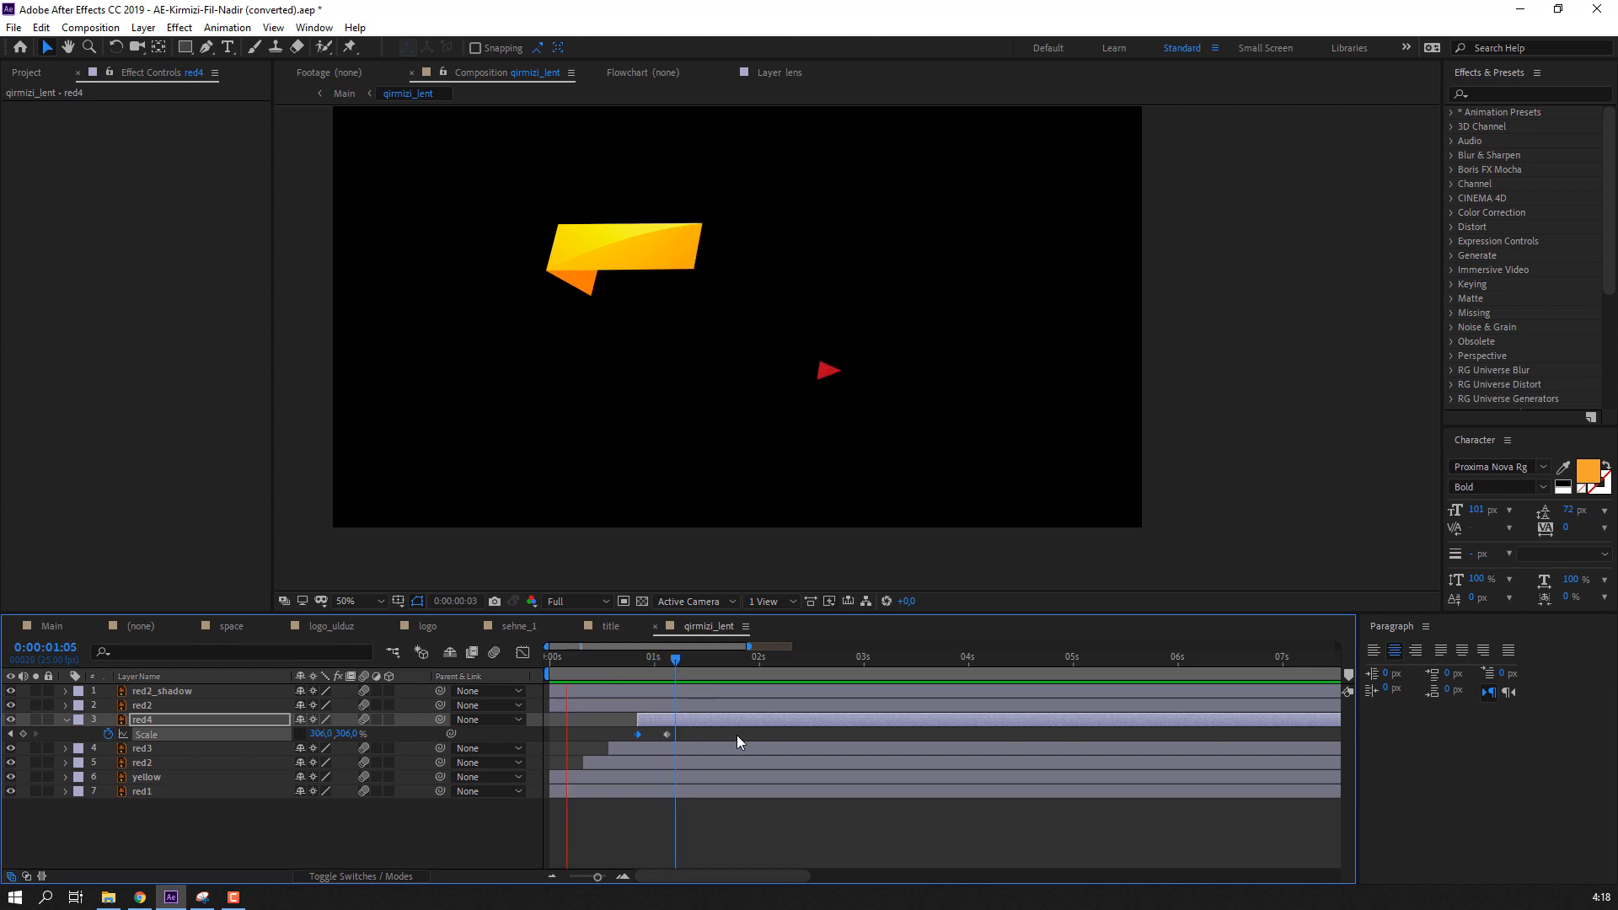
key("space")
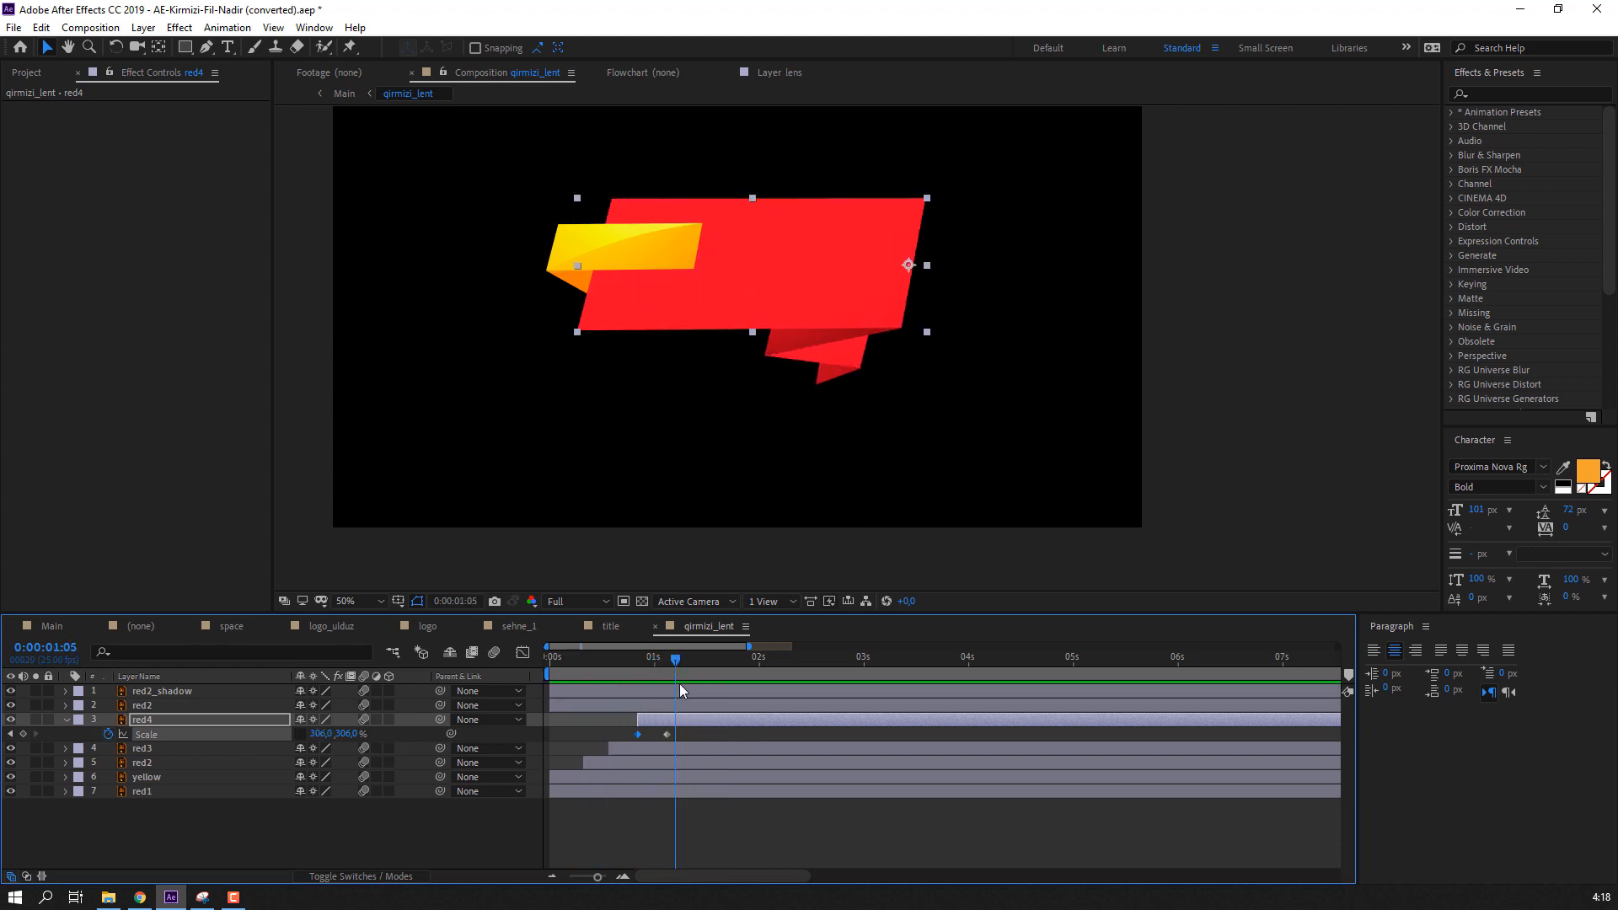
left_click(700, 740)
left_click_drag(624, 654, 661, 655)
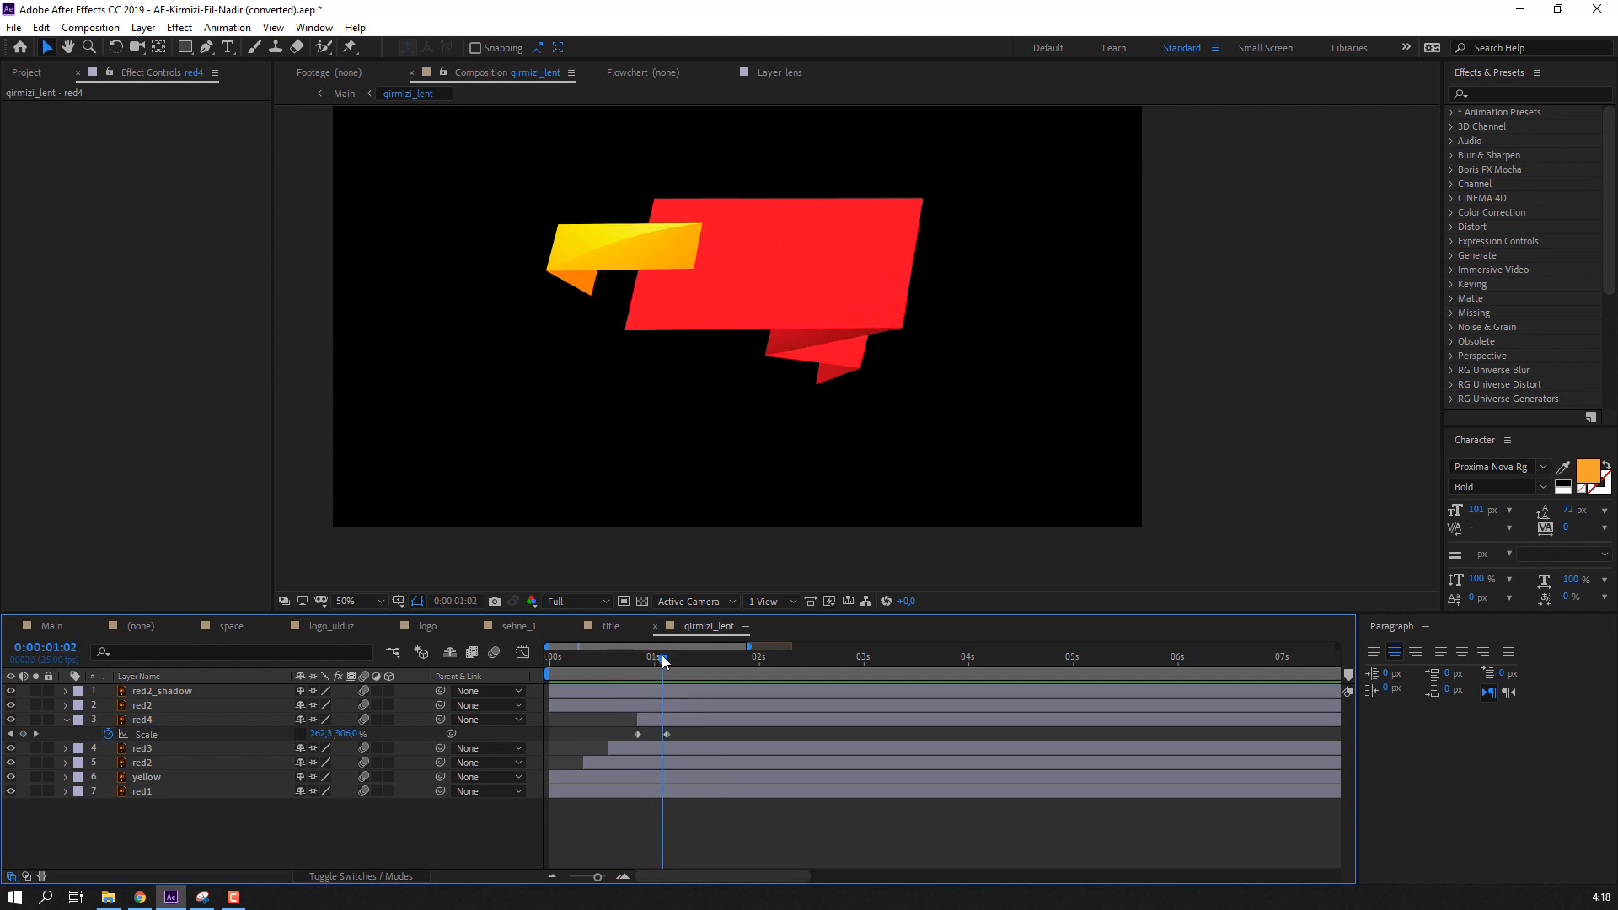
- Solo the yellow triangle layer, move its anchor point to the triangle's right edge, and turn the solo off
left_click(567, 291)
scroll(531, 357, "up", 1)
left_click_drag(456, 413, 604, 466)
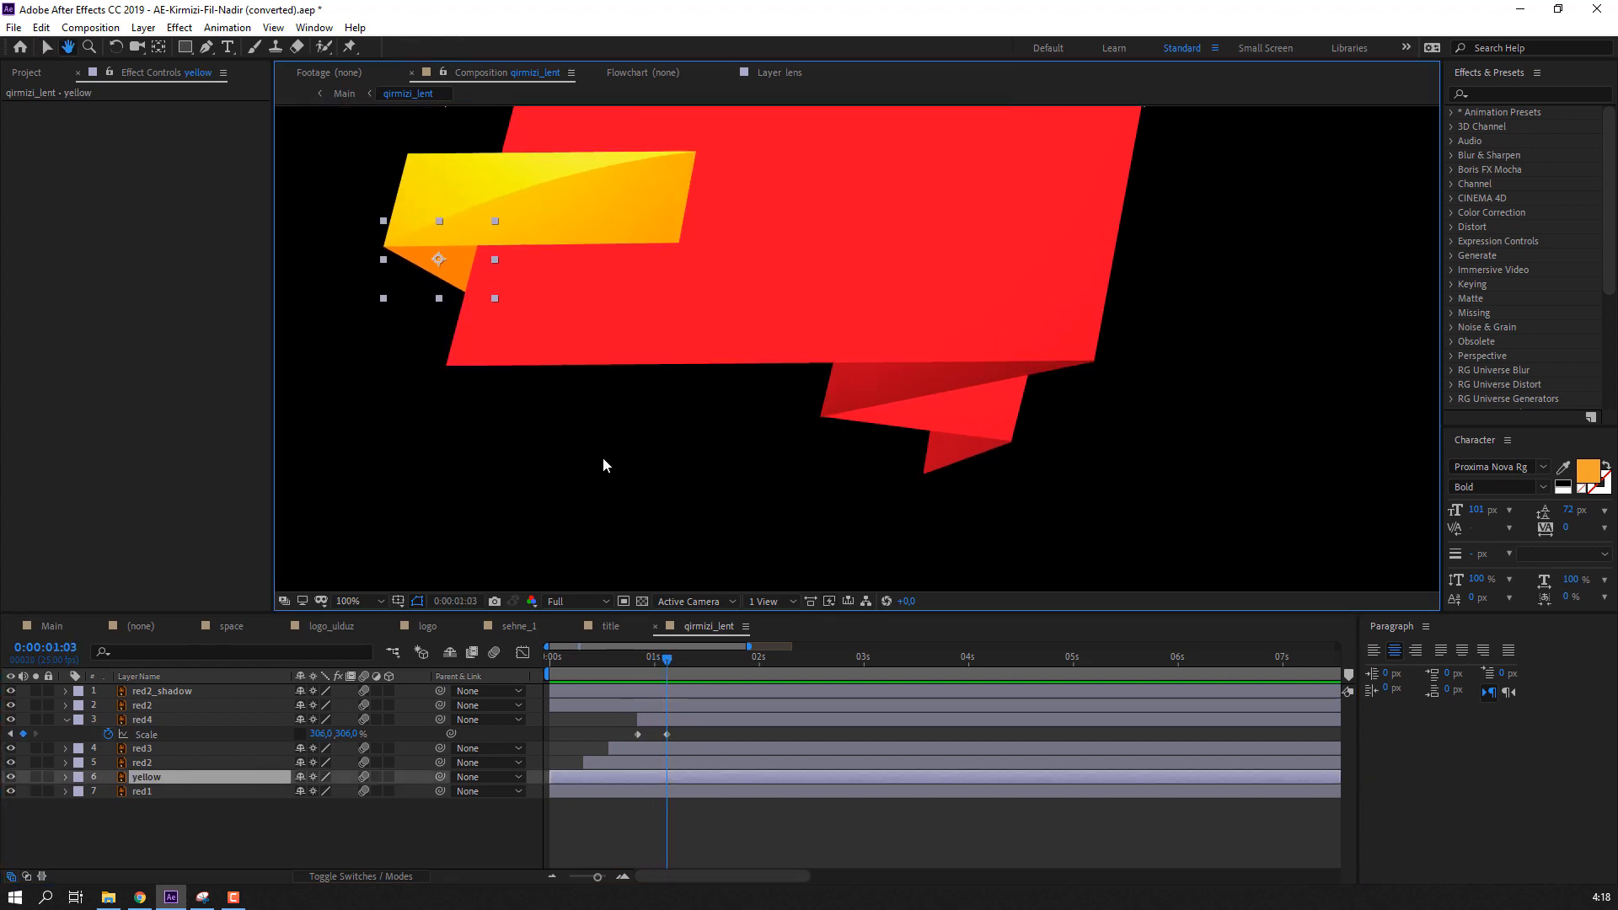
left_click(36, 777)
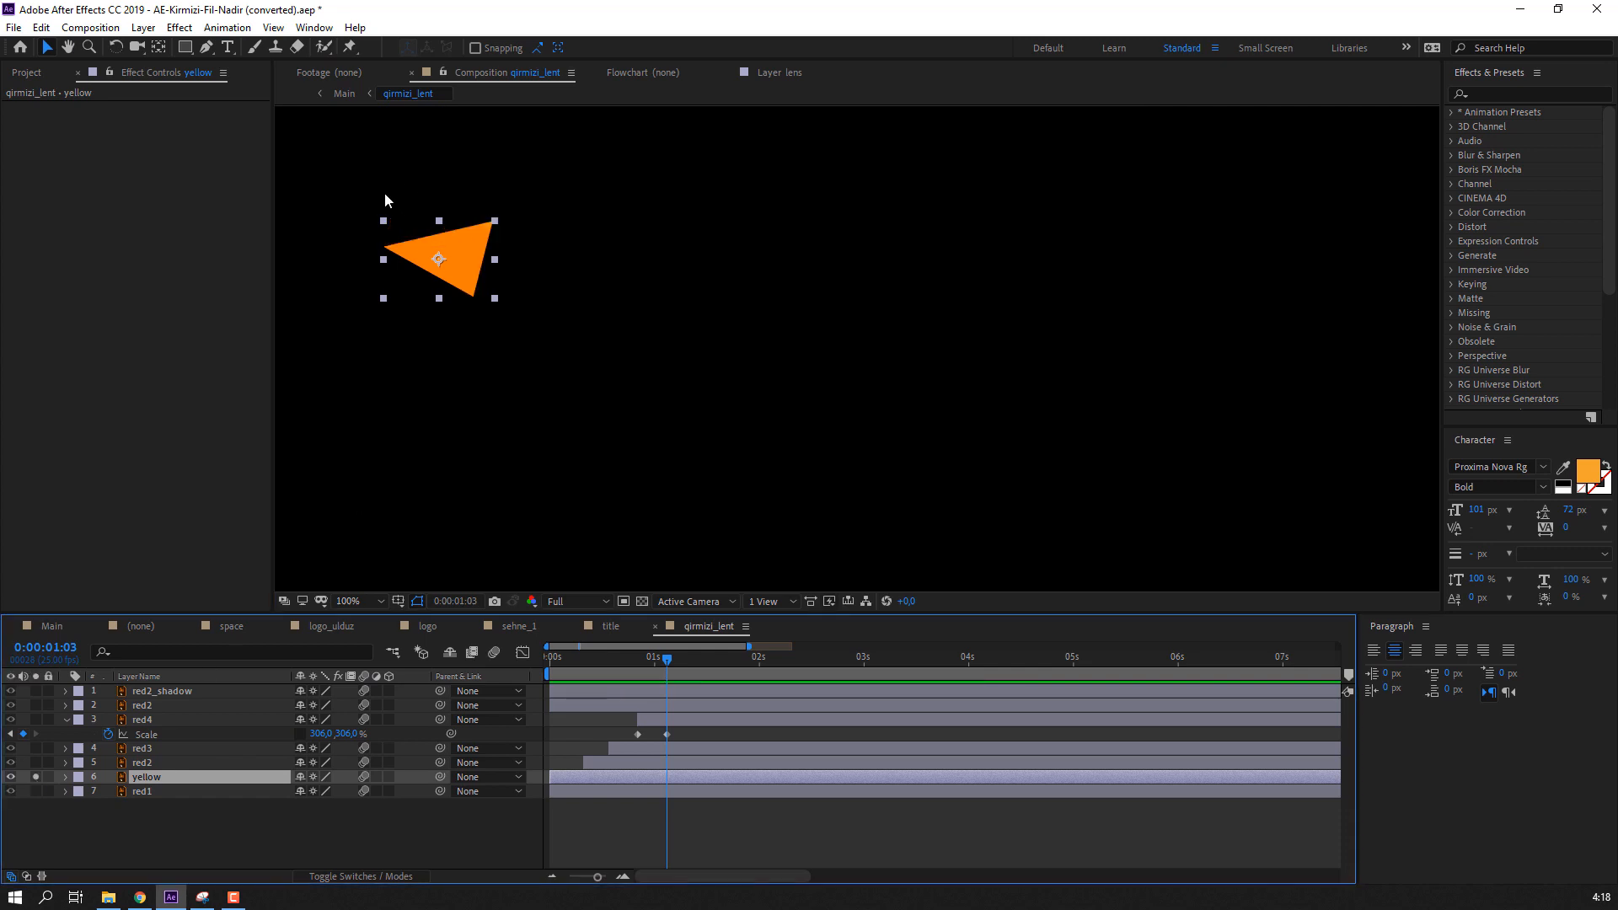
left_click(158, 47)
left_click_drag(438, 259, 477, 261)
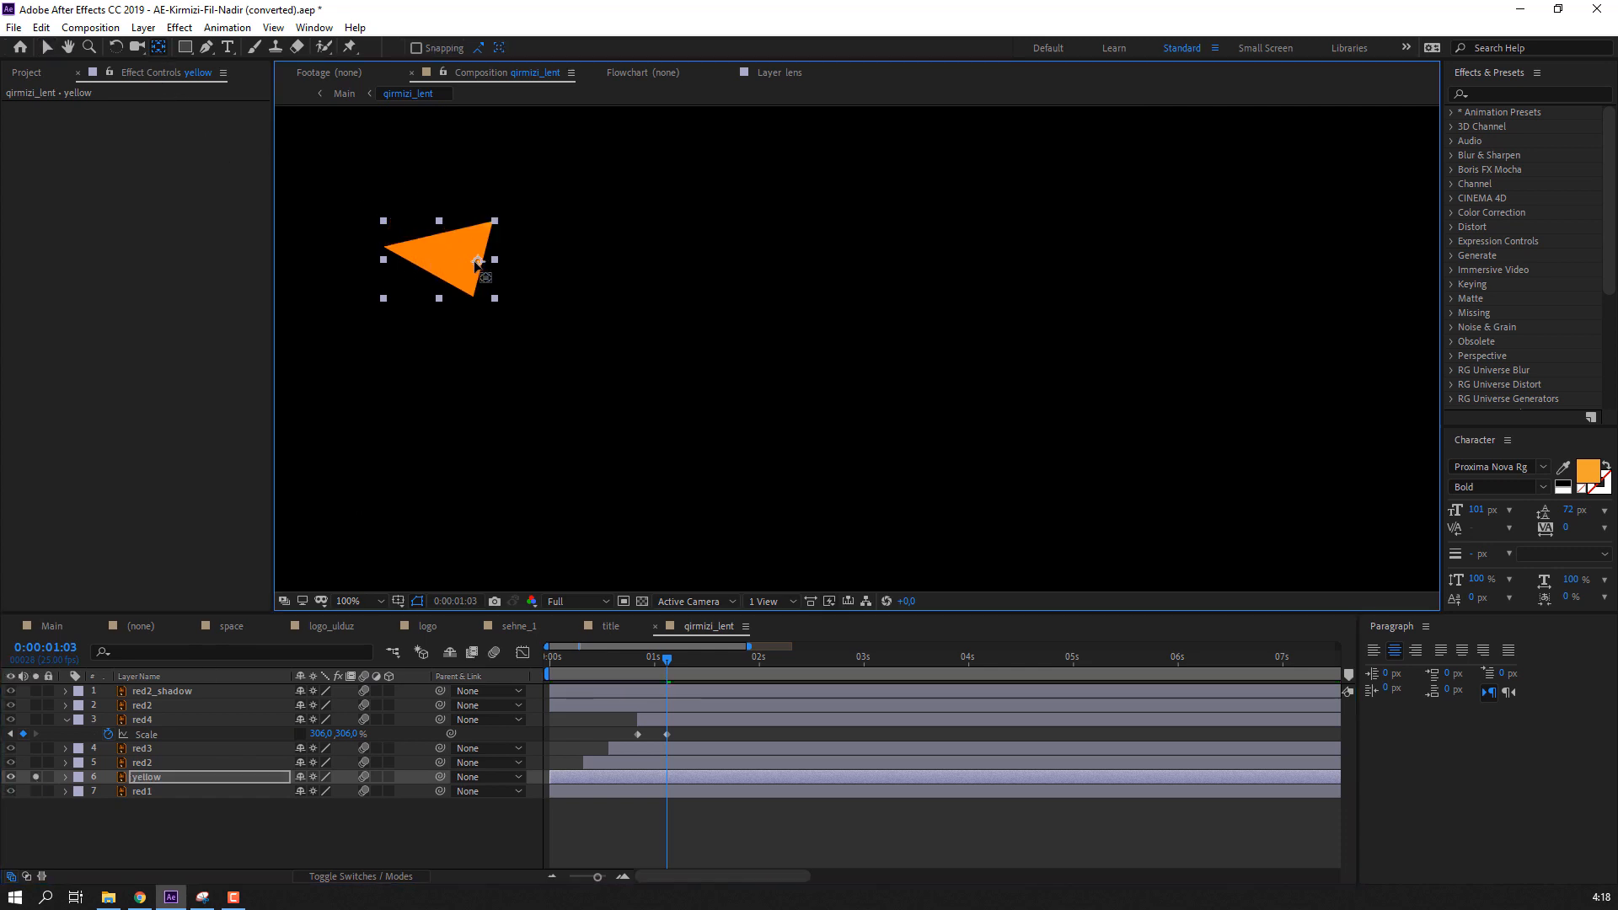
left_click(45, 48)
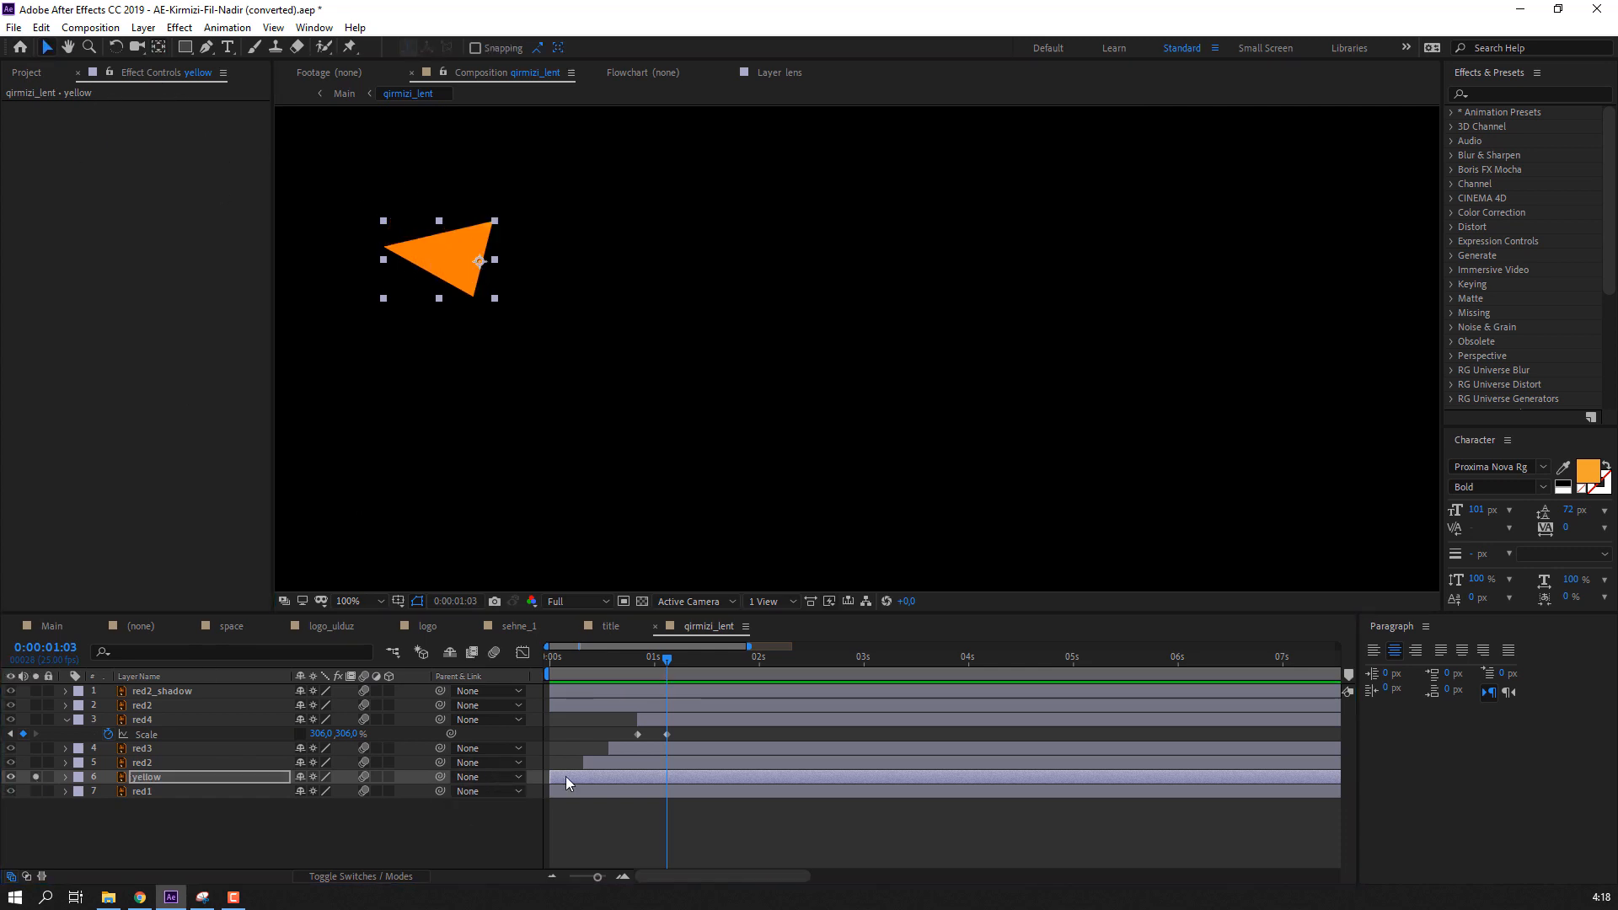
left_click(35, 777)
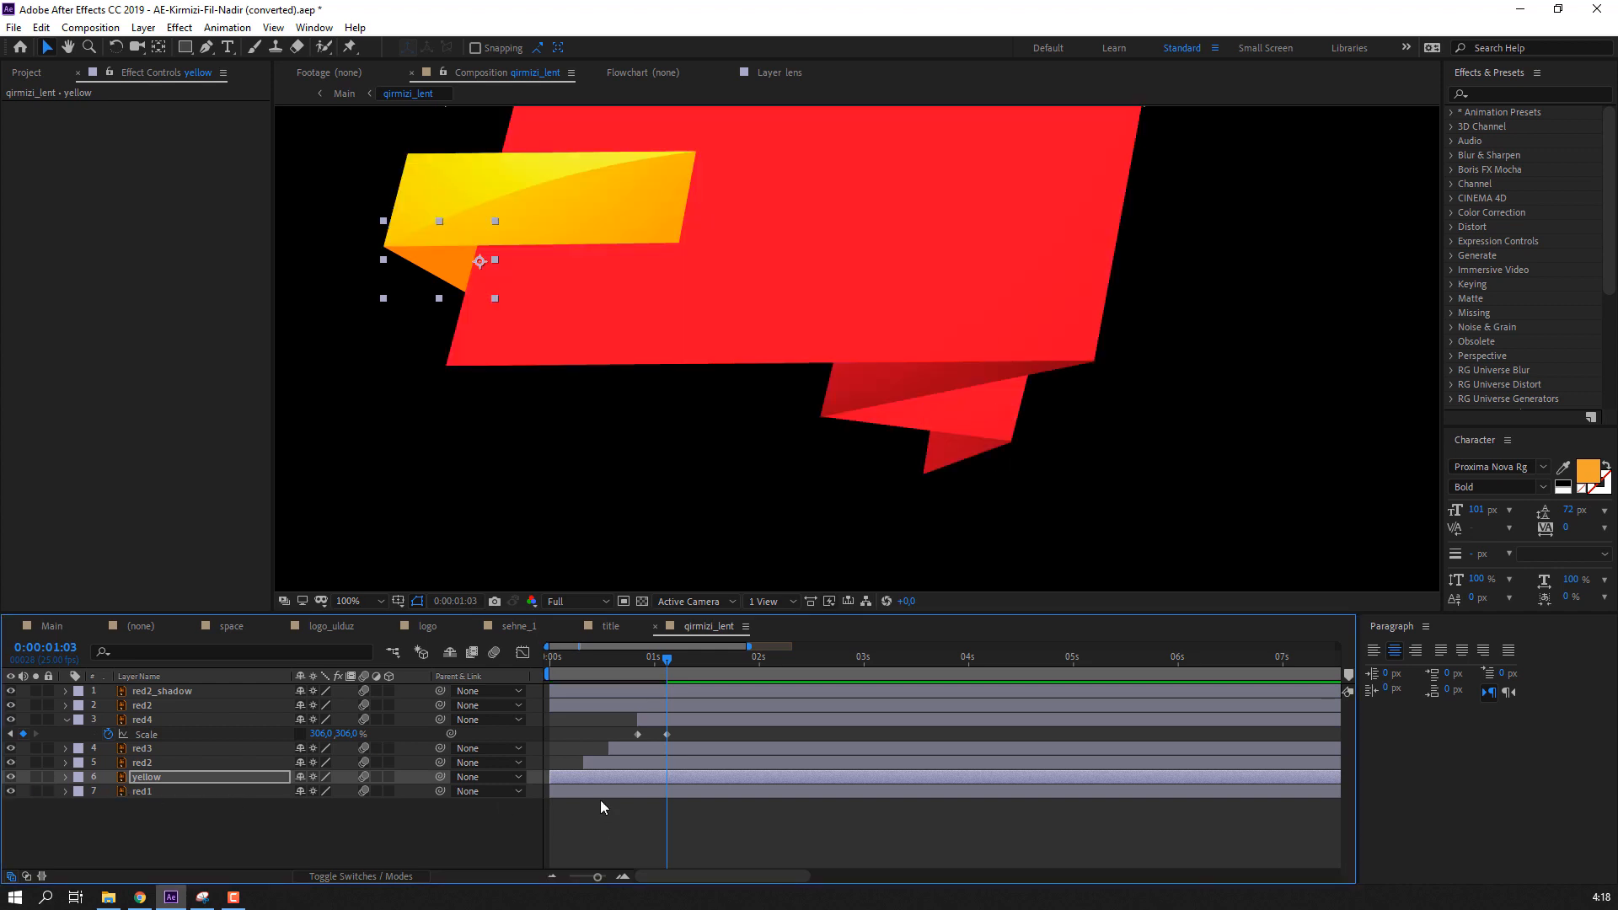
- Shift the yellow triangle layer to start at 0:00:01:02 and keyframe its scale at 306% at 0:00:01:09
left_click_drag(568, 773, 683, 771)
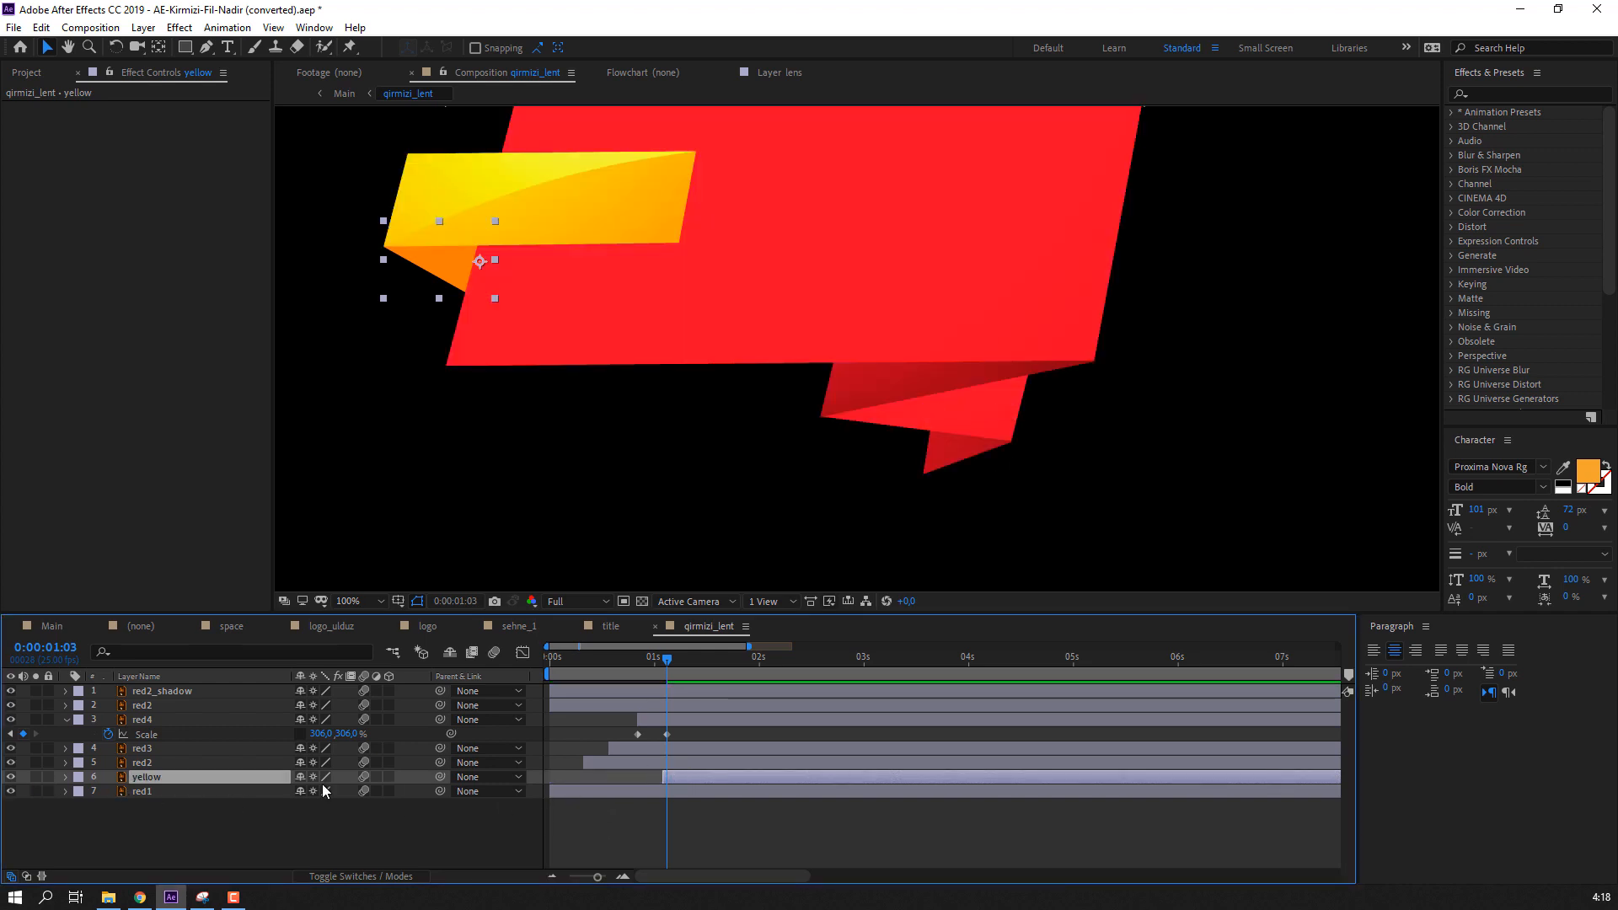
key("s")
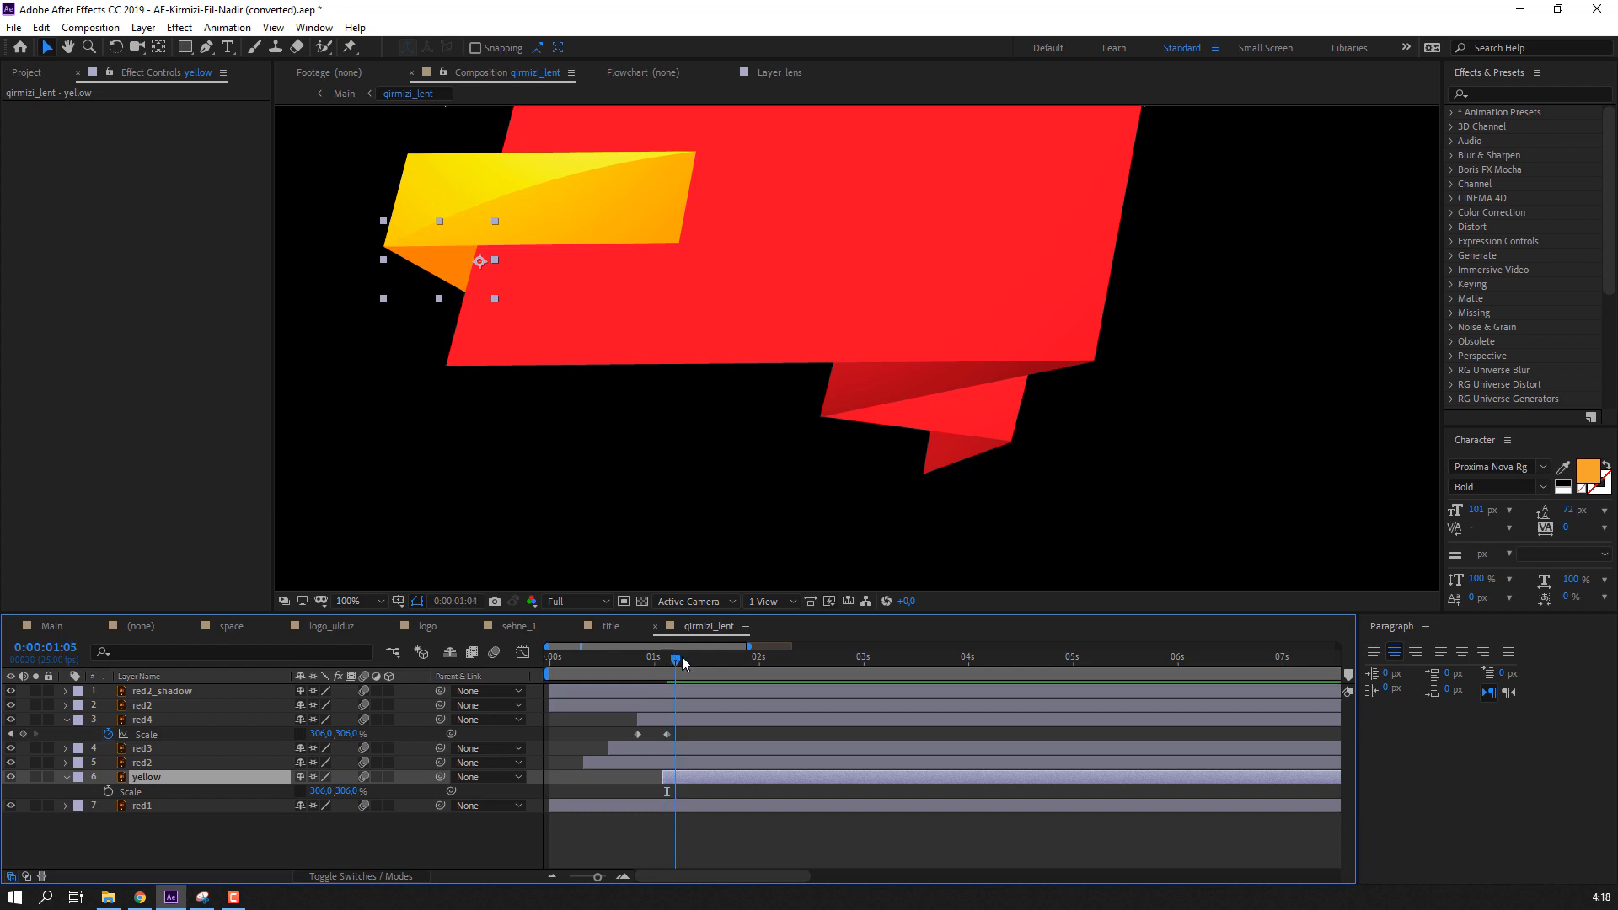
left_click_drag(681, 656, 690, 658)
left_click(108, 792)
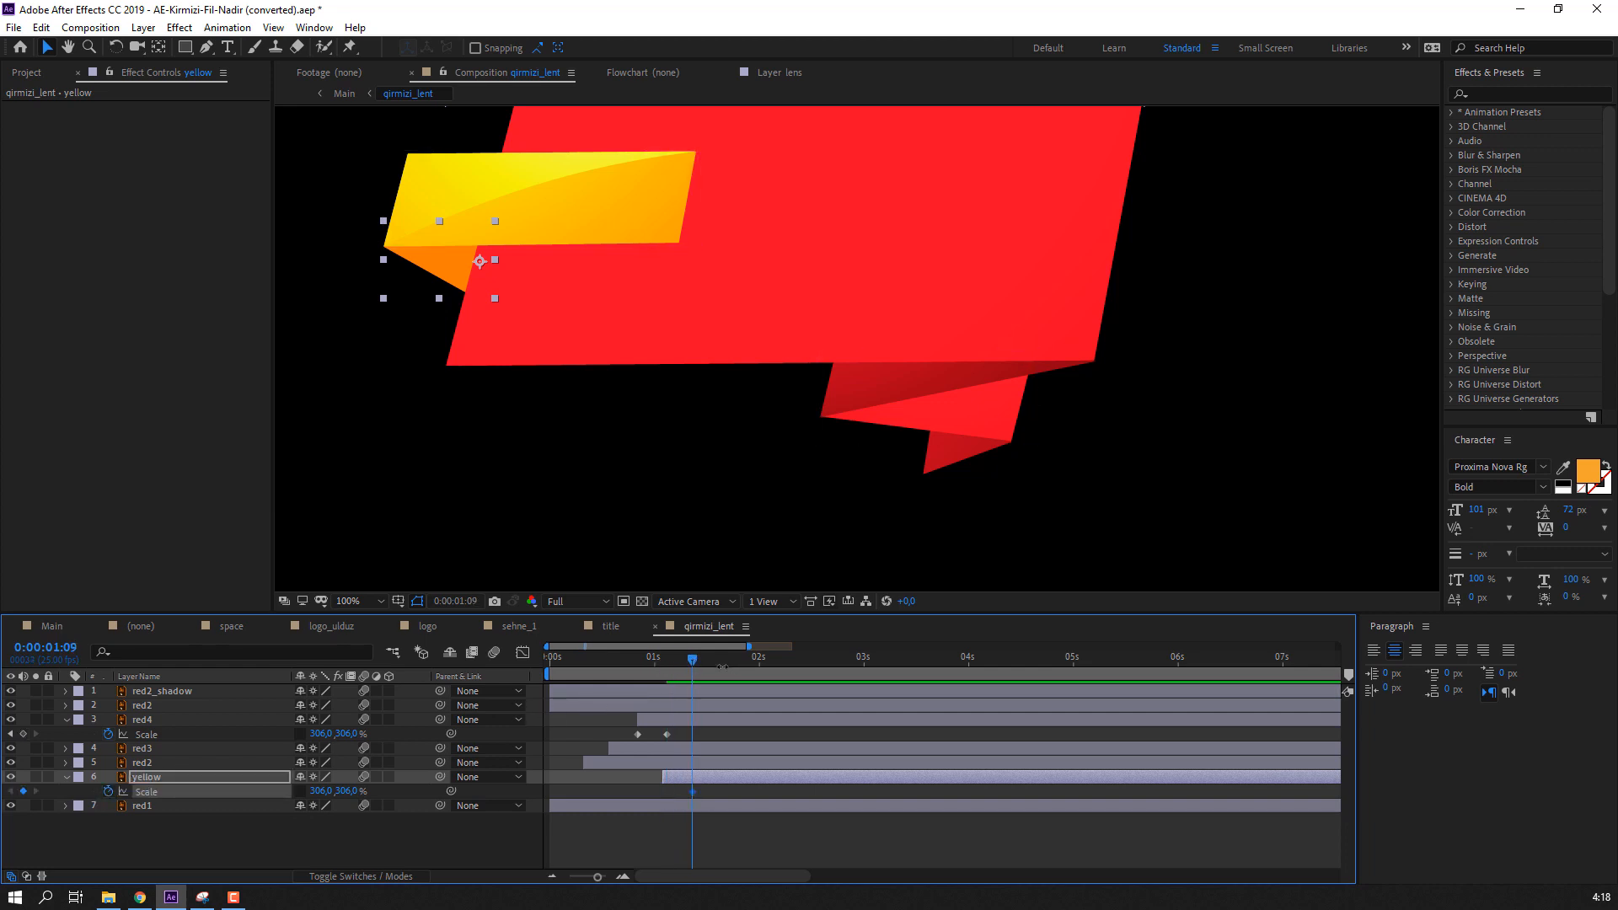
- Set the yellow triangle's horizontal scale to 0% at 0:00:01:02, then shift the layer one frame later and scrub to check it
left_click(680, 665)
left_click_drag(671, 664, 664, 661)
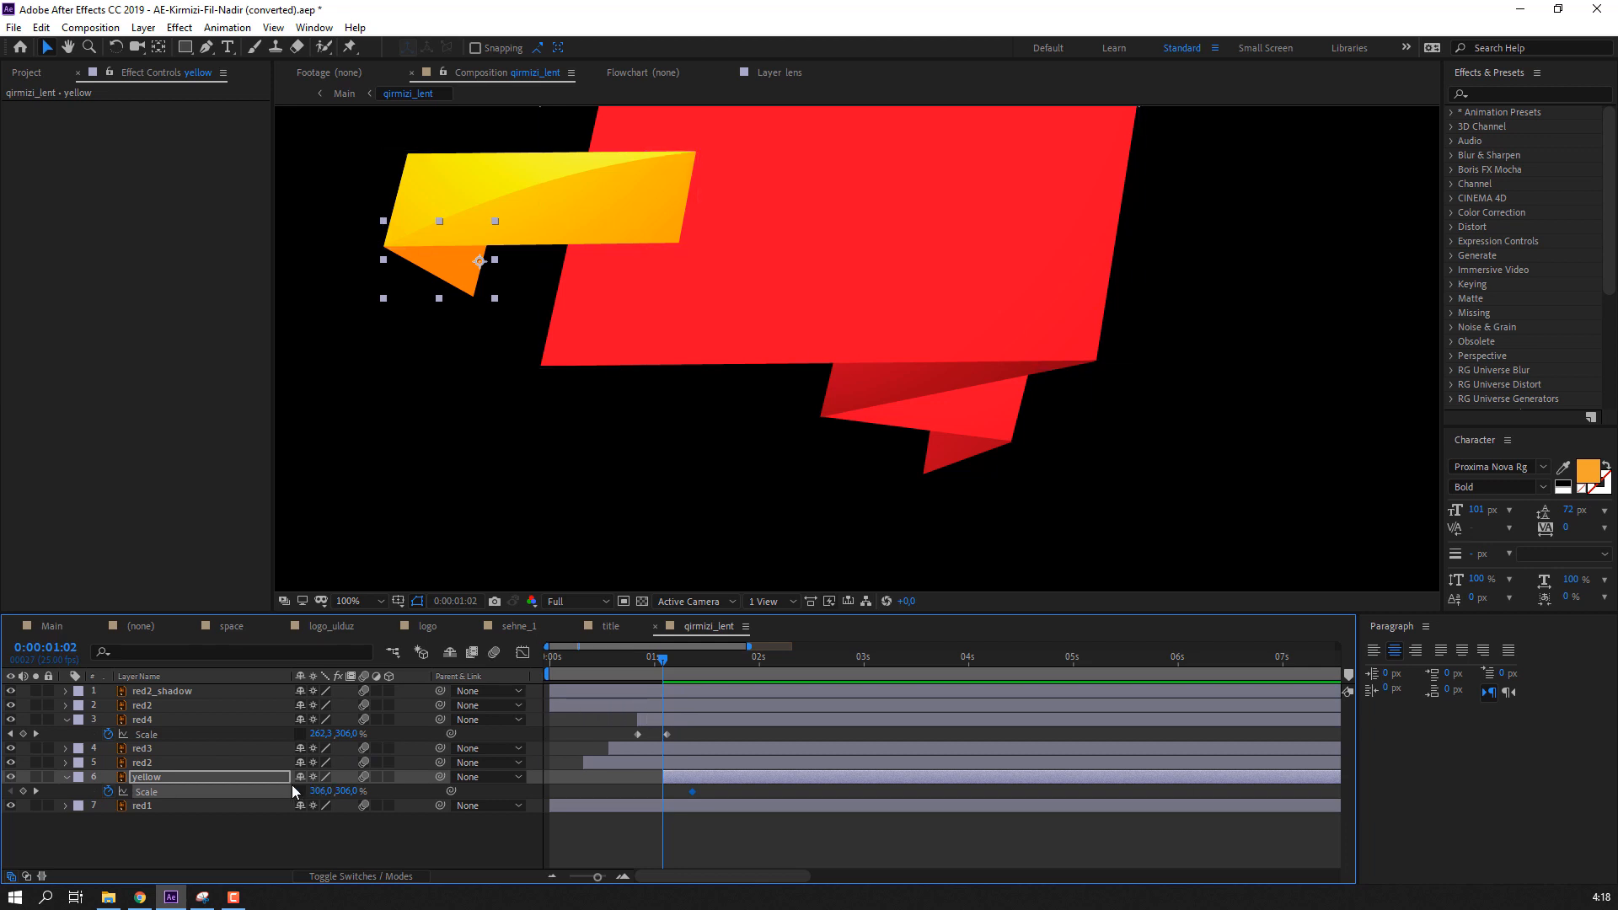
left_click_drag(319, 791, 196, 791)
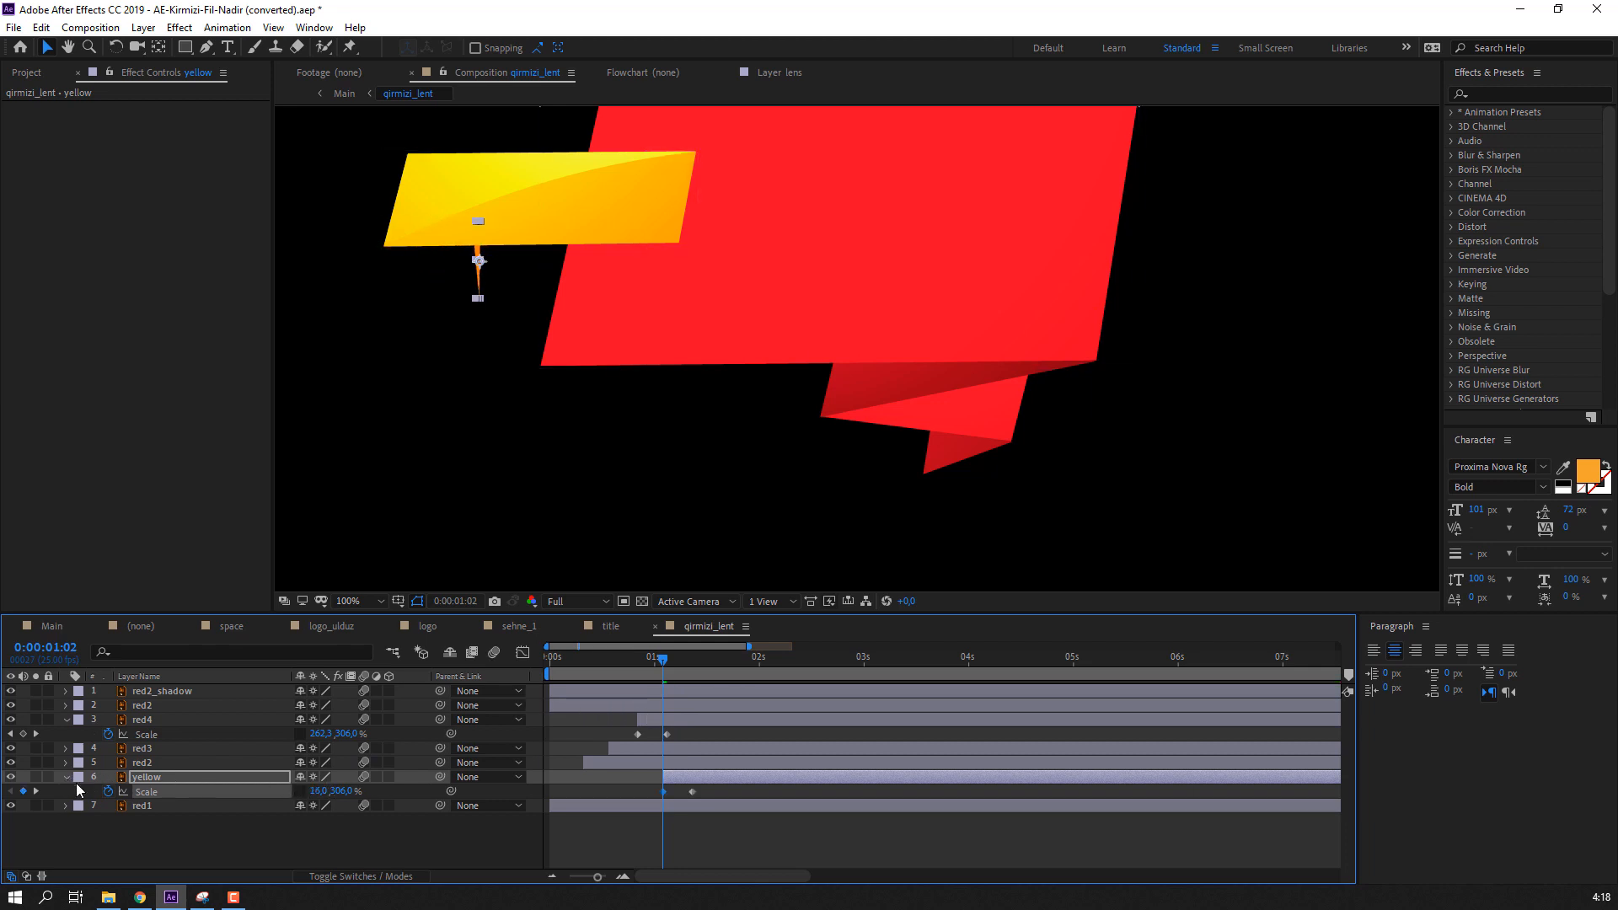
left_click_drag(636, 659, 679, 659)
left_click_drag(698, 777, 702, 776)
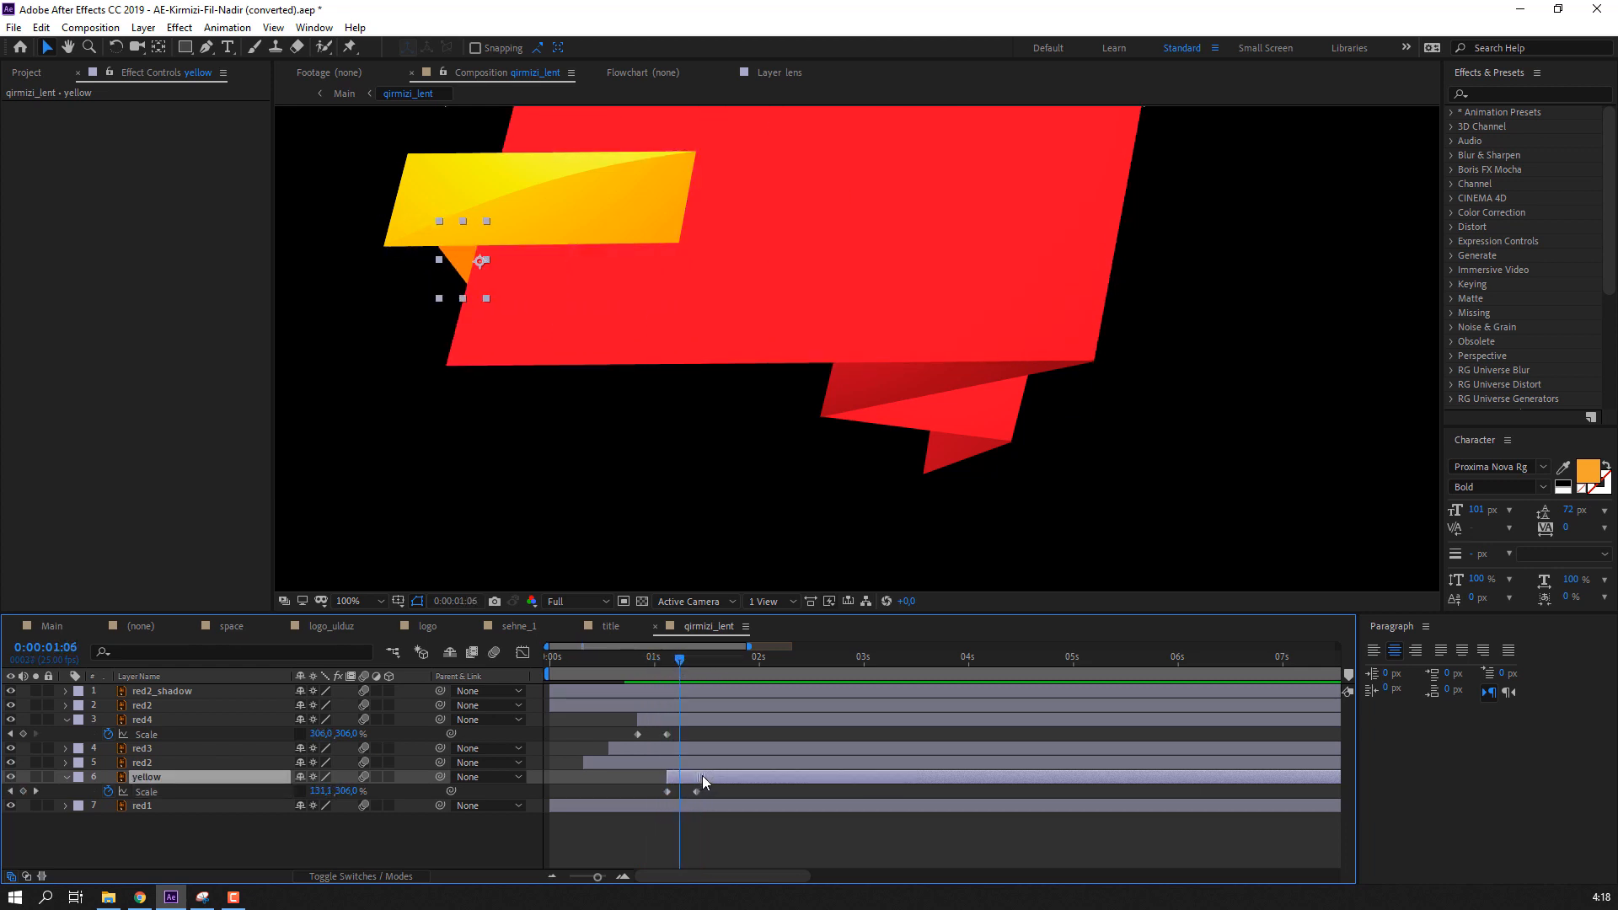
left_click_drag(656, 661, 697, 663)
left_click(306, 825)
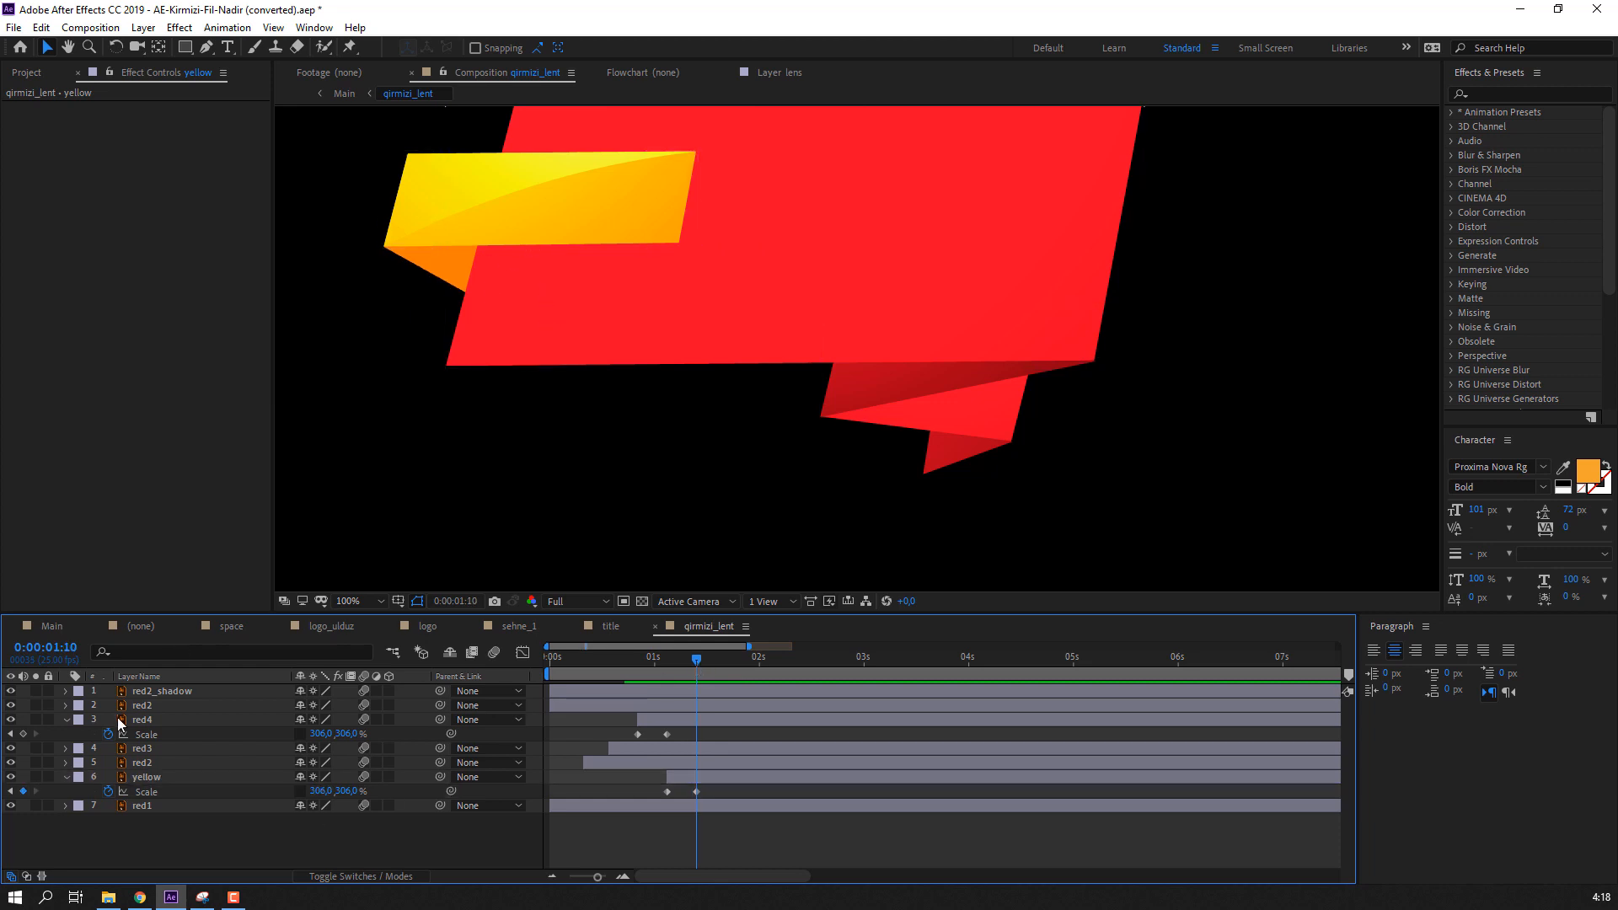
- Rename the upper red2 layer, which holds the yellow band, to yellow
left_click(169, 709)
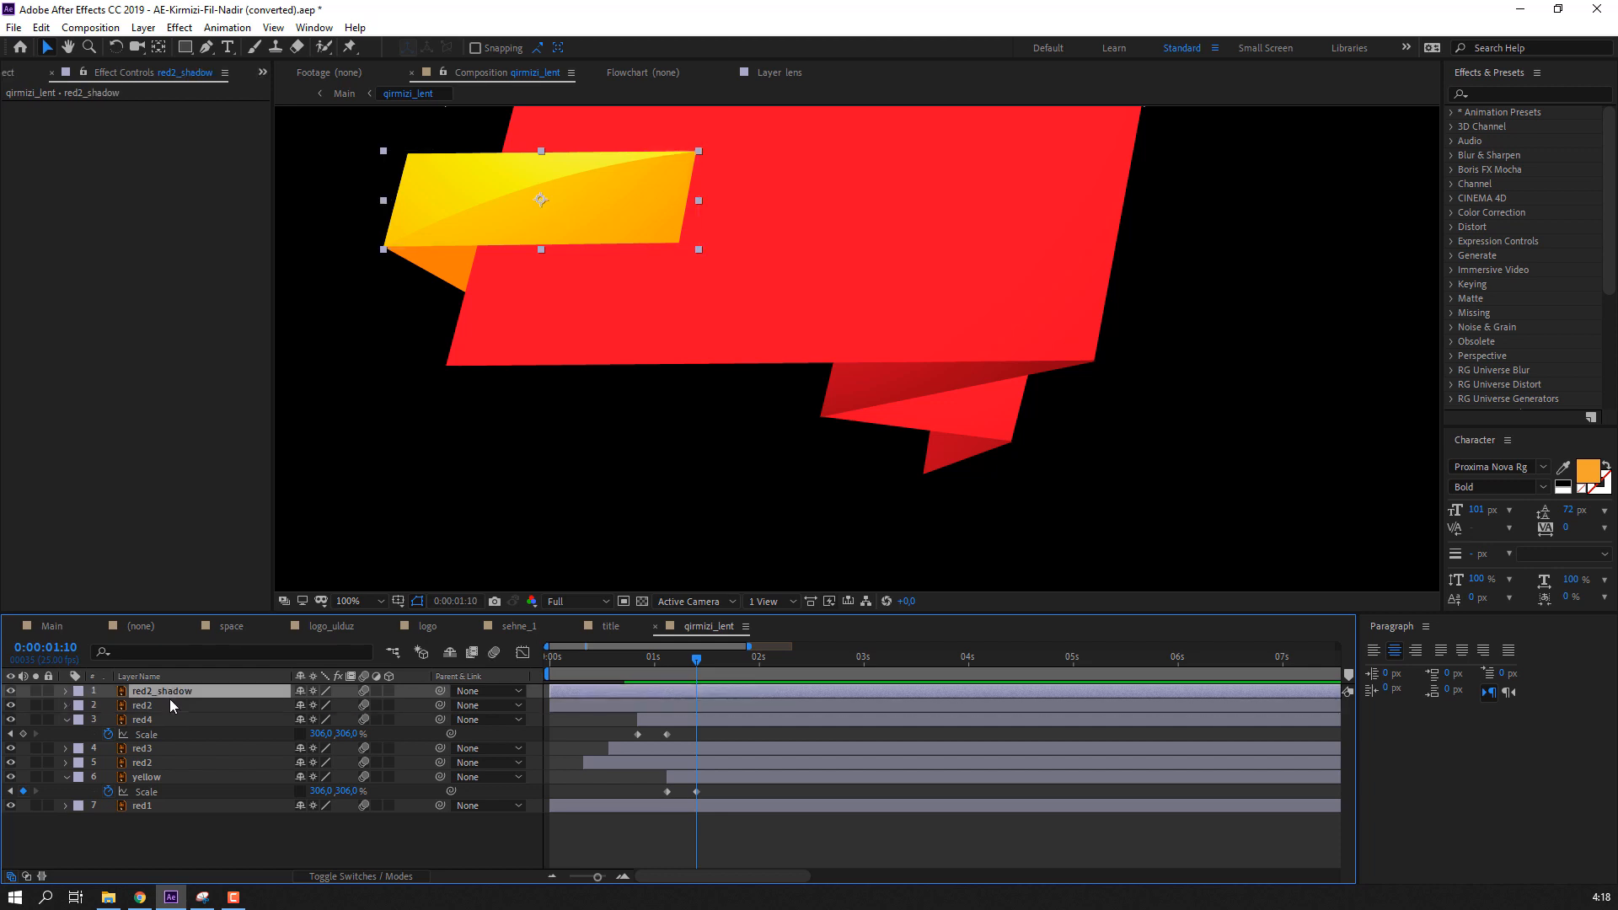
key("Return")
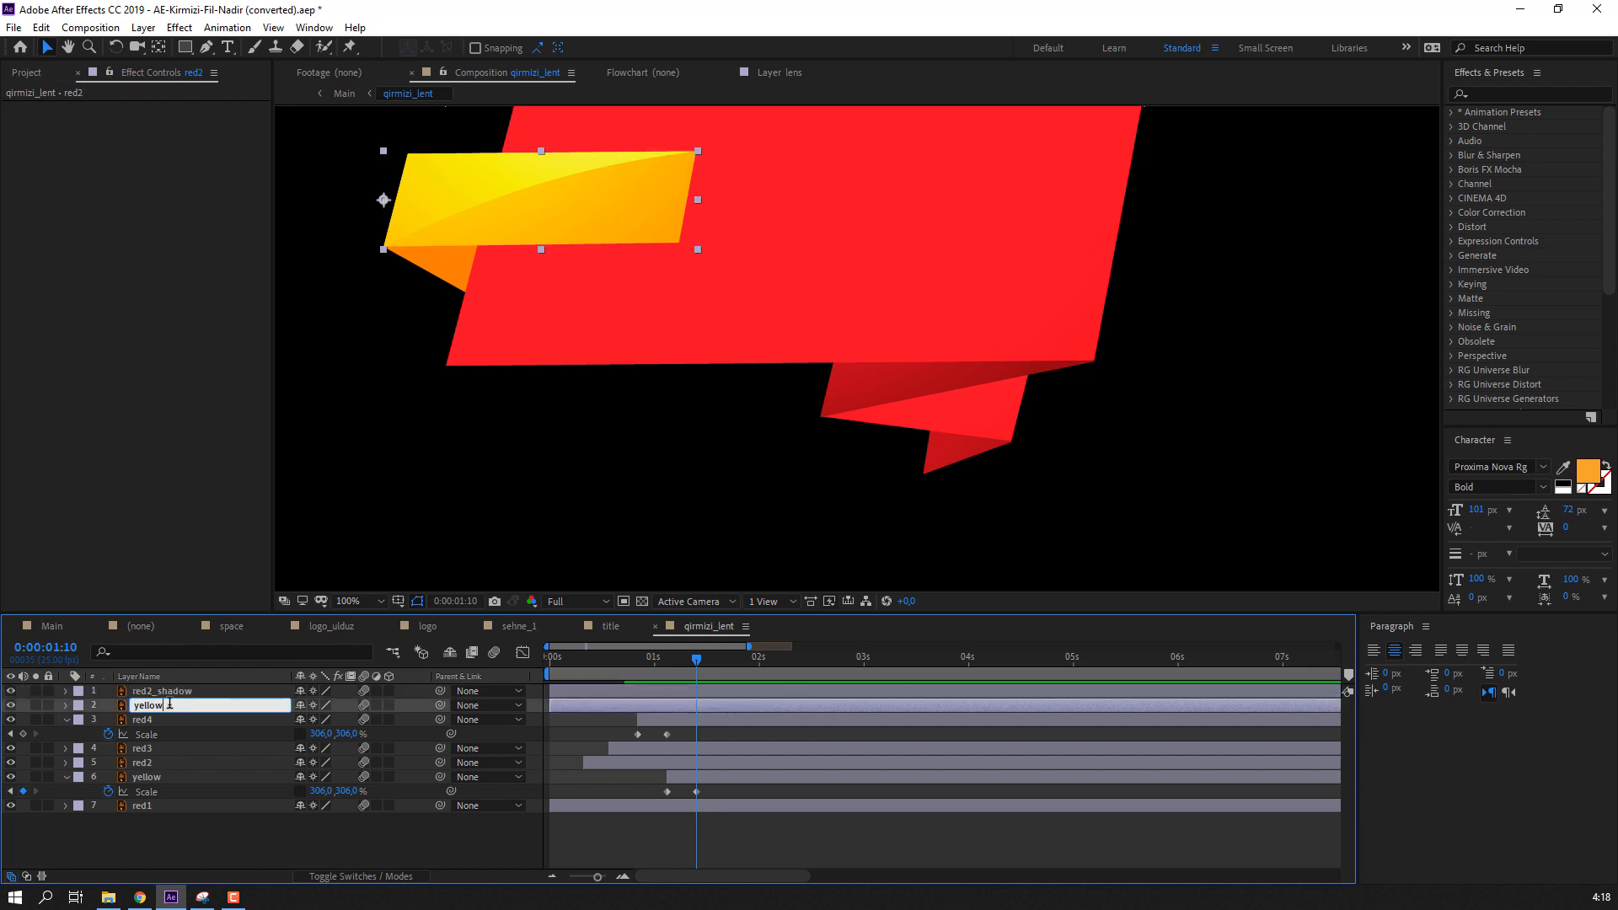
key("Return")
- Toggle the yellow band's visibility to identify it and hide the red2_shadow layer
left_click(12, 706)
left_click(12, 705)
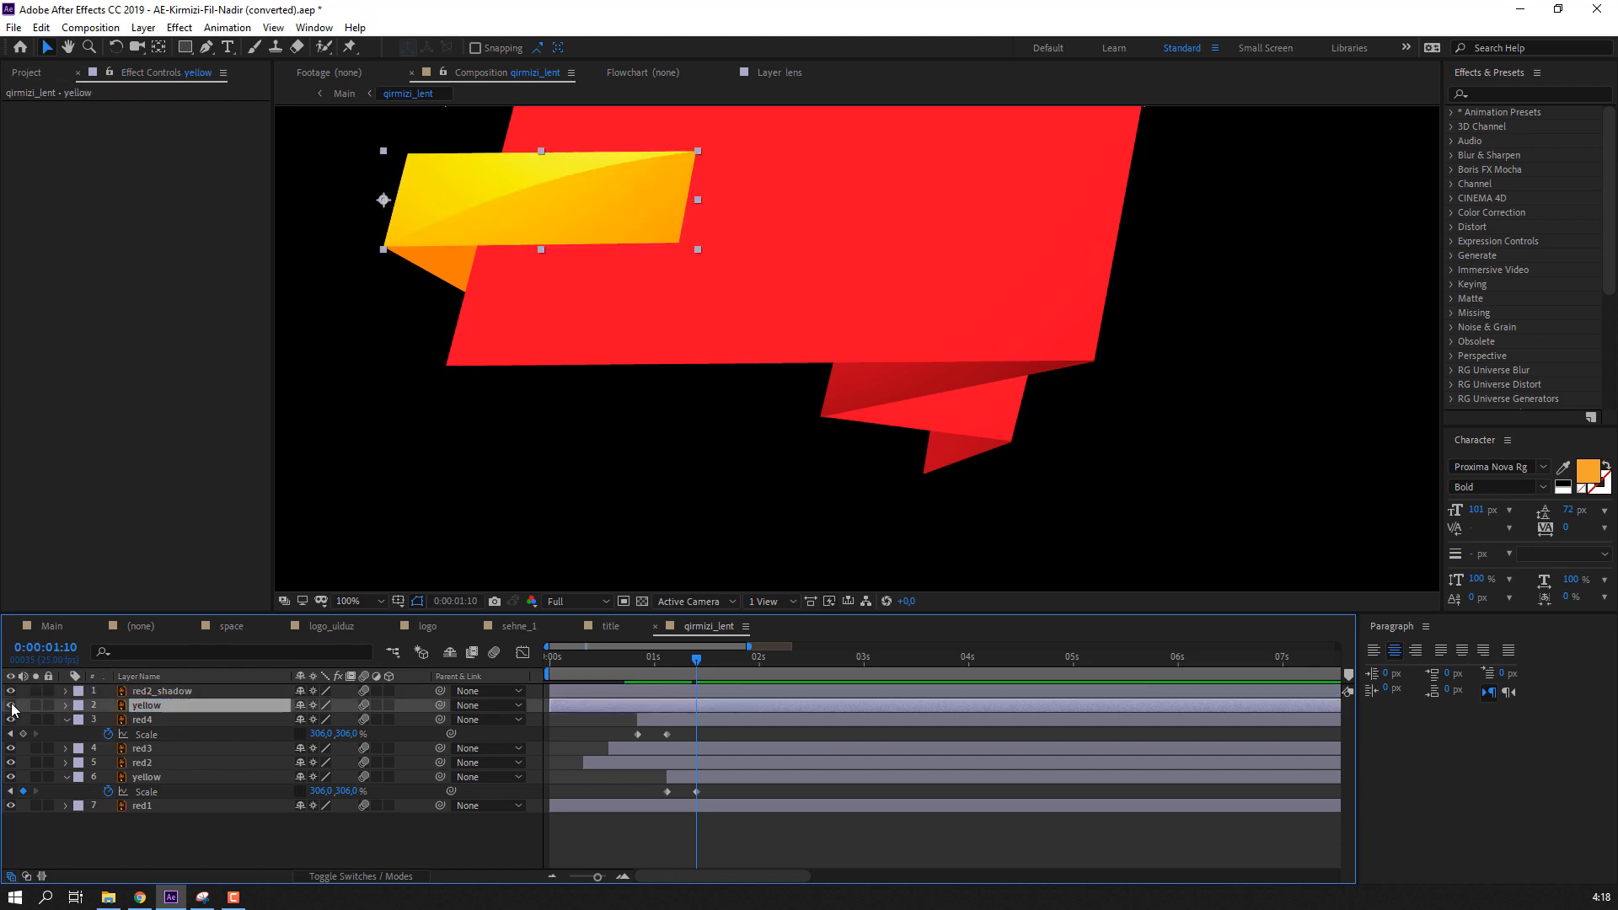
left_click(11, 691)
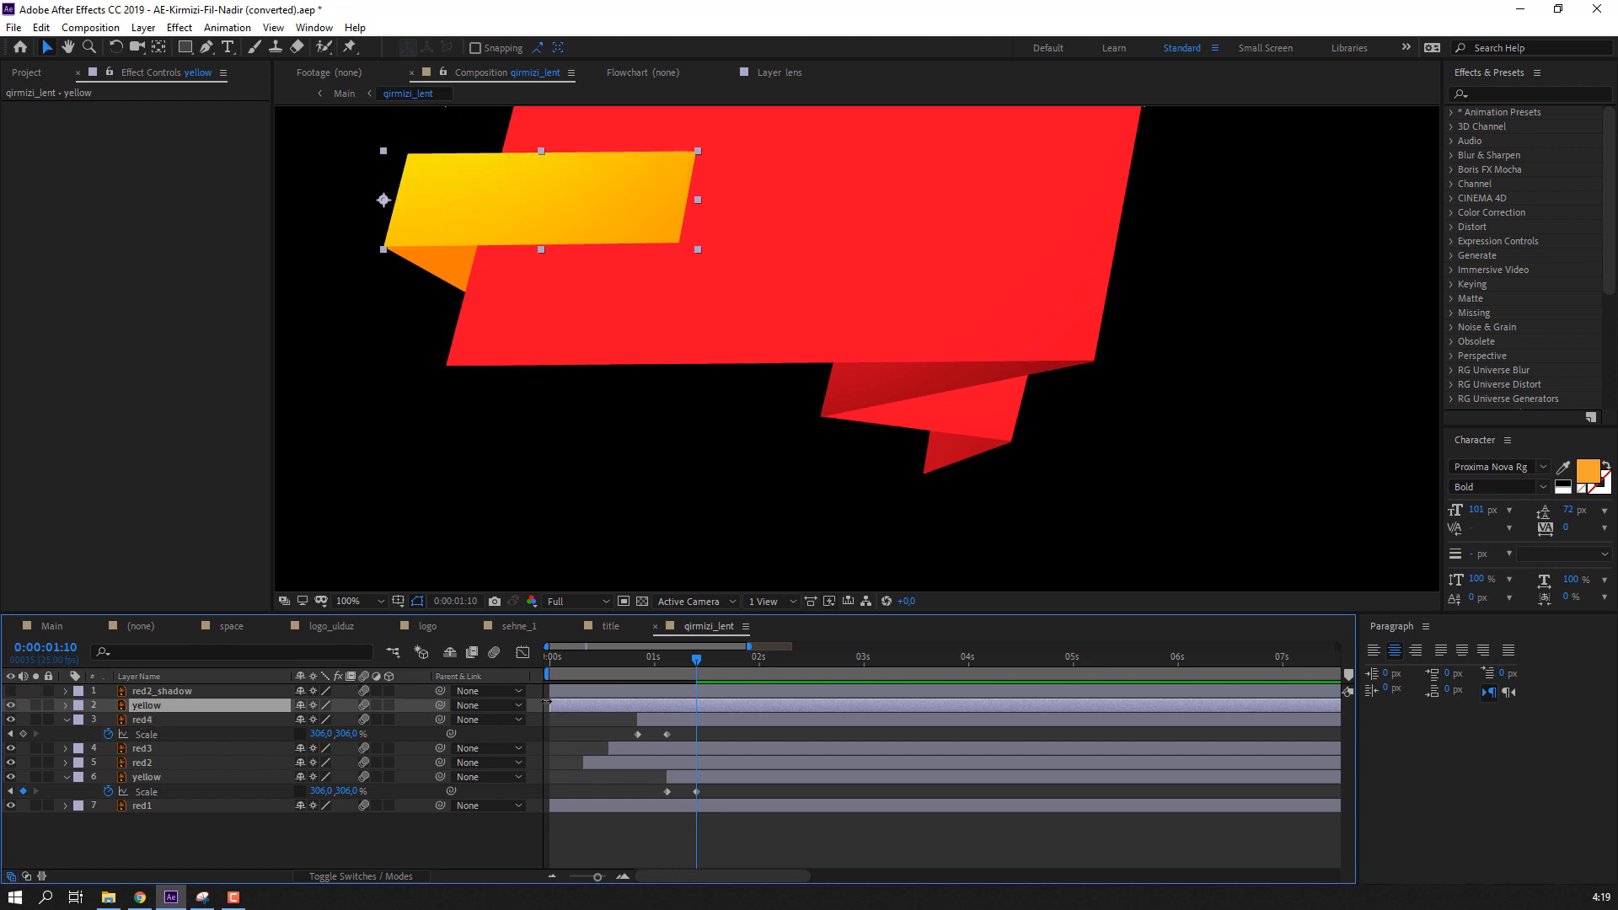
- Shift the upper yellow layer to start at about 0:00:01:09 and show its scale property
left_click_drag(174, 701, 231, 772)
key("ctrl+z")
left_click_drag(565, 711, 709, 706)
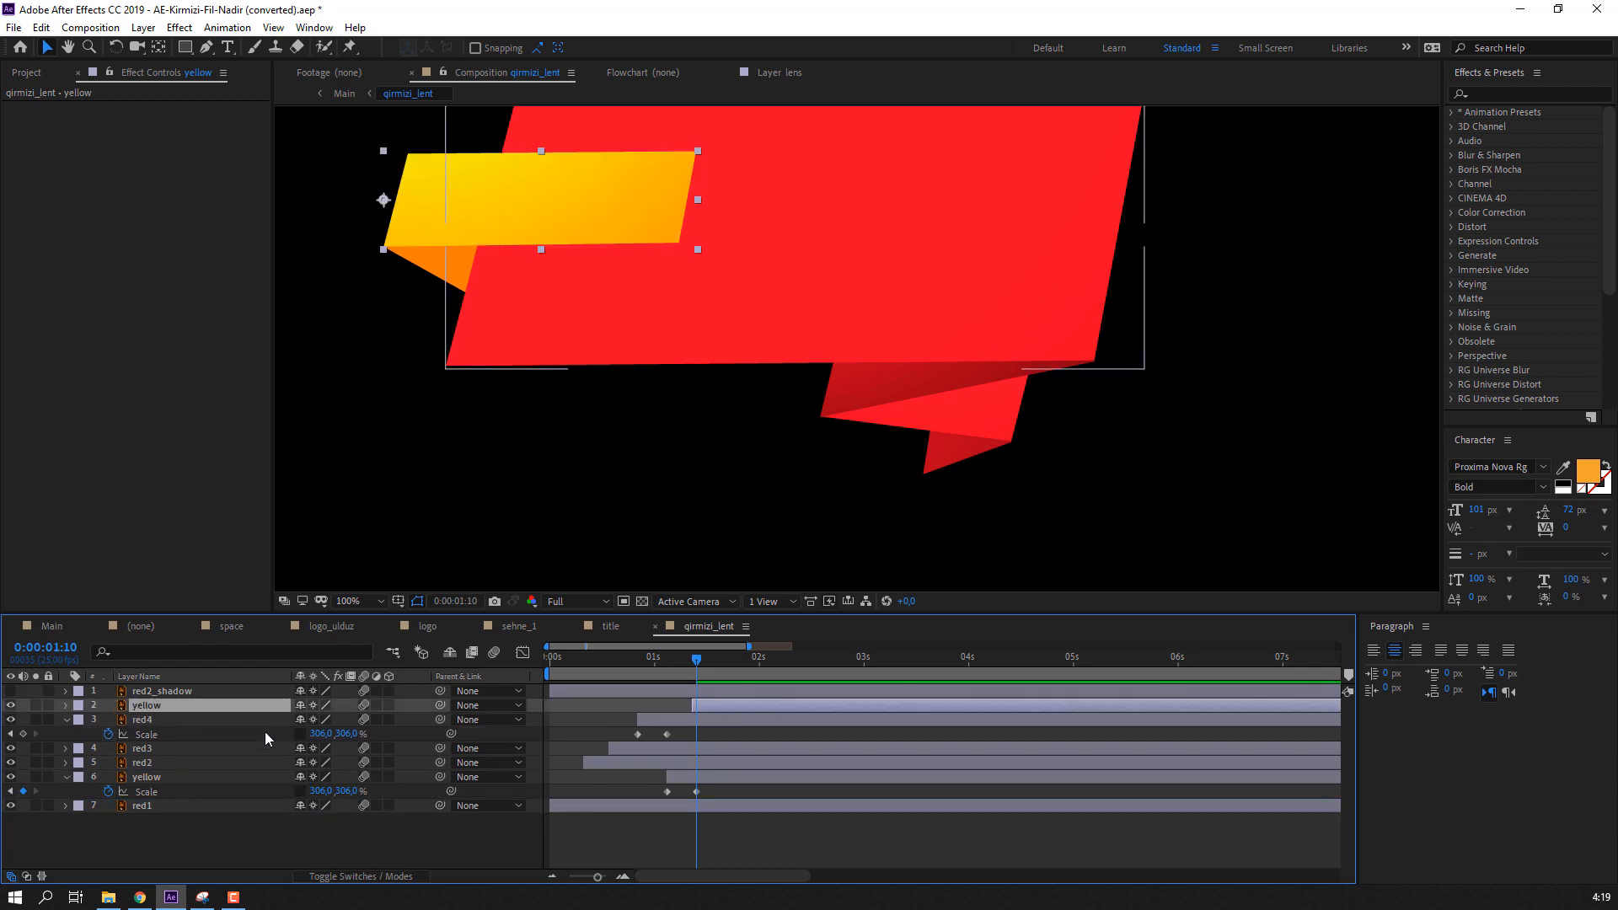
key("s")
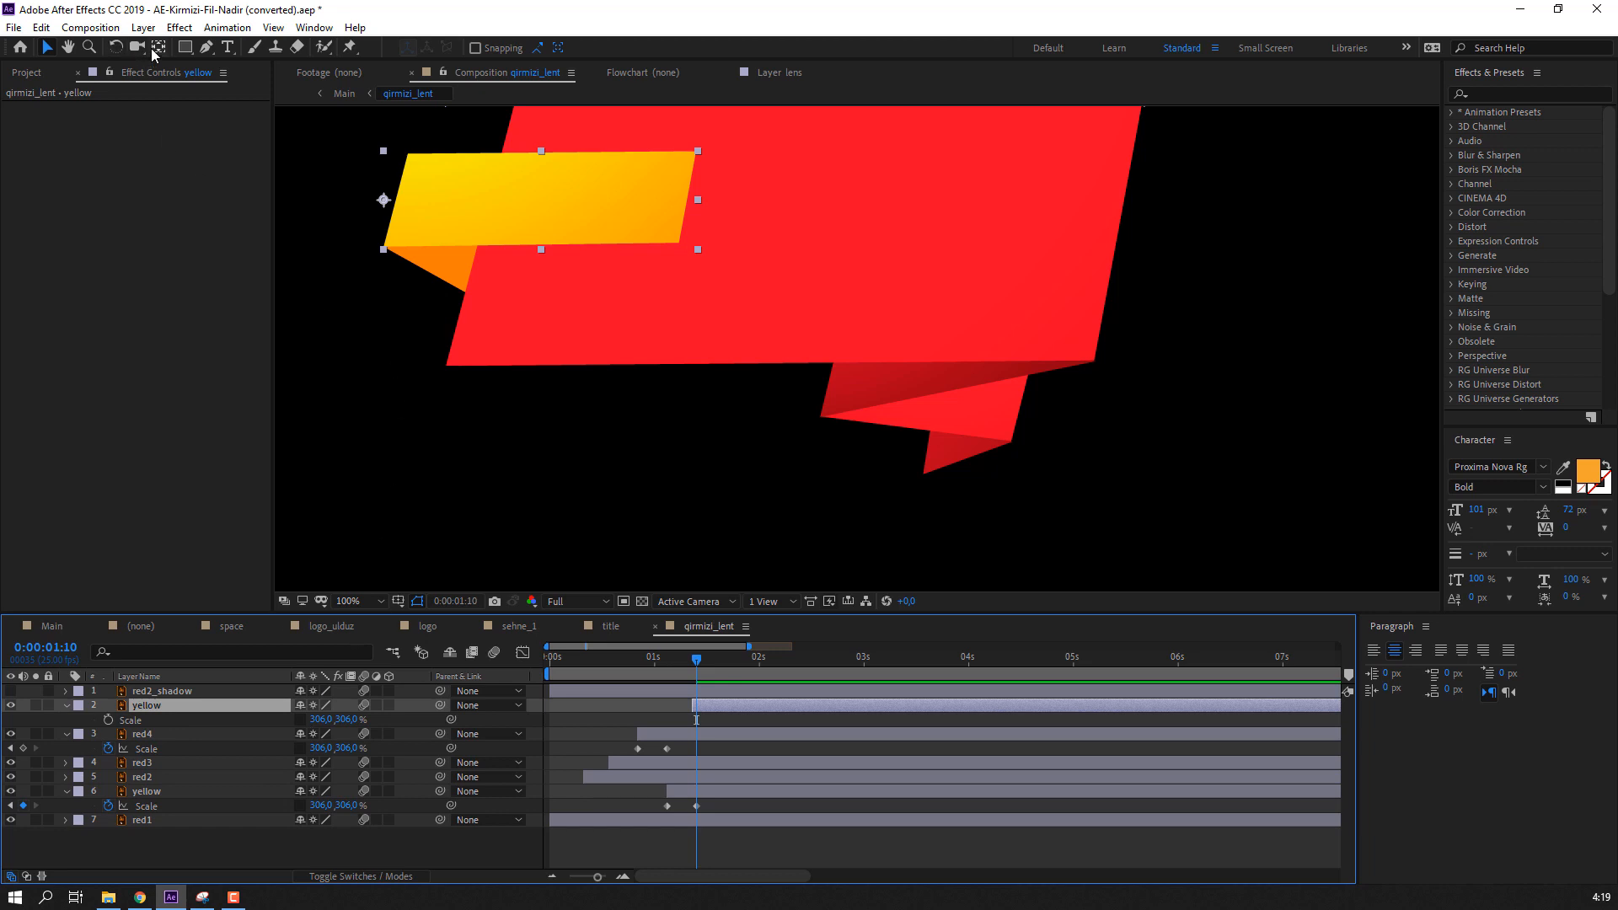
- Move the upper yellow band's anchor point onto the middle of its slanted outer edge, test its vertical scaling and undo the test
left_click(157, 49)
left_click_drag(383, 199, 401, 197)
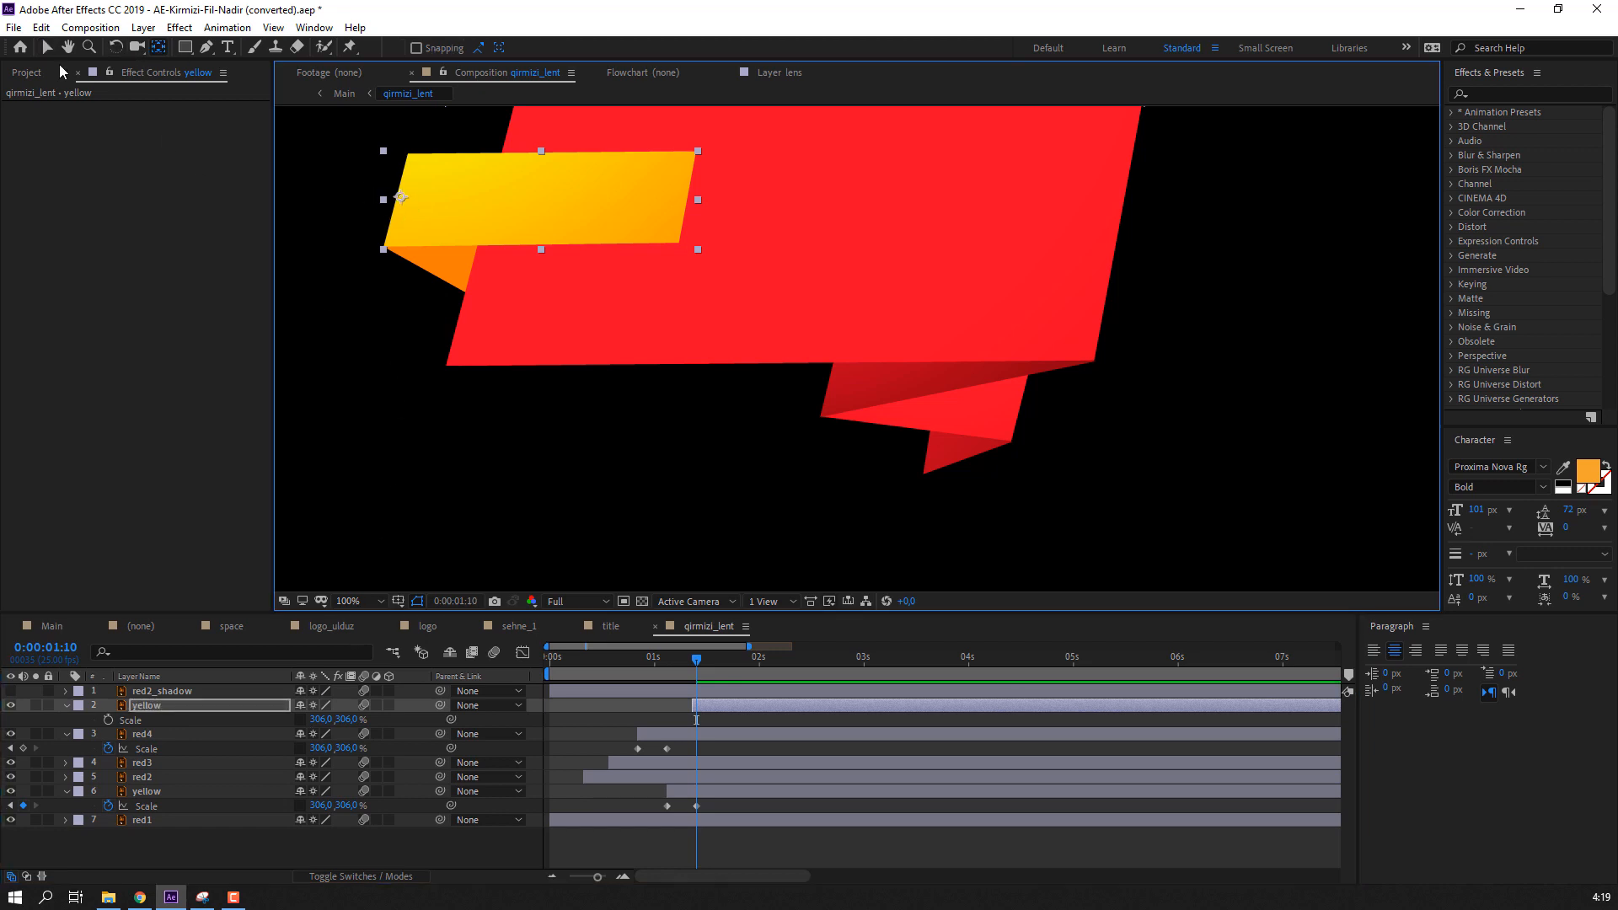
left_click(47, 47)
mouse_move(320, 719)
left_mouse_down()
mouse_move(25, 723)
mouse_move(340, 721)
mouse_move(290, 722)
left_mouse_up()
key("ctrl+z")
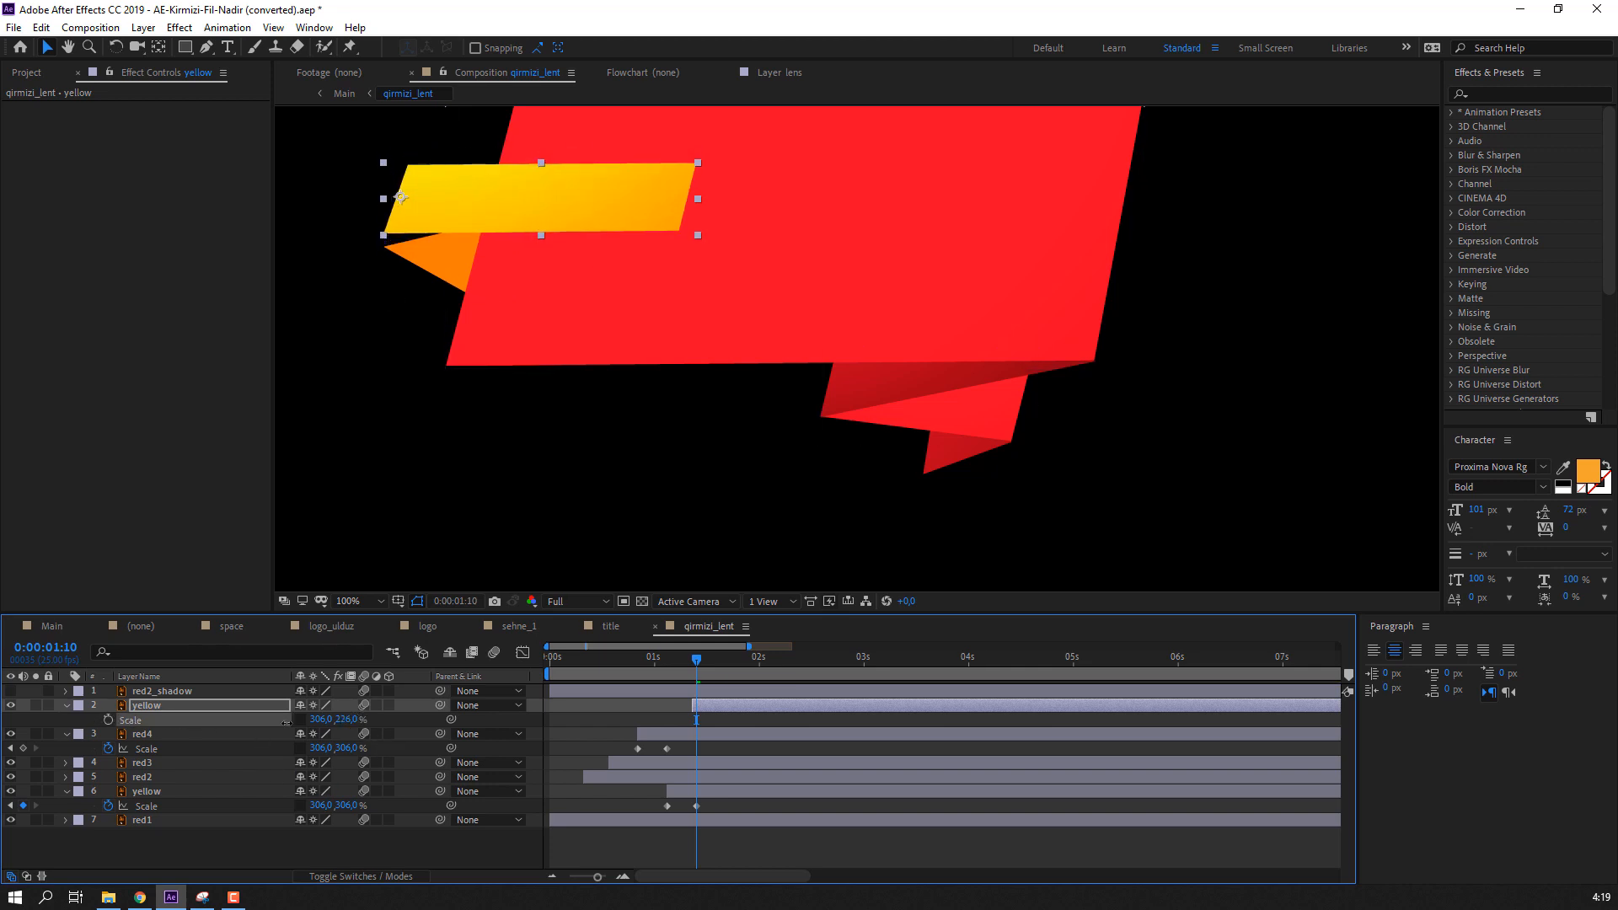
key("ctrl+z")
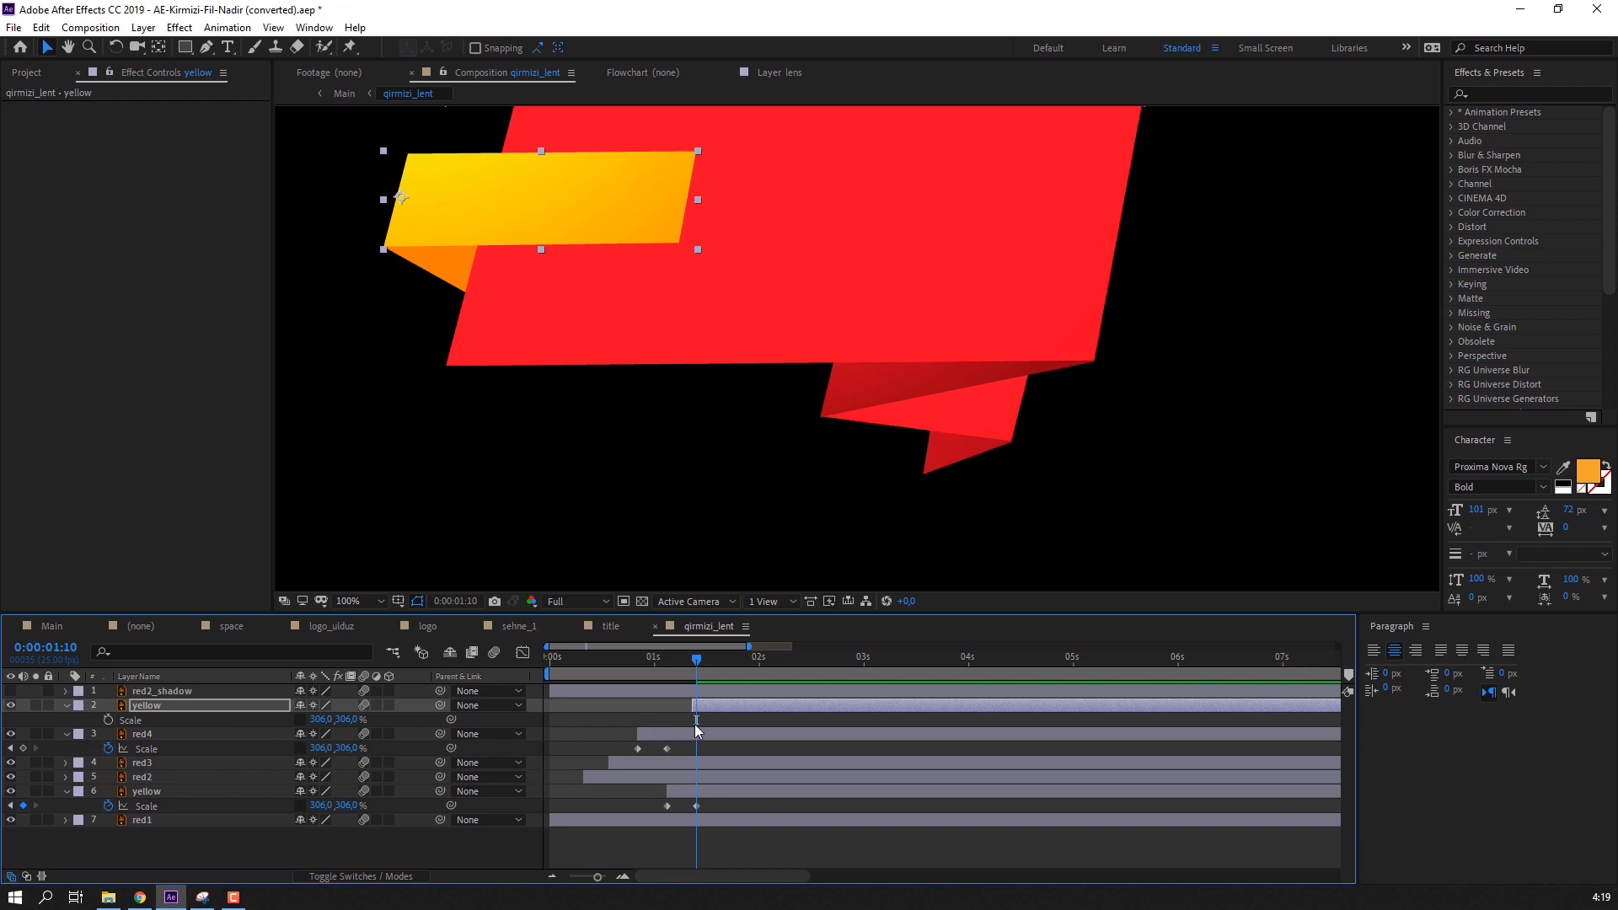
- Keyframe the upper yellow layer's horizontal scale from 0% at 0:00:01:09 to full size at 0:00:01:16 and scrub through it
left_click(108, 721)
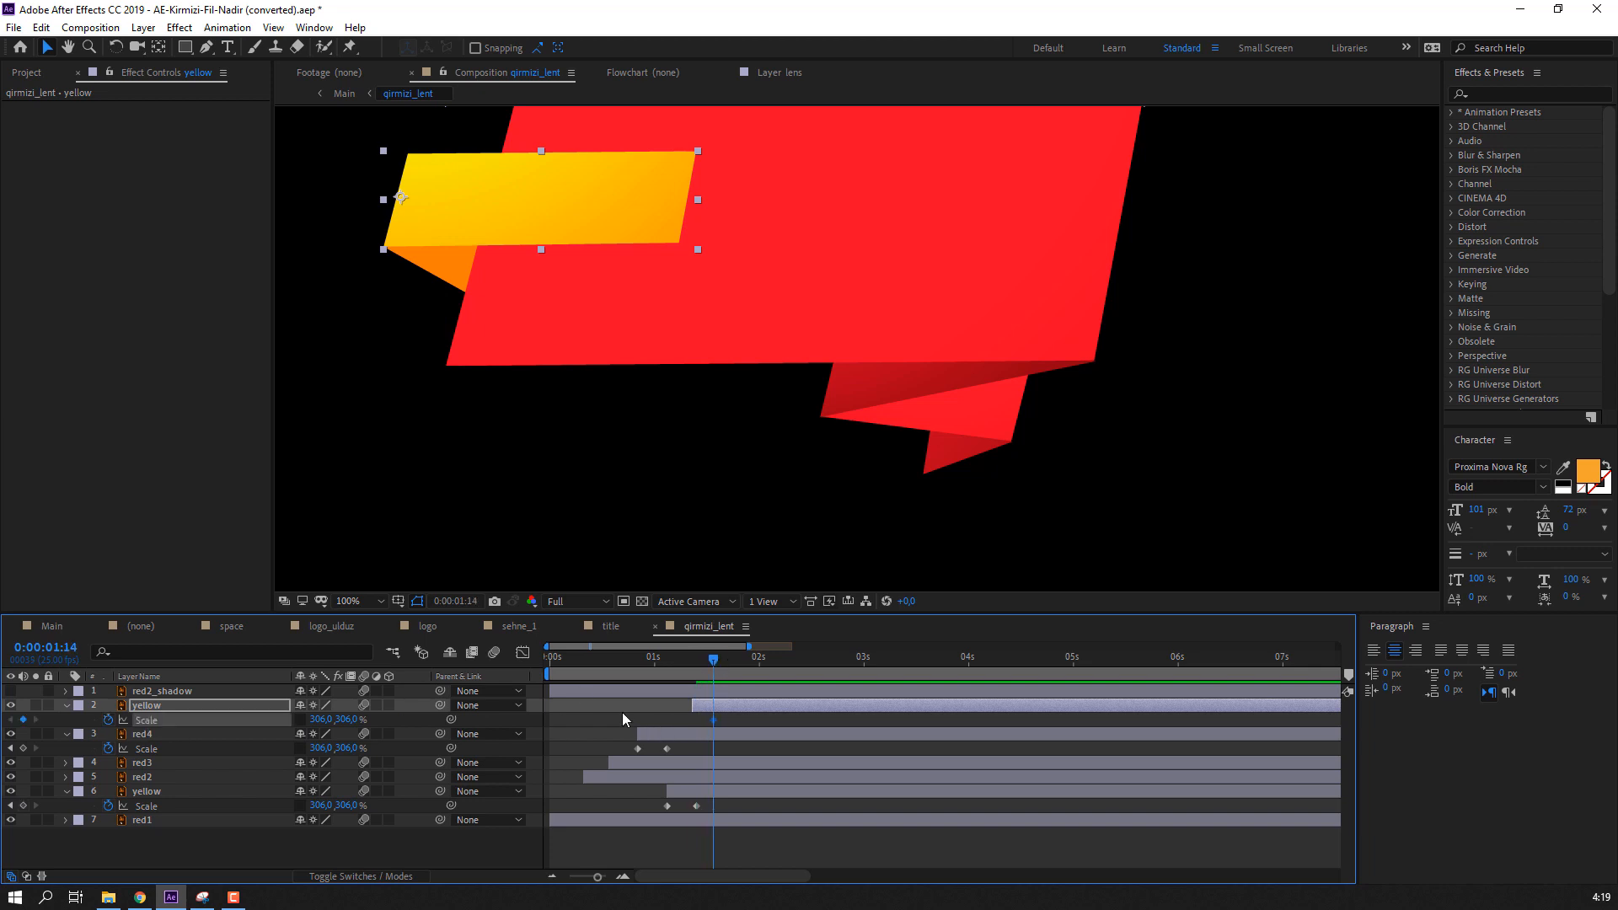
left_click_drag(711, 721, 719, 722)
left_click(696, 660)
key("Page_Up")
left_click(324, 721)
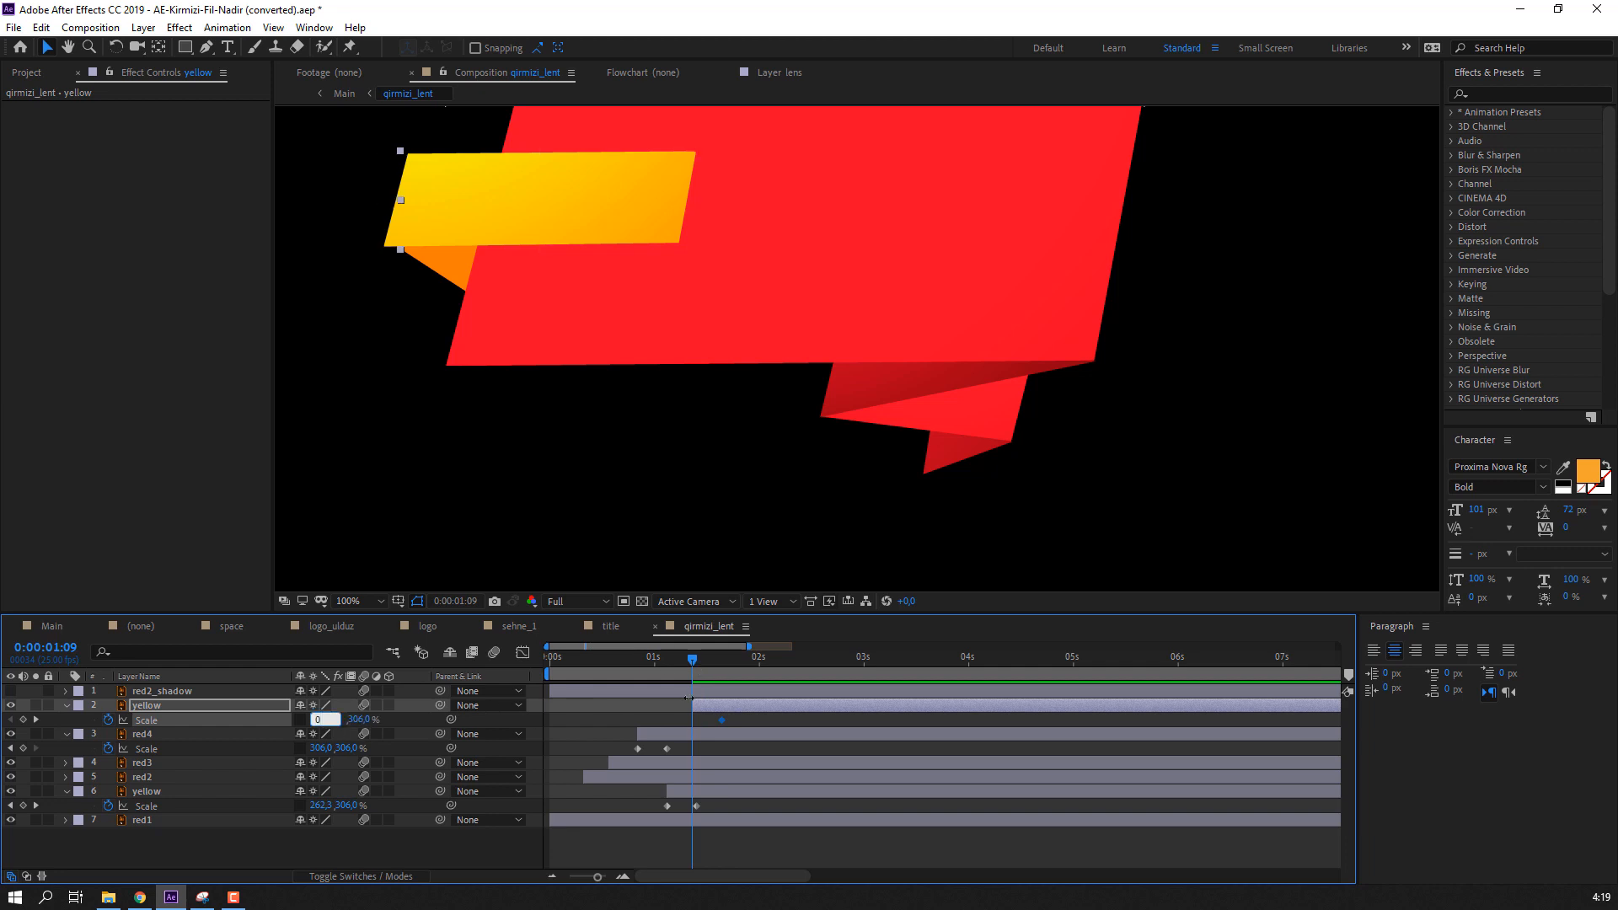
type("0")
key("Return")
left_click_drag(650, 659, 721, 660)
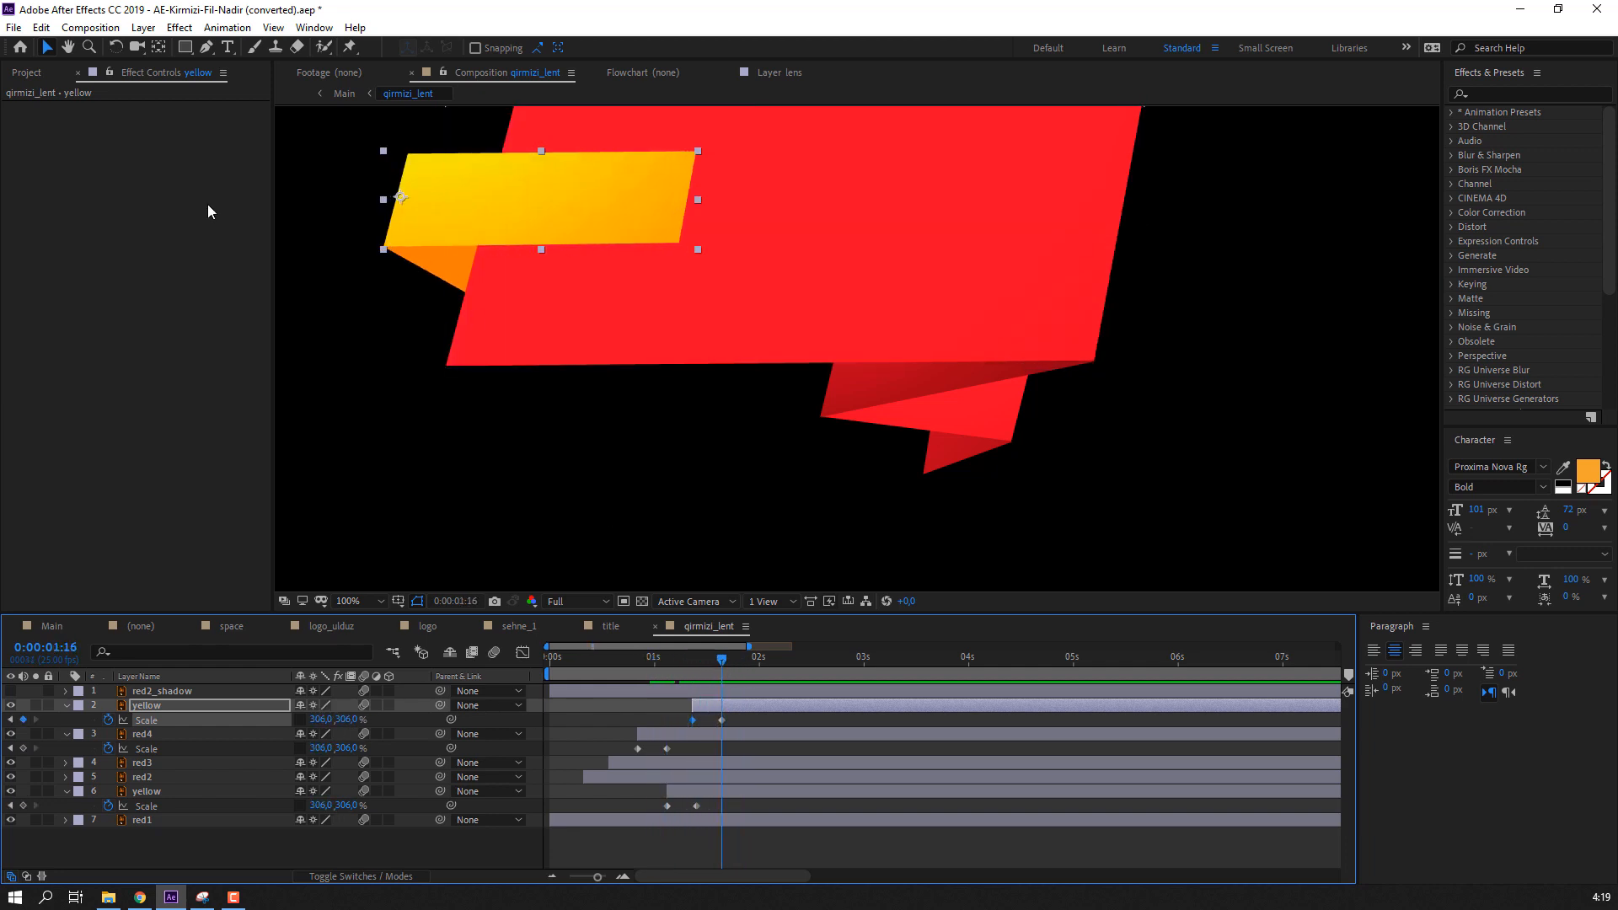
- Move the yellow band's anchor point to its lower corner, where it meets the orange fold
left_click(158, 47)
left_click_drag(402, 198, 384, 245)
left_click(47, 47)
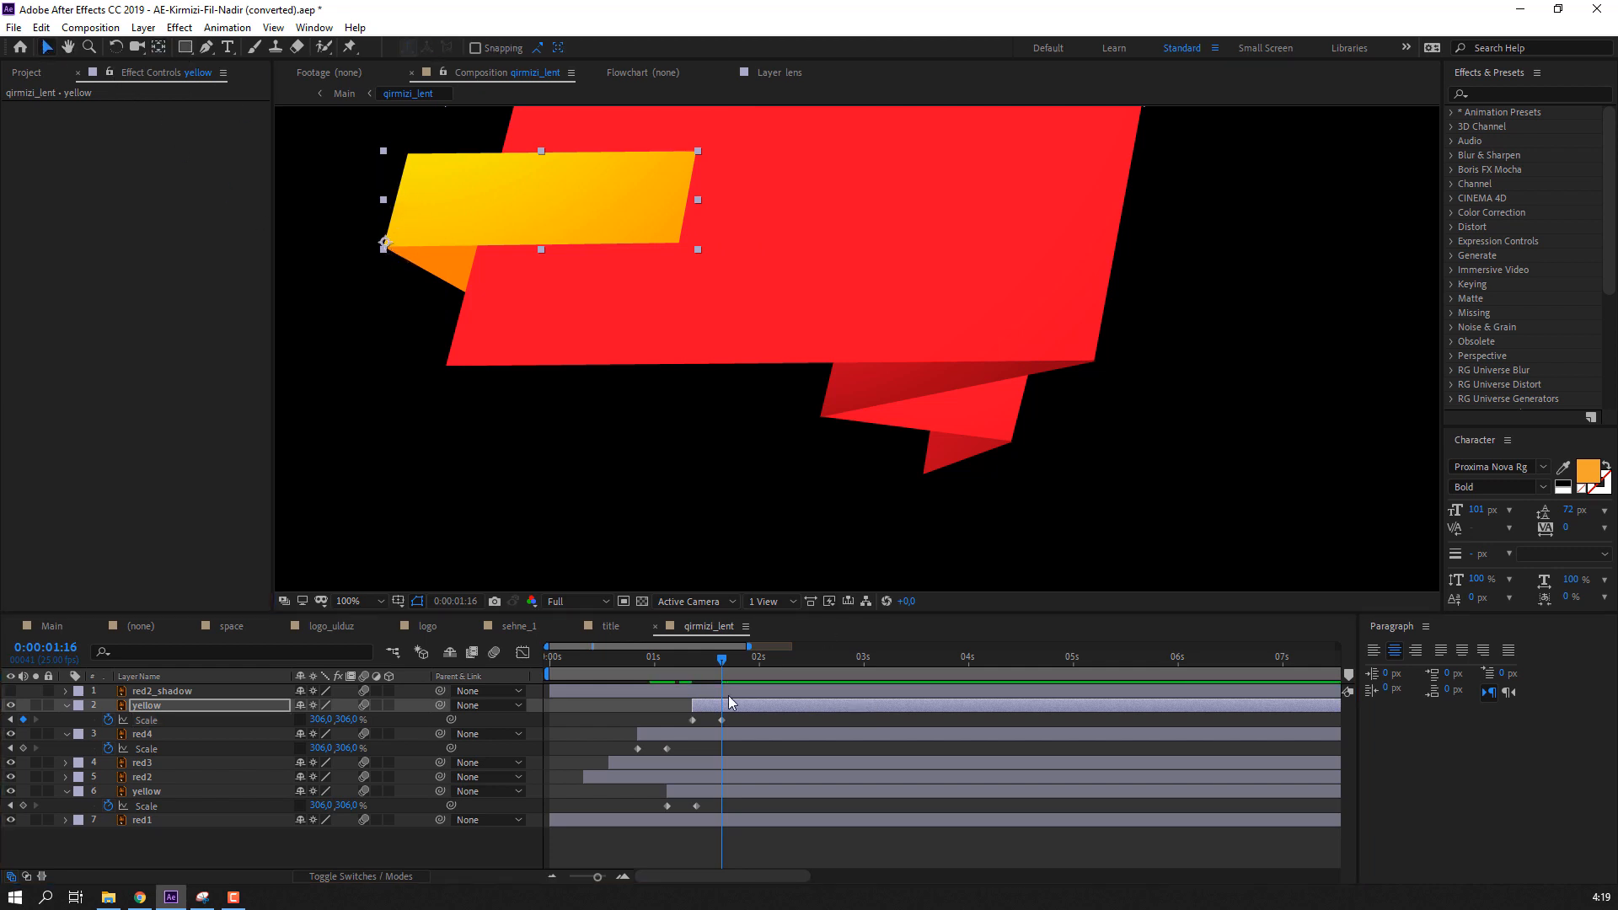
- Play back and scrub through the yellow band's unfolding, viewing the whole composition at 50% magnification
left_click(685, 669)
mouse_move(685, 665)
left_mouse_down()
mouse_move(723, 664)
mouse_move(692, 664)
left_mouse_up()
key("space")
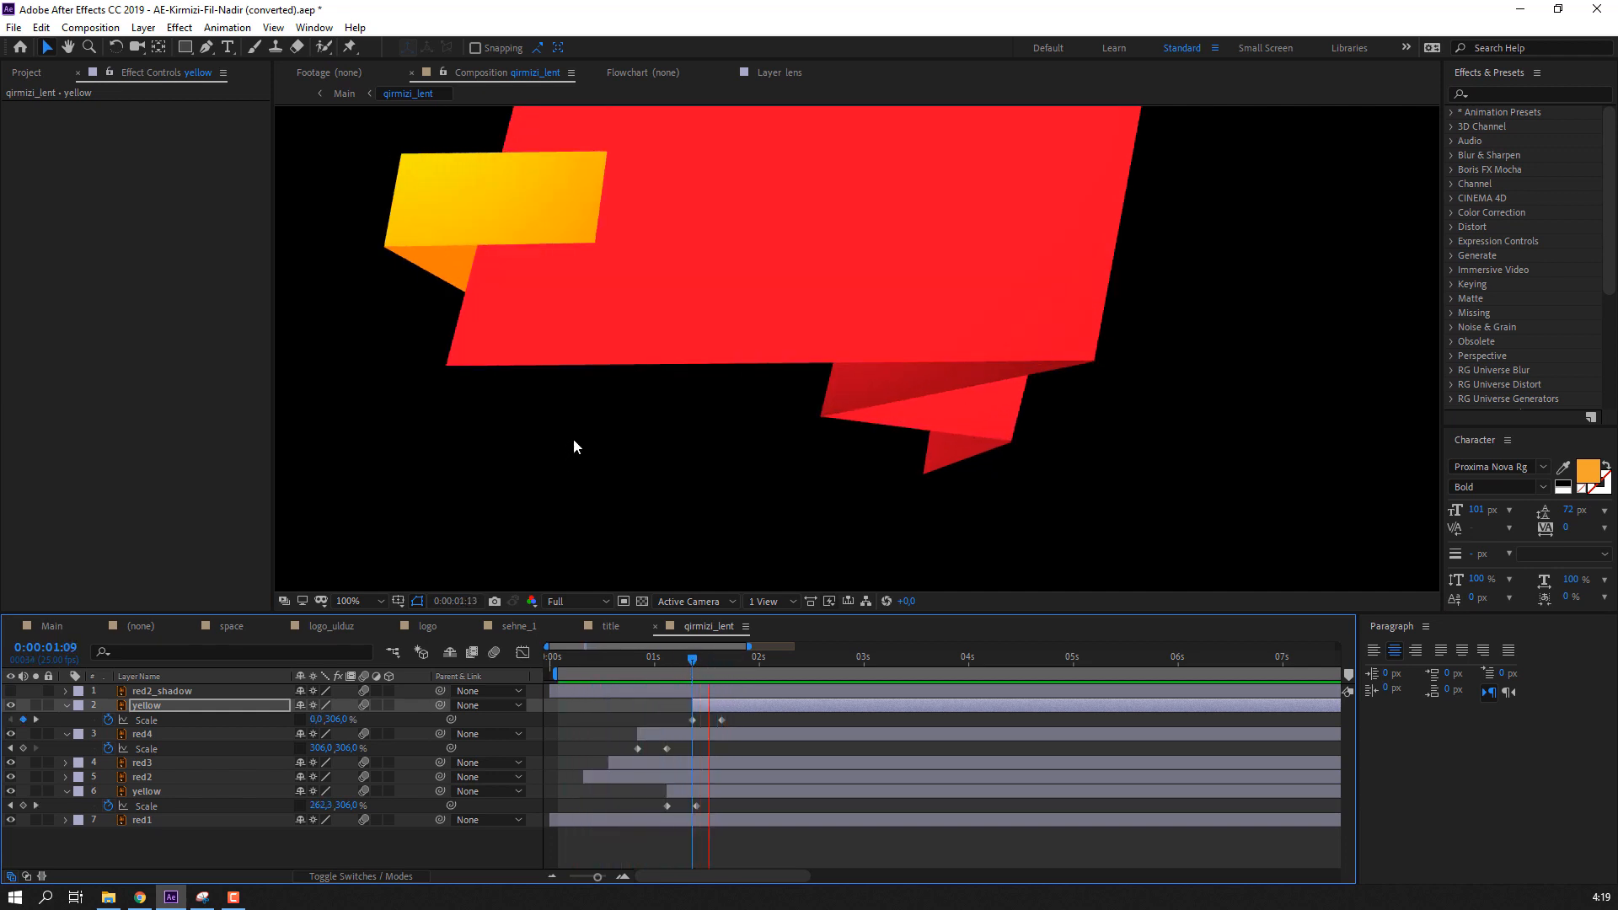
left_click(366, 600)
left_click(373, 332)
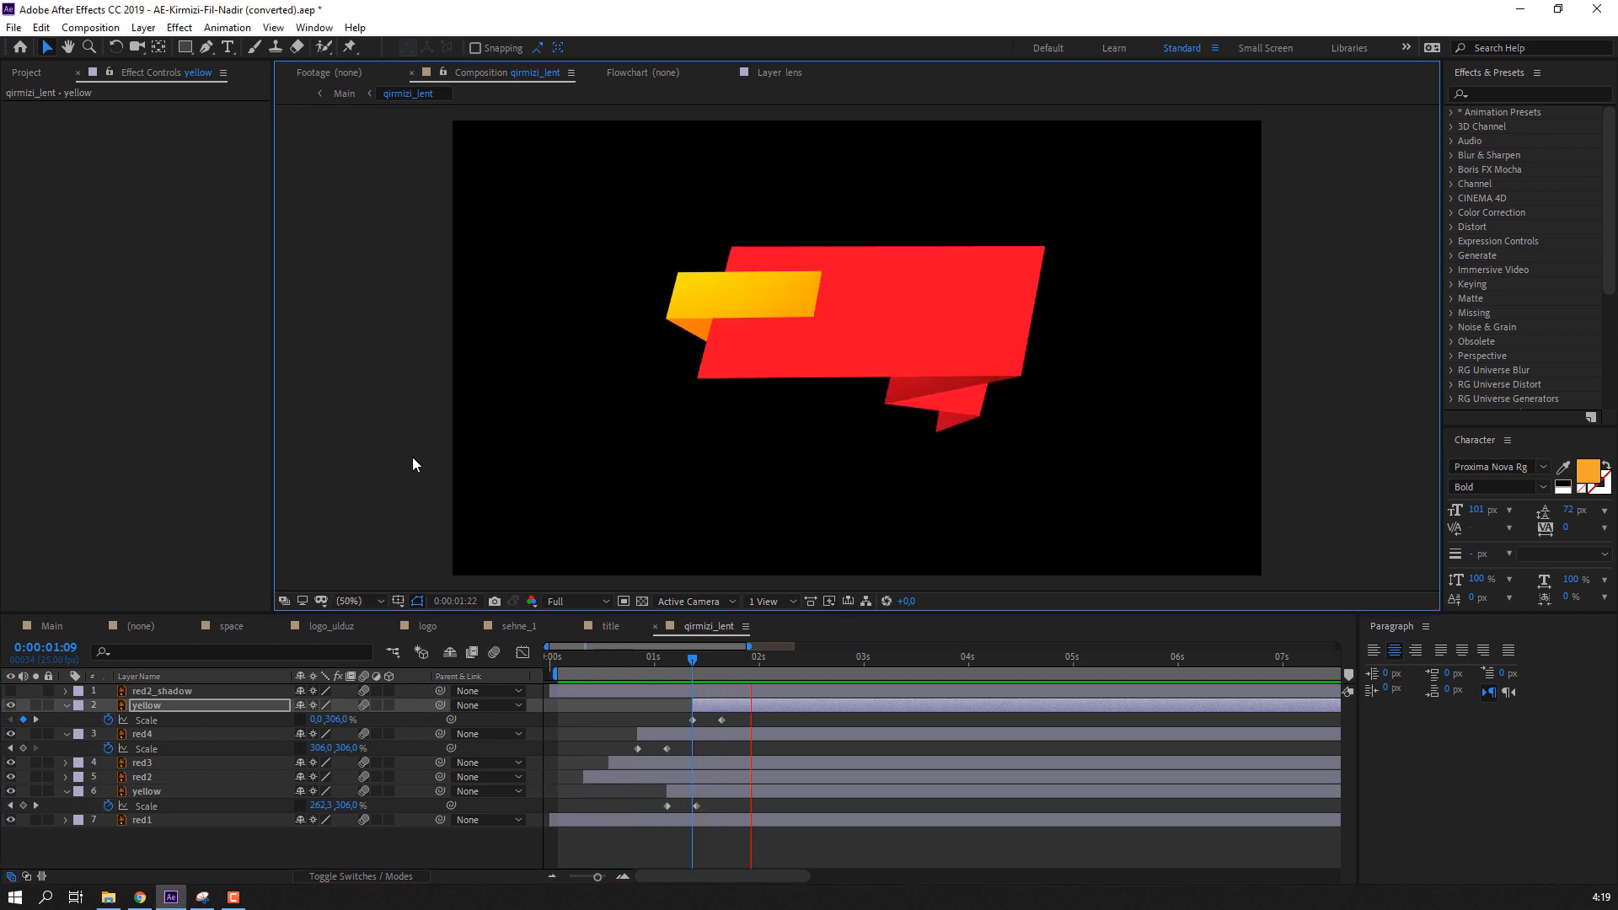
key("space")
left_click_drag(644, 657, 721, 665)
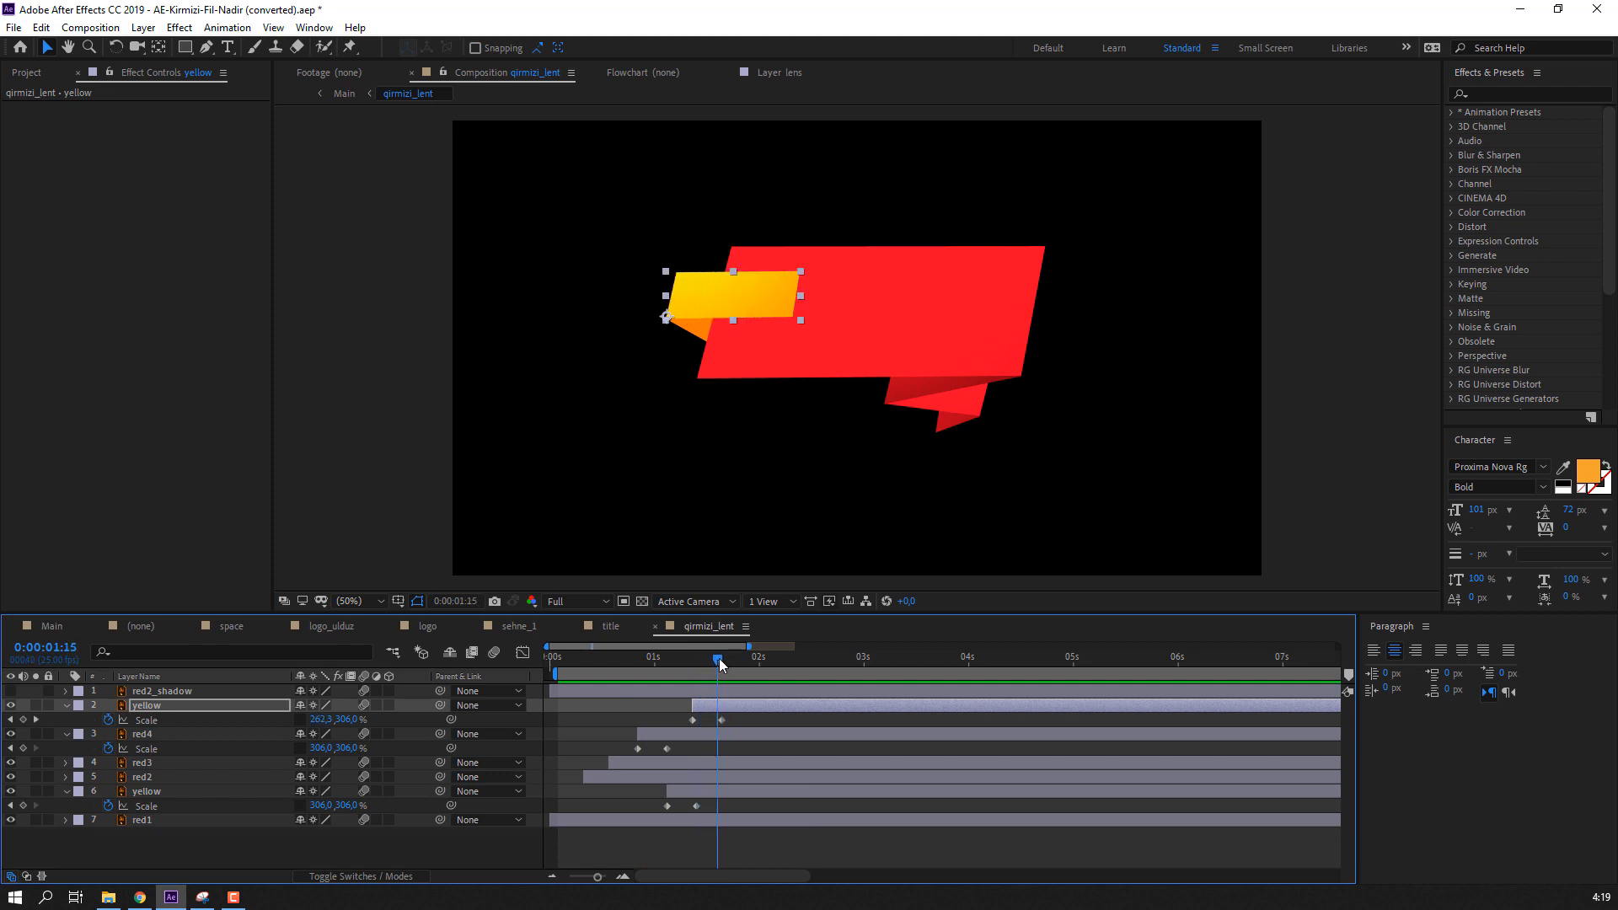
left_click(755, 720)
key("space")
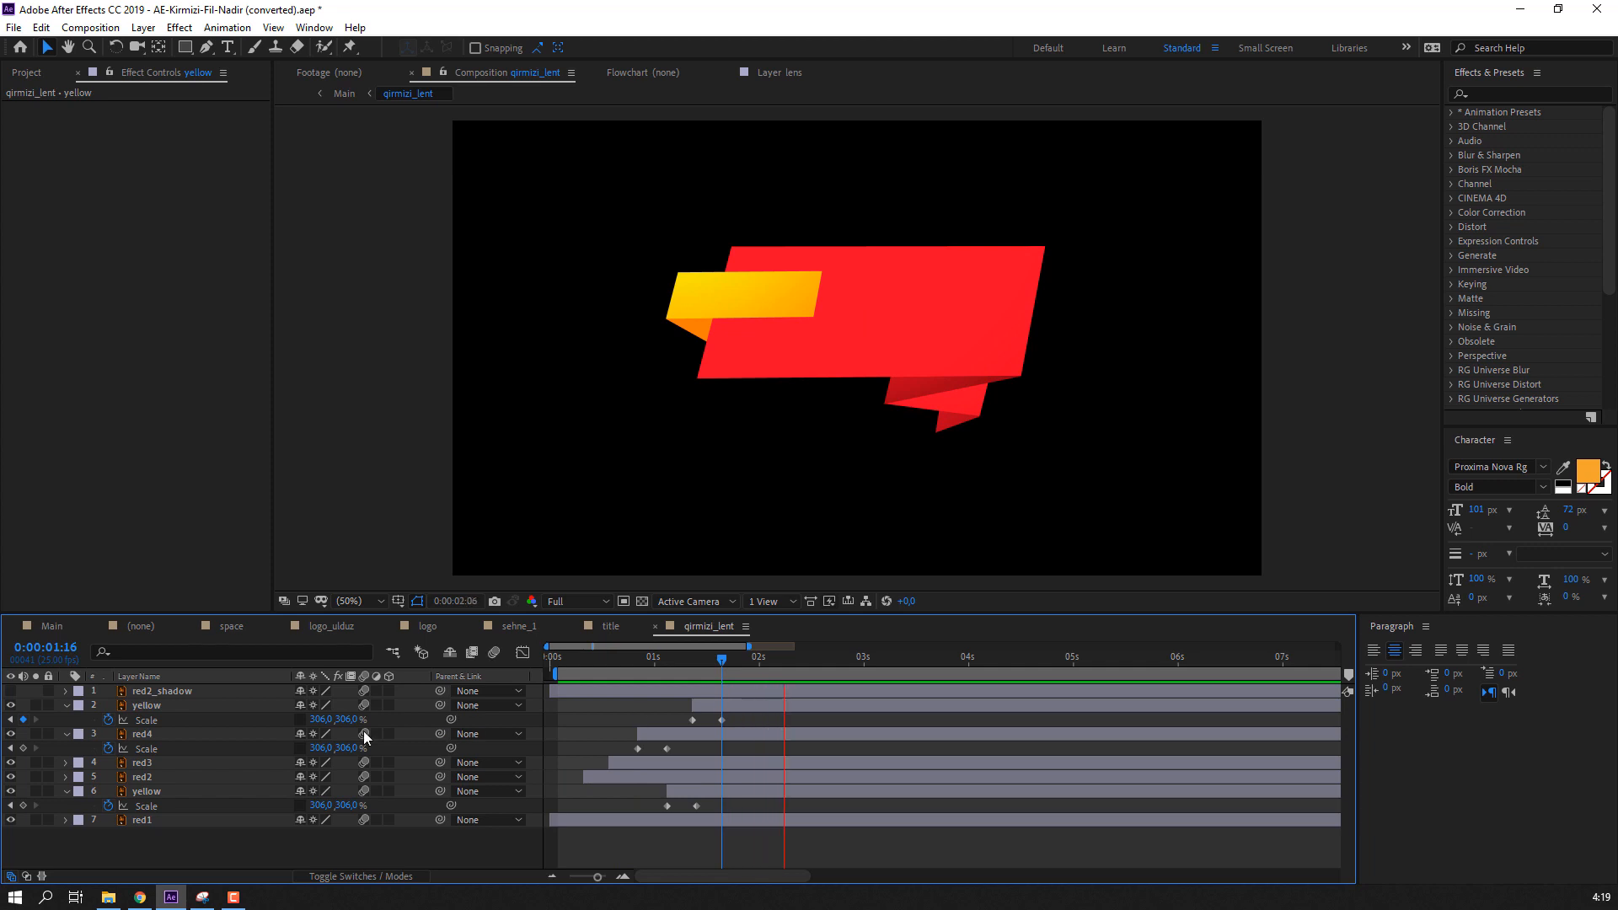
key("space")
- Reveal the scale keyframes on all ribbon layers and apply Easy Ease to all of them
left_click(66, 705)
left_click(67, 721)
left_click(65, 763)
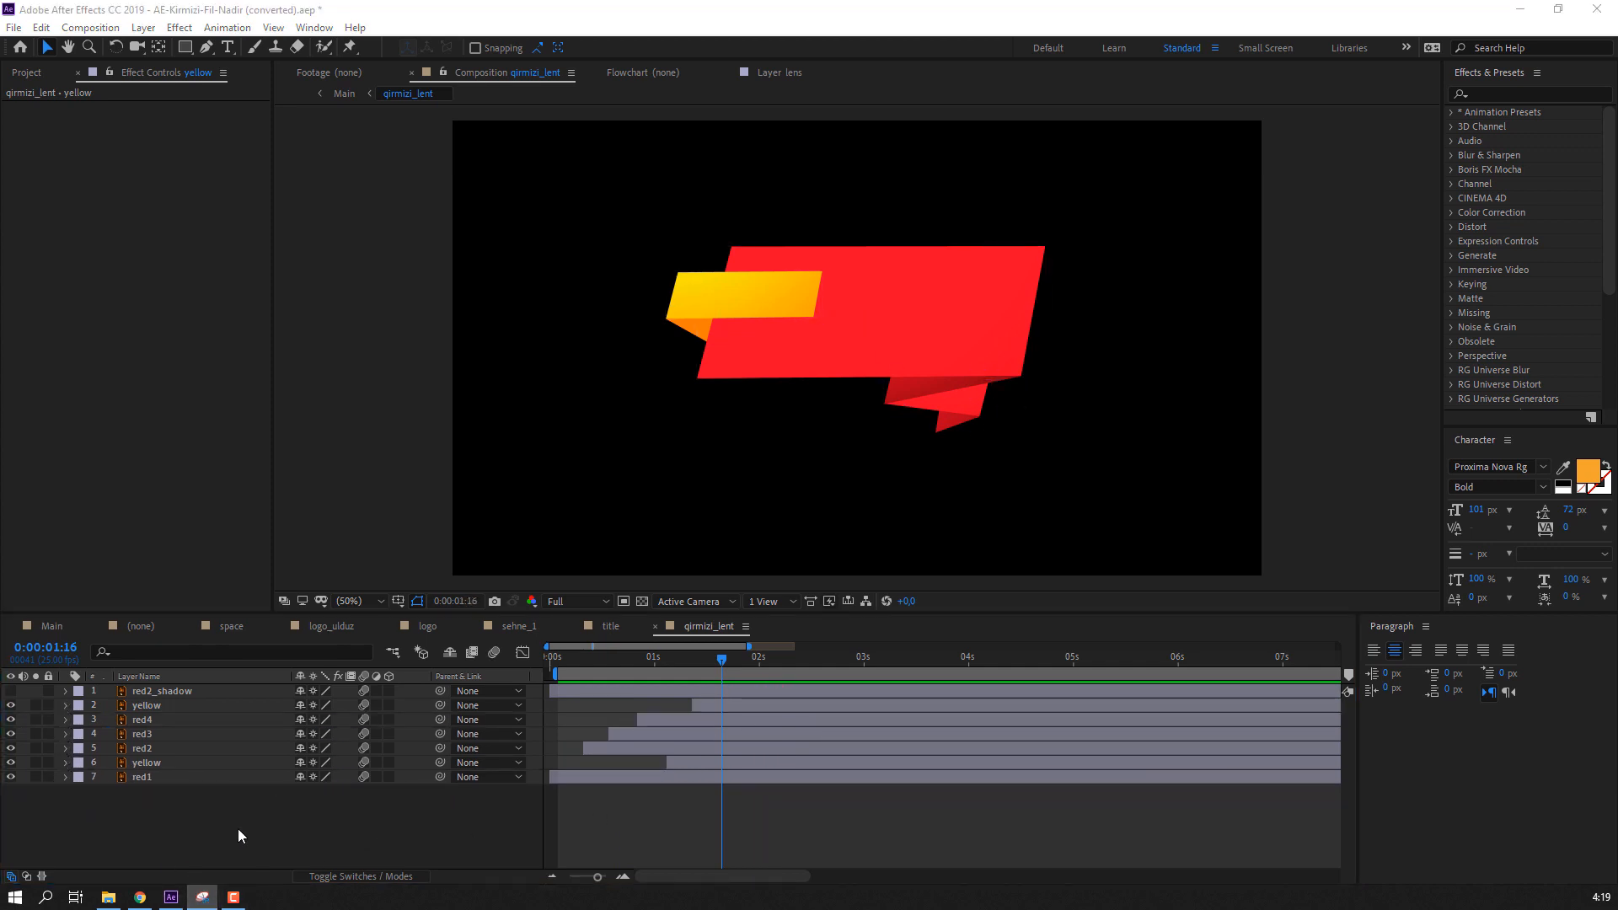
key("u")
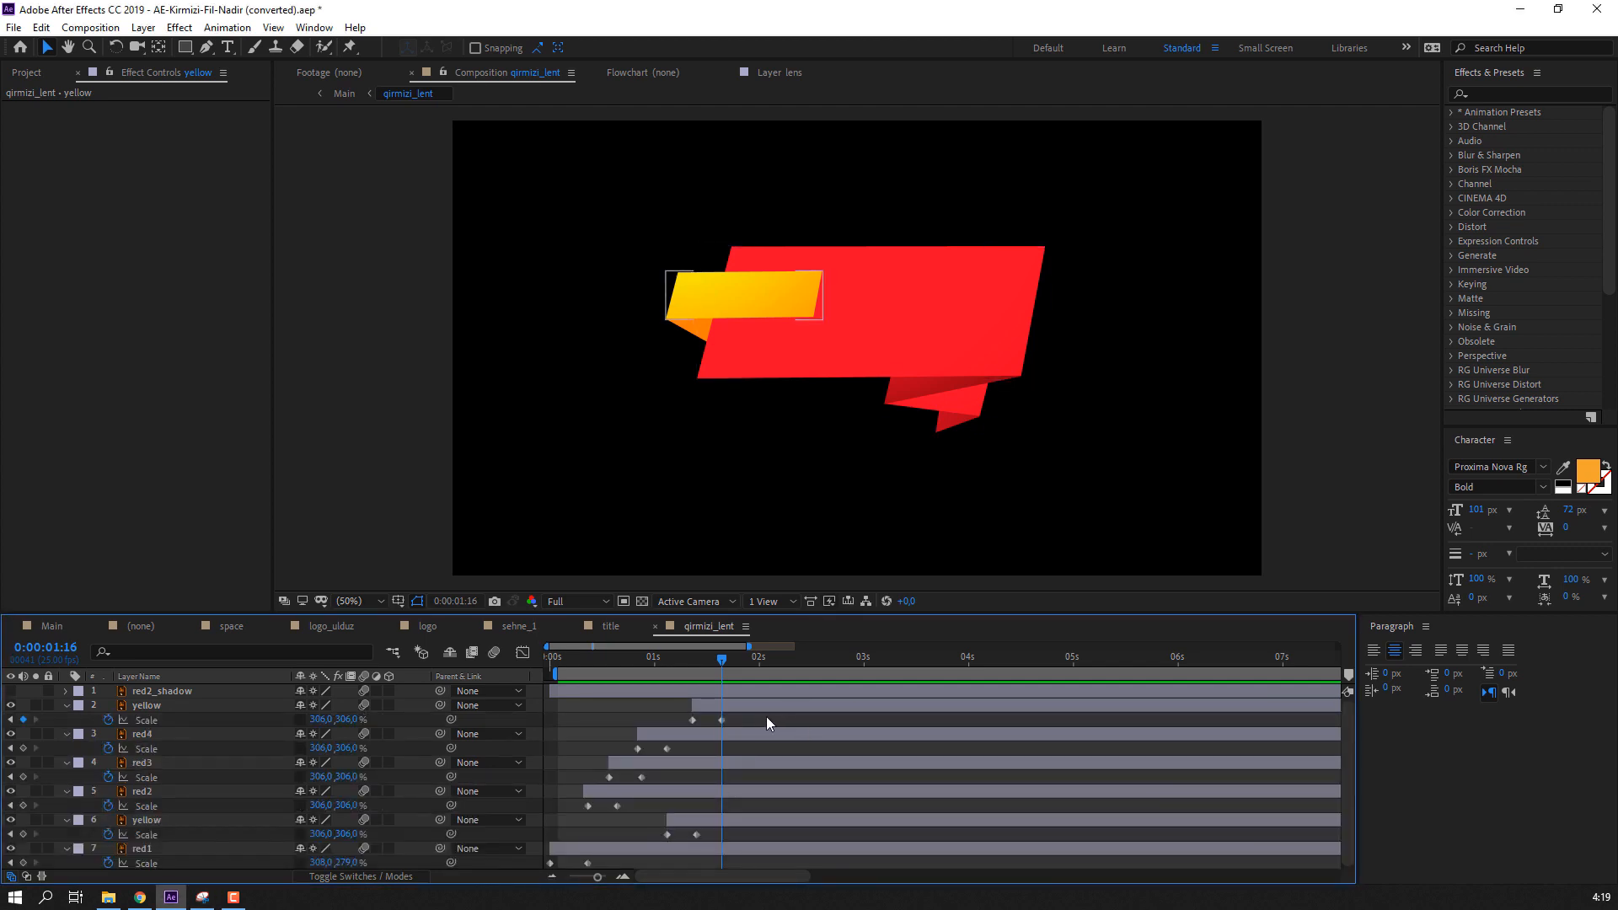
left_click_drag(762, 721, 526, 885)
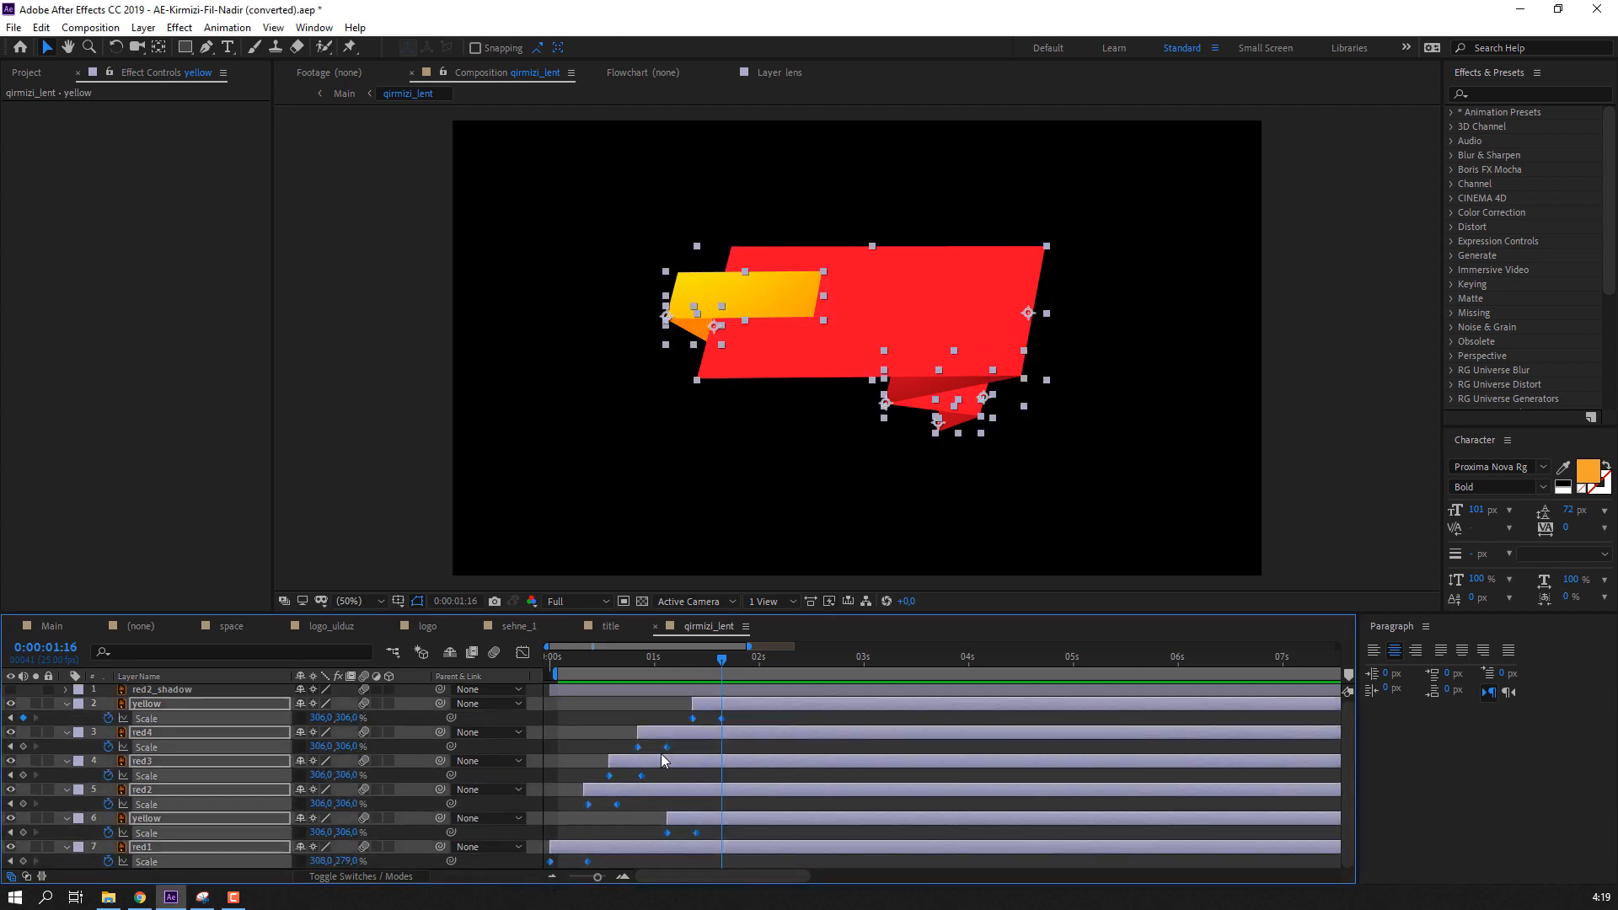
right_click(666, 754)
mouse_move(704, 746)
left_click(911, 630)
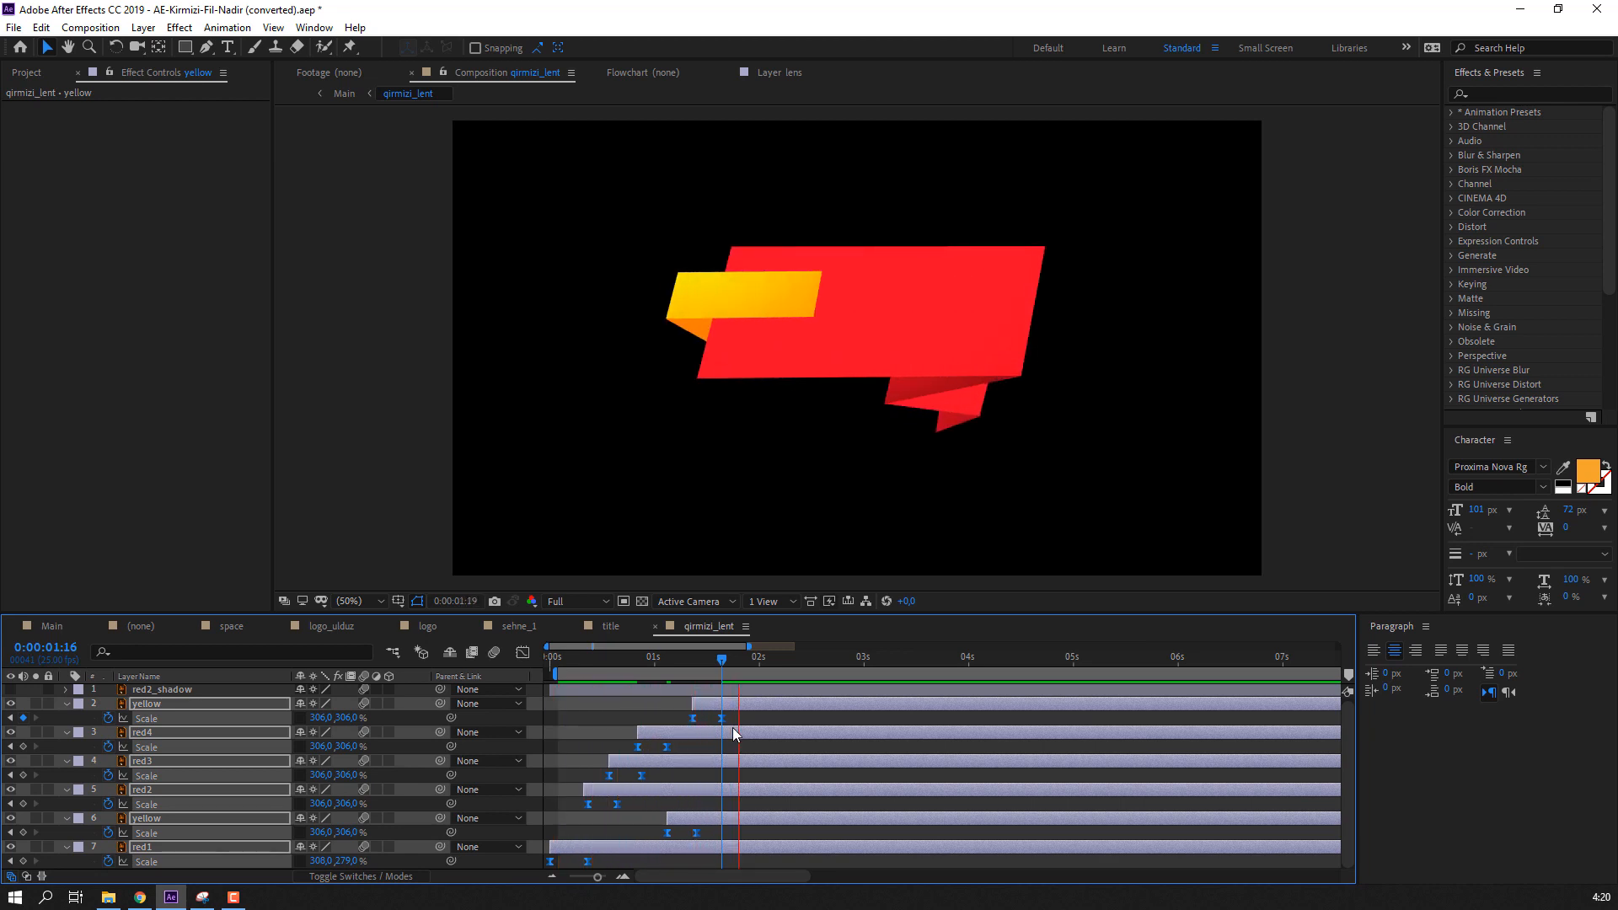
- Collapse the properties of all layers and play back the eased ribbon animation, stopping at 0:00:01:20
left_click(624, 726)
key("ctrl+a")
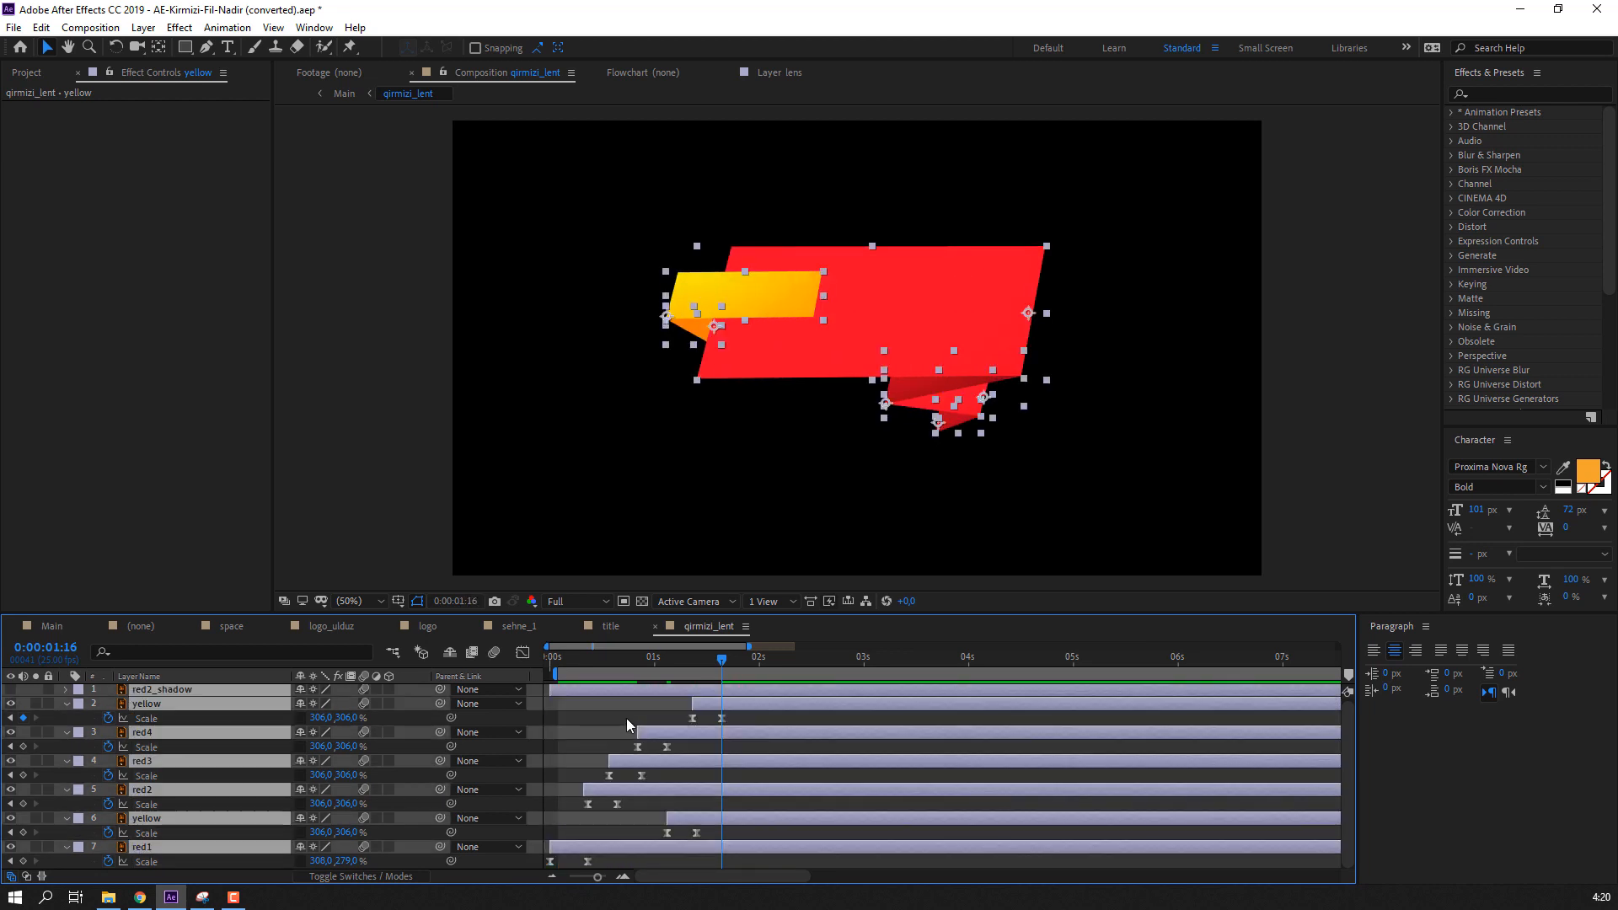
key("u")
left_click(674, 832)
key("space")
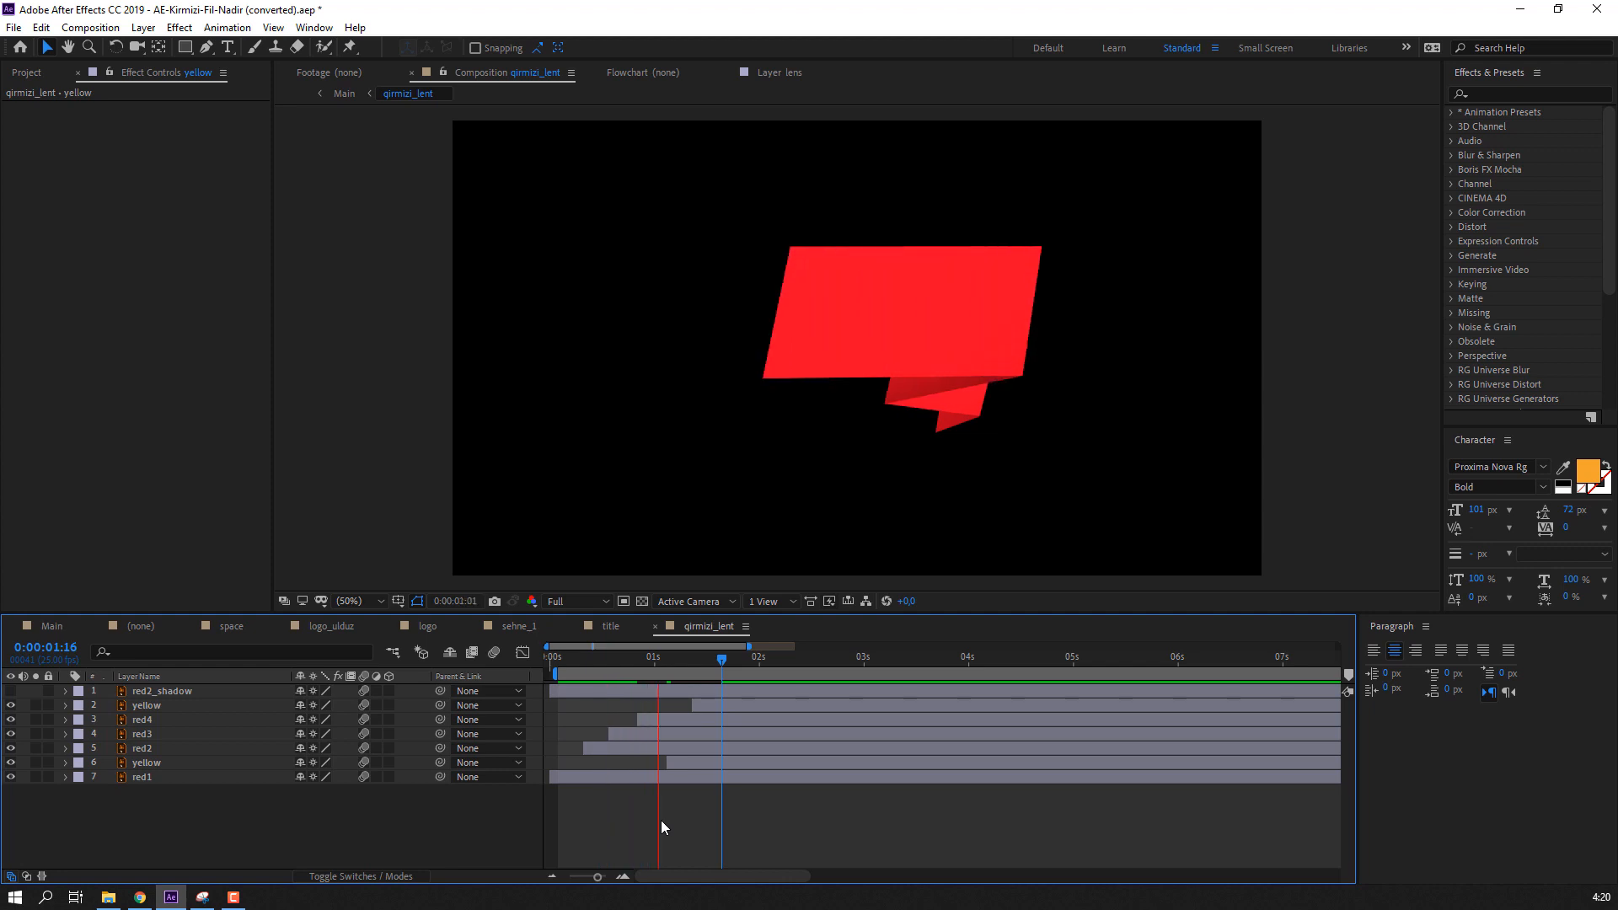
key("space")
left_click(738, 661)
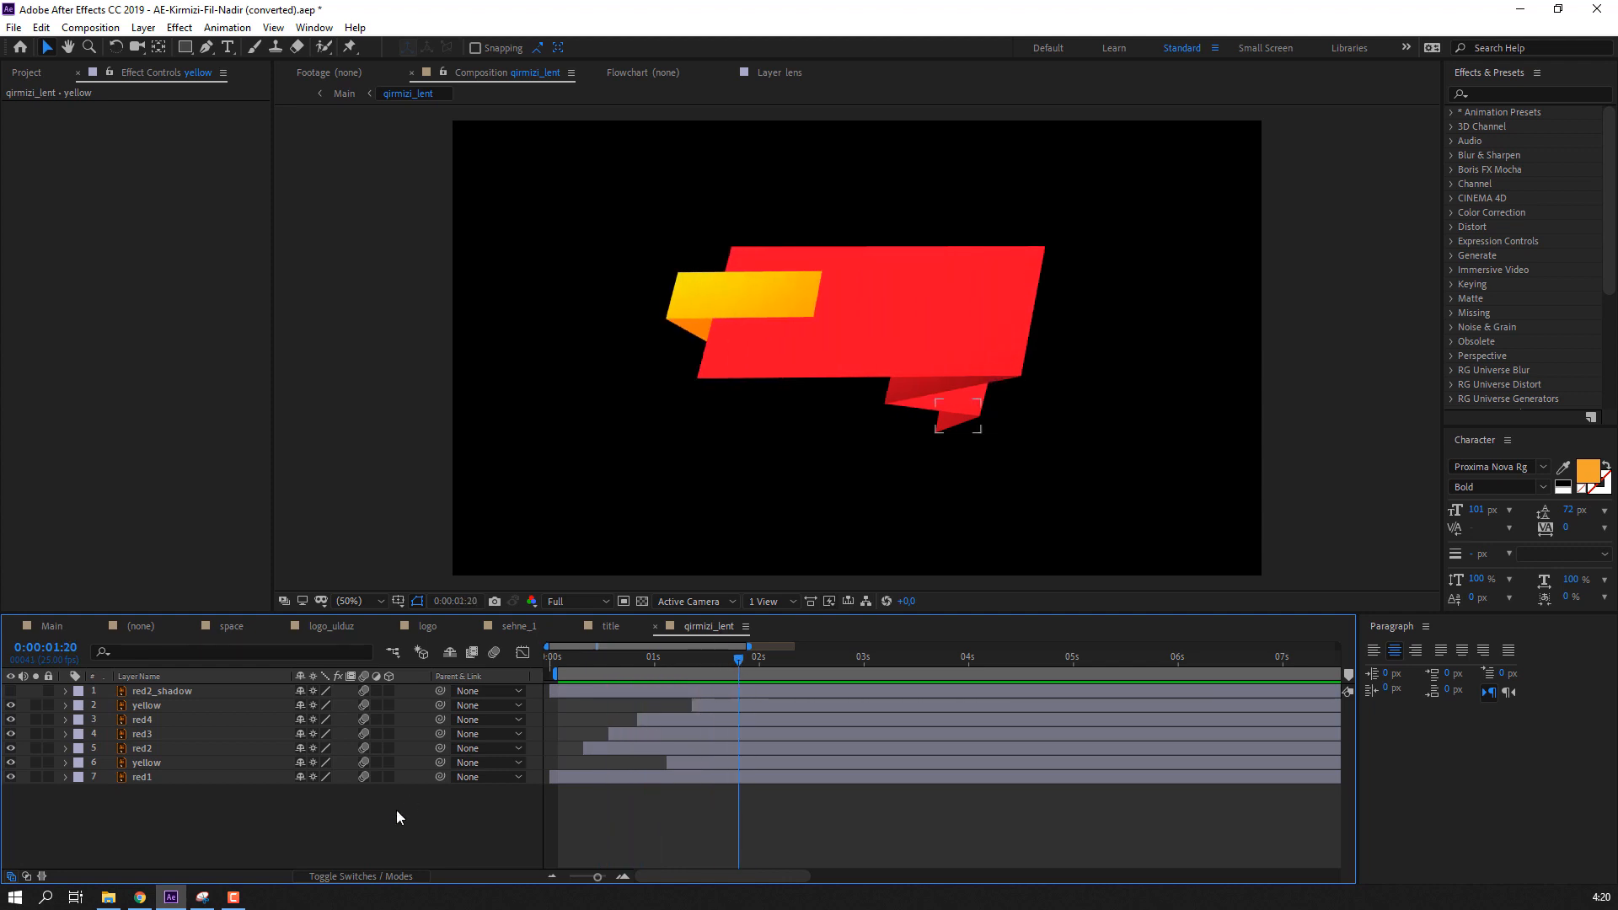
- Write "welcome to home" in white on the red panel, using separate text layers for welcome, to and home
left_click(221, 48)
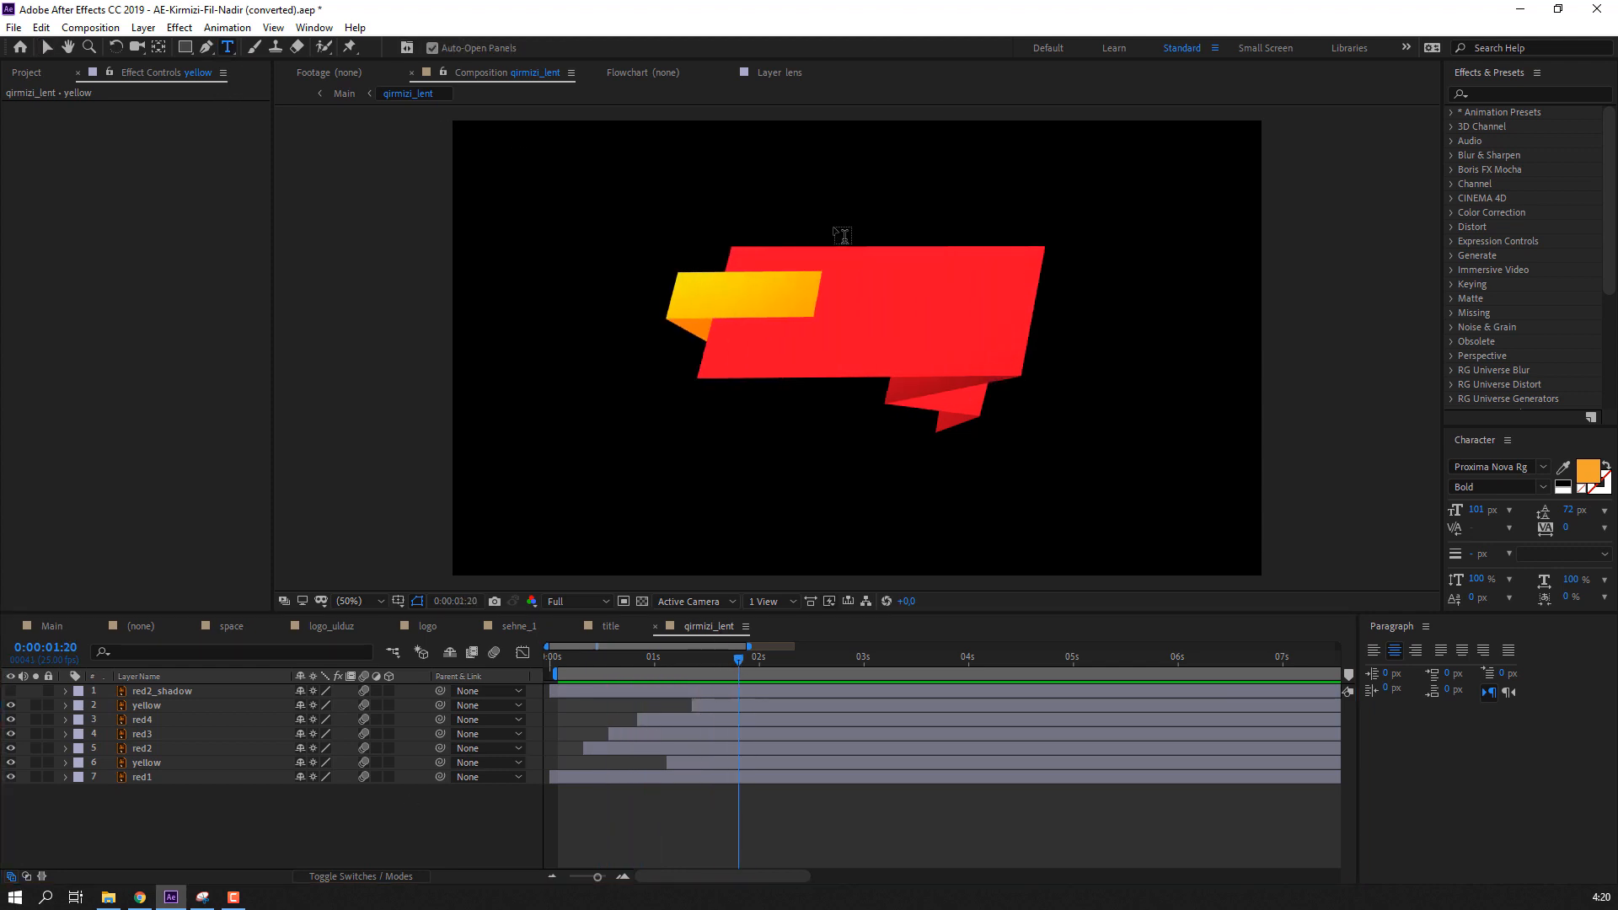
scroll(848, 271, "up", 4)
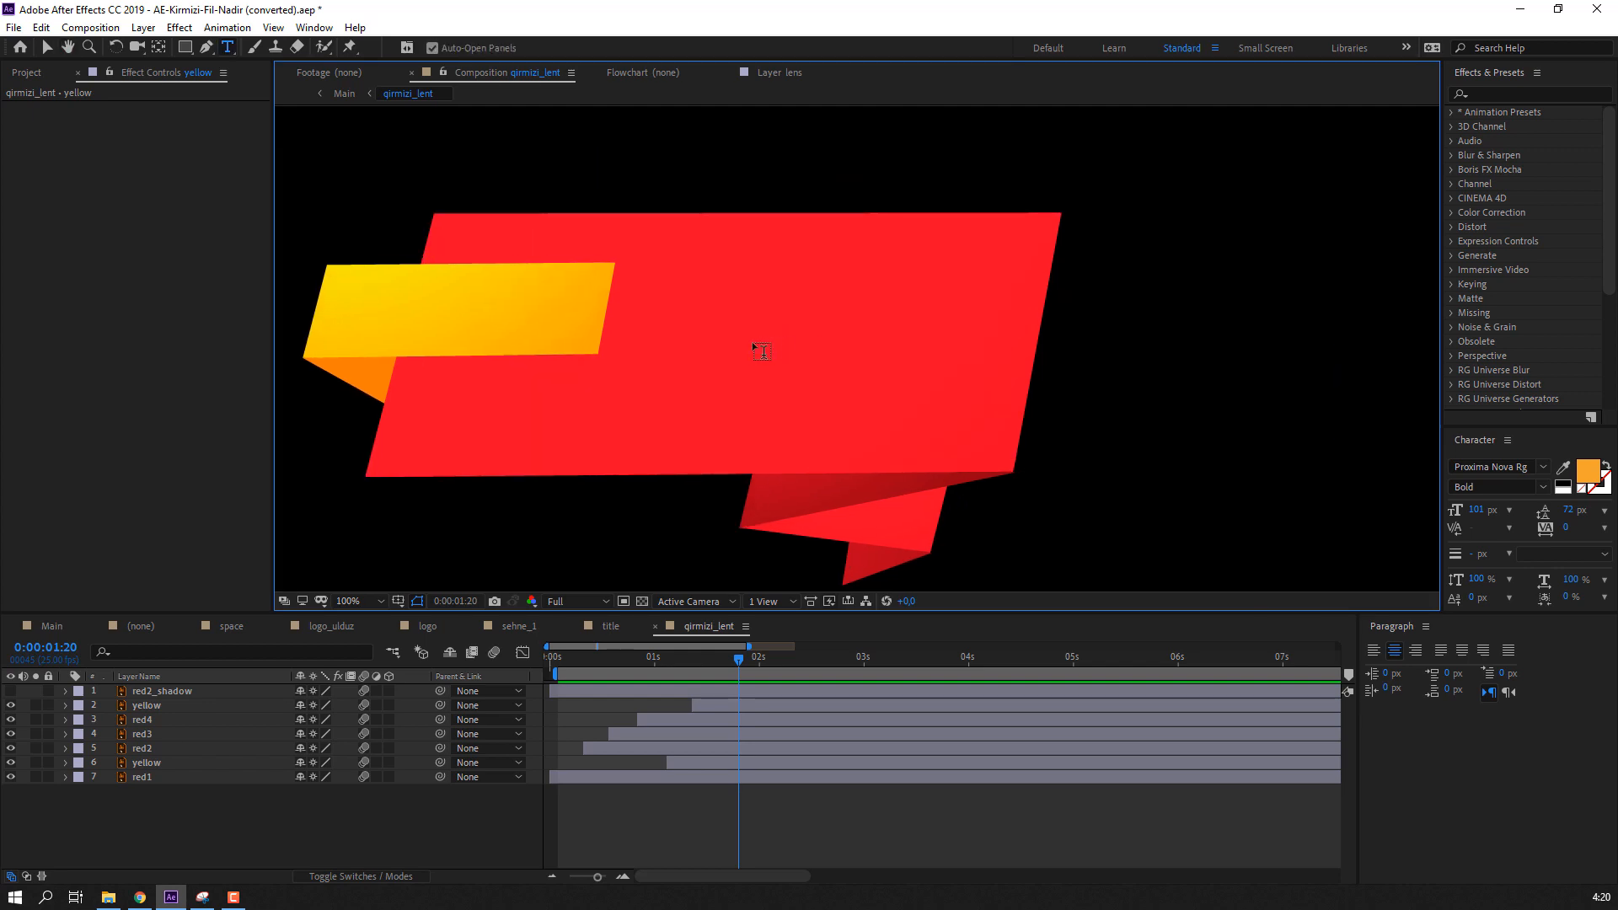
left_click(654, 251)
type("welcome")
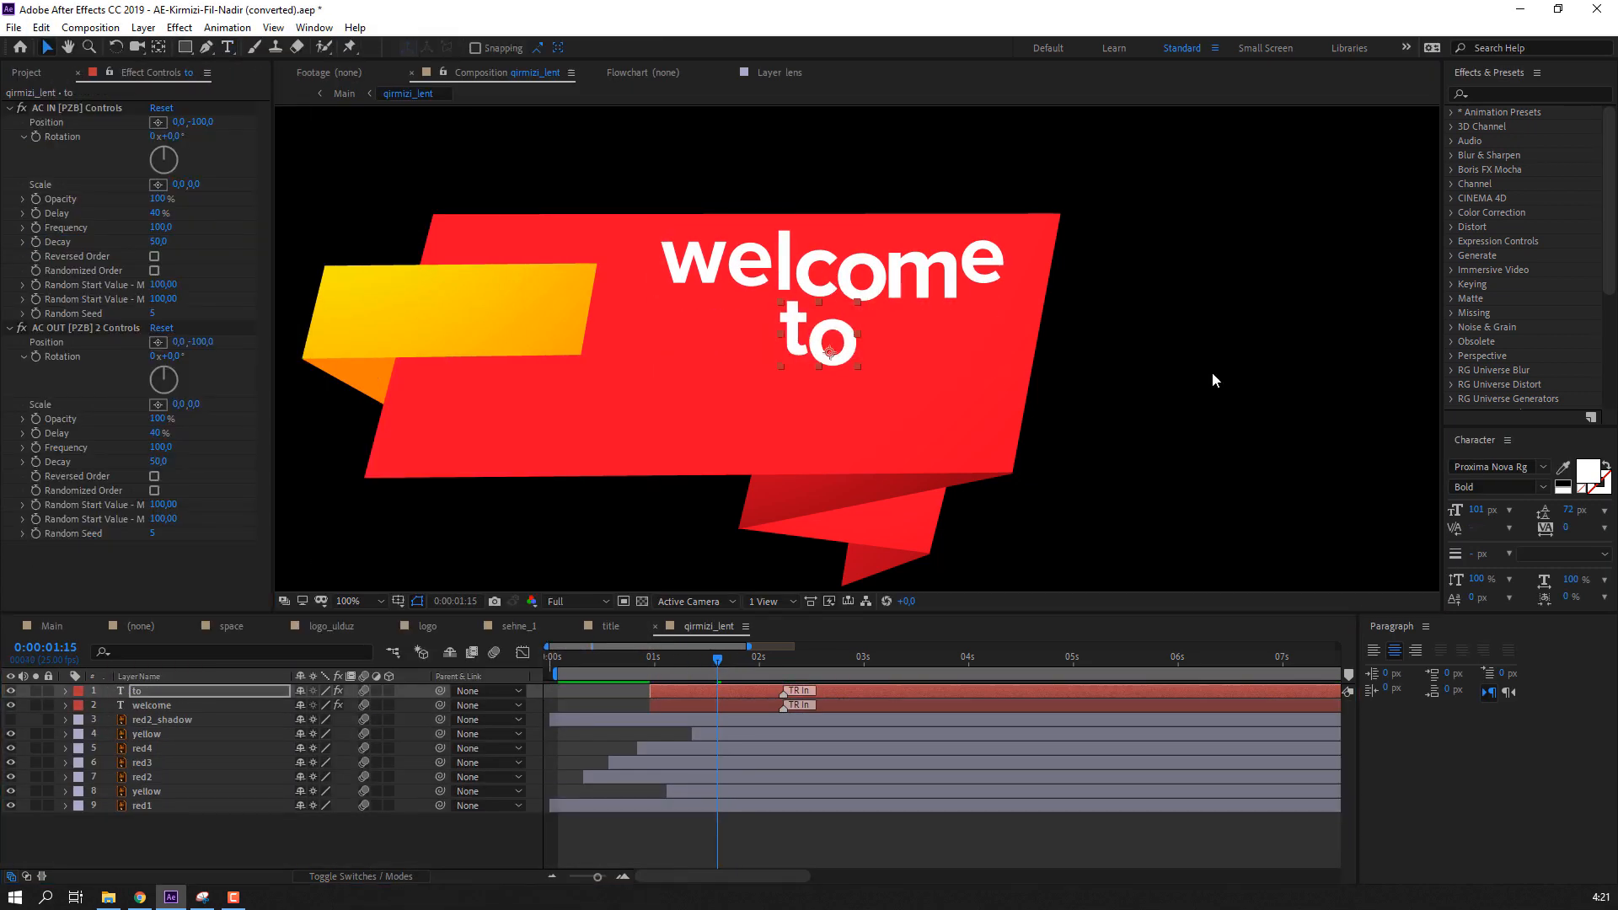
left_click(687, 662)
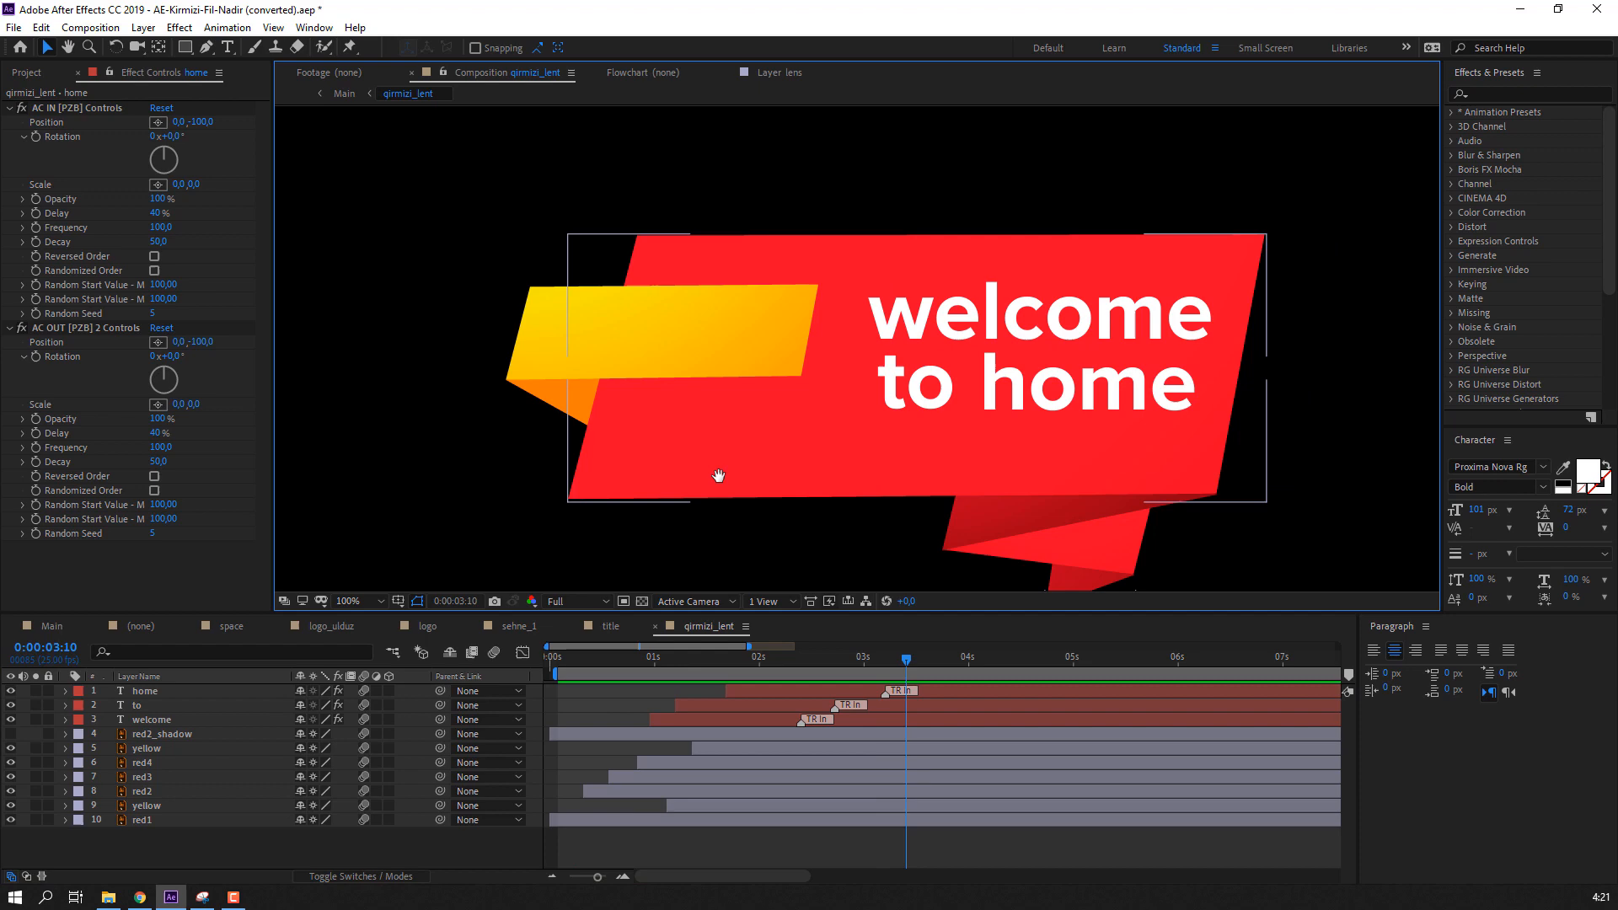
- Duplicate the home text layer onto the yellow band and change its text to "voltage"
left_click(41, 27)
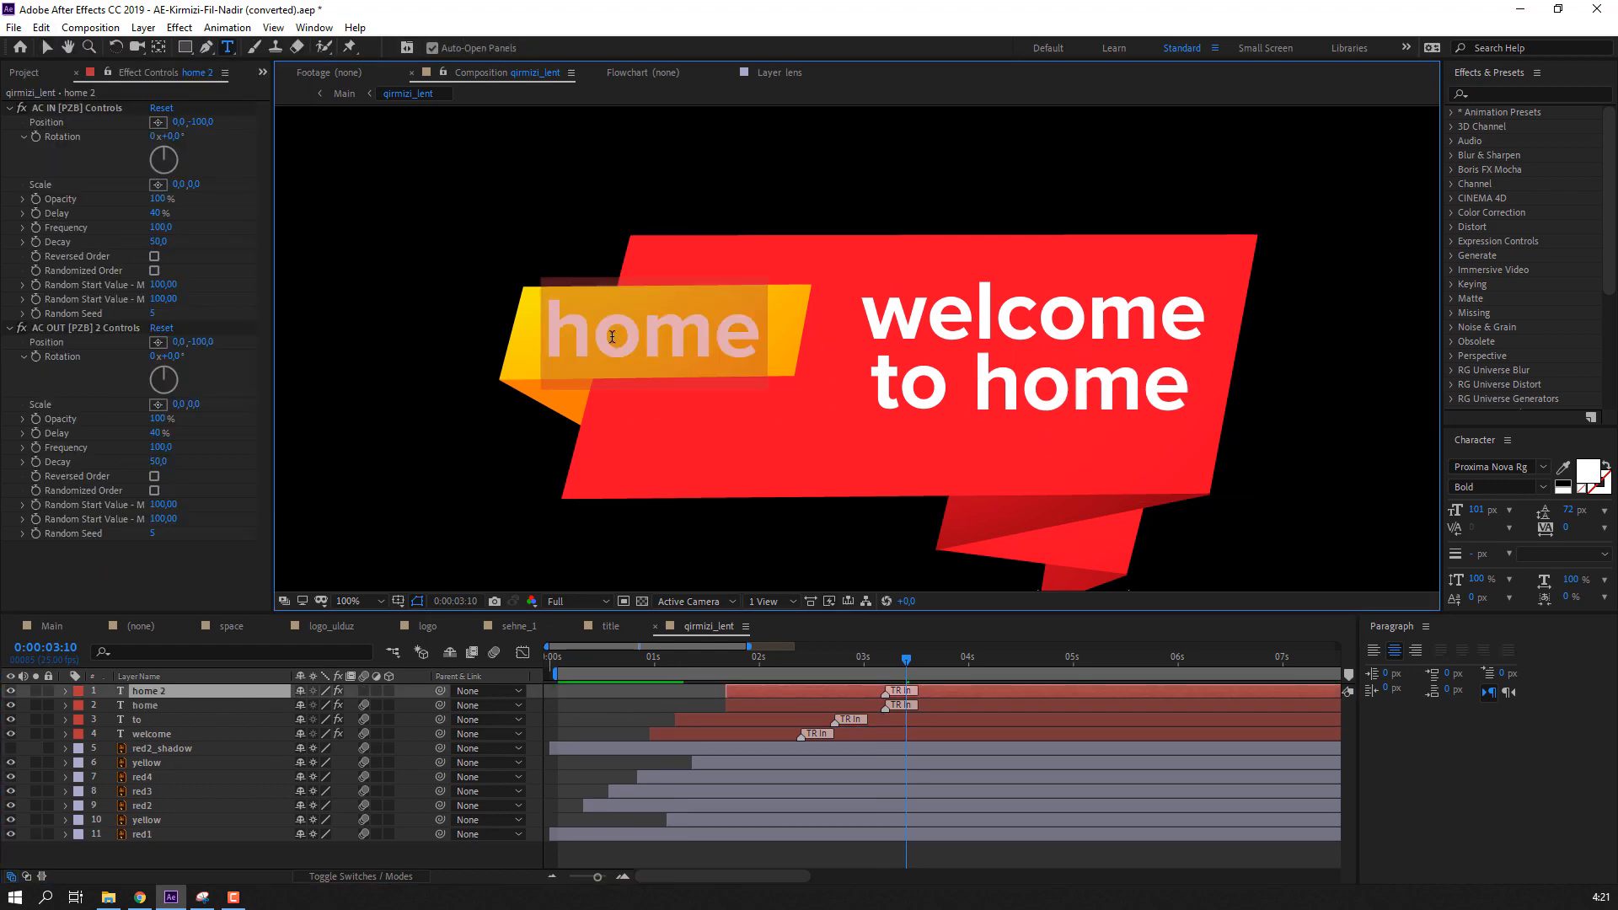
type("voltage")
left_click(762, 660)
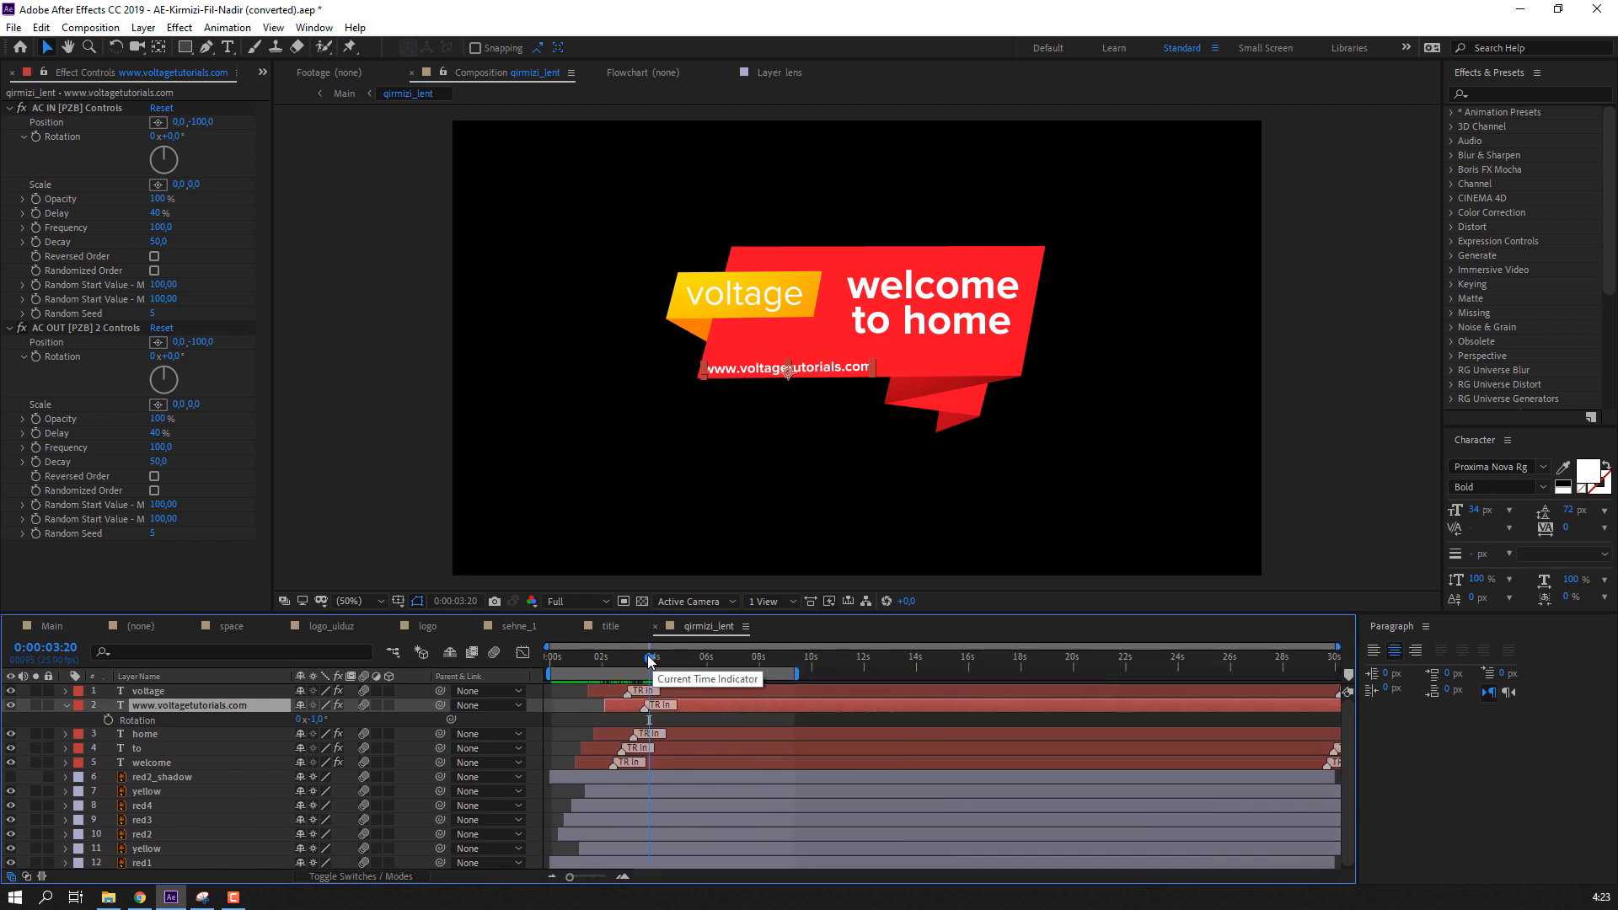
- End the work area at 0:00:04:21 and play back the ribbon with its text
left_click_drag(651, 662, 676, 662)
key("n")
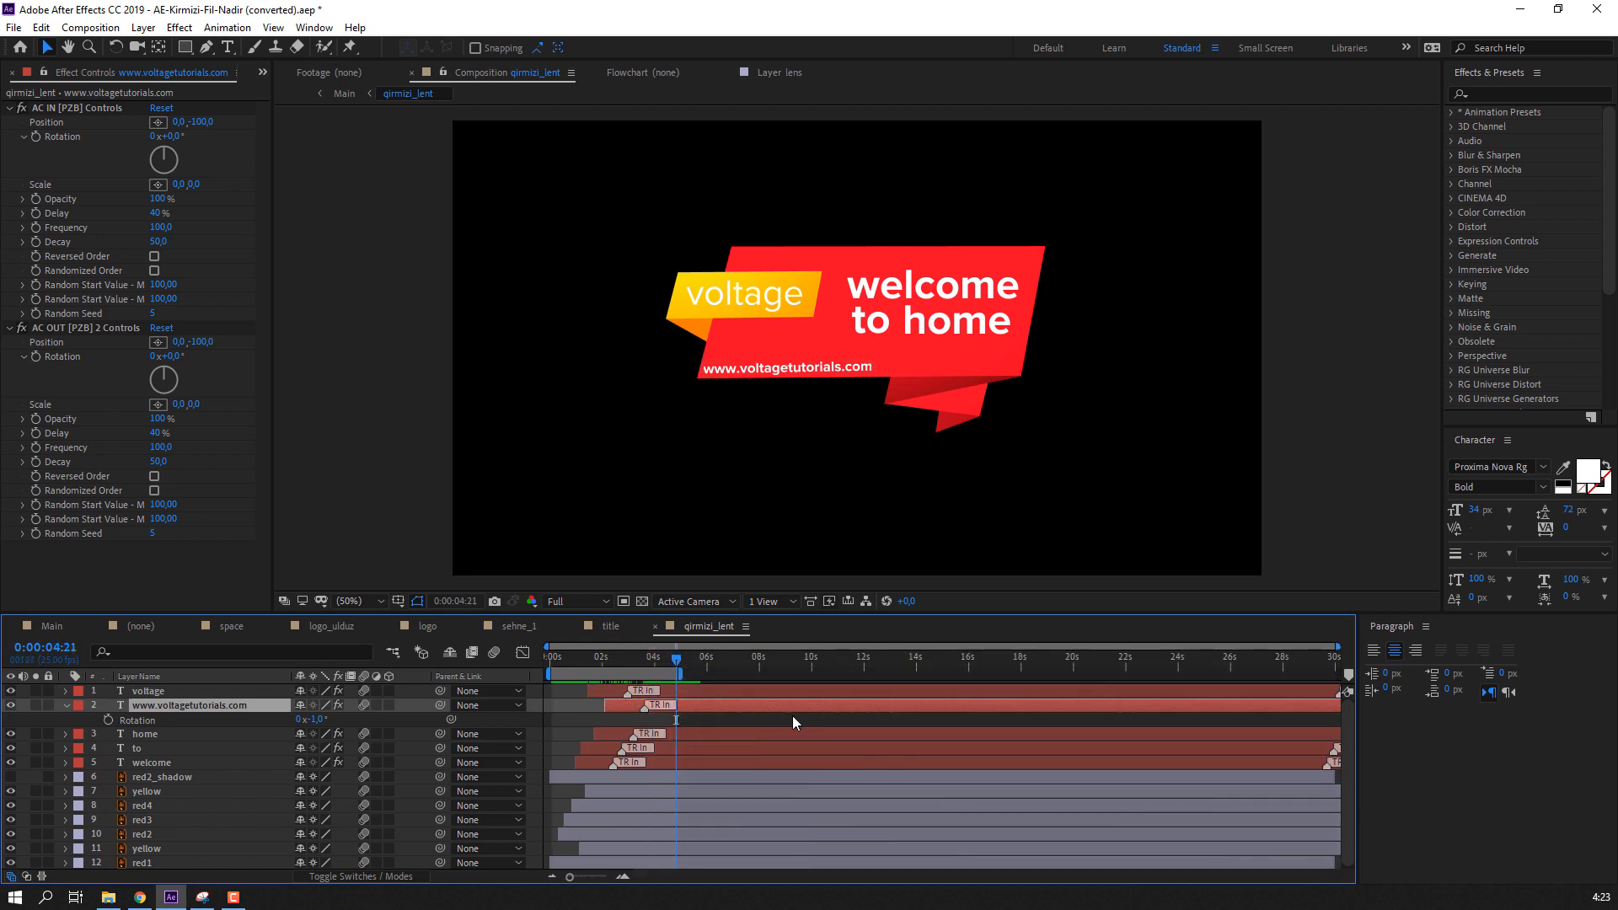
key("space")
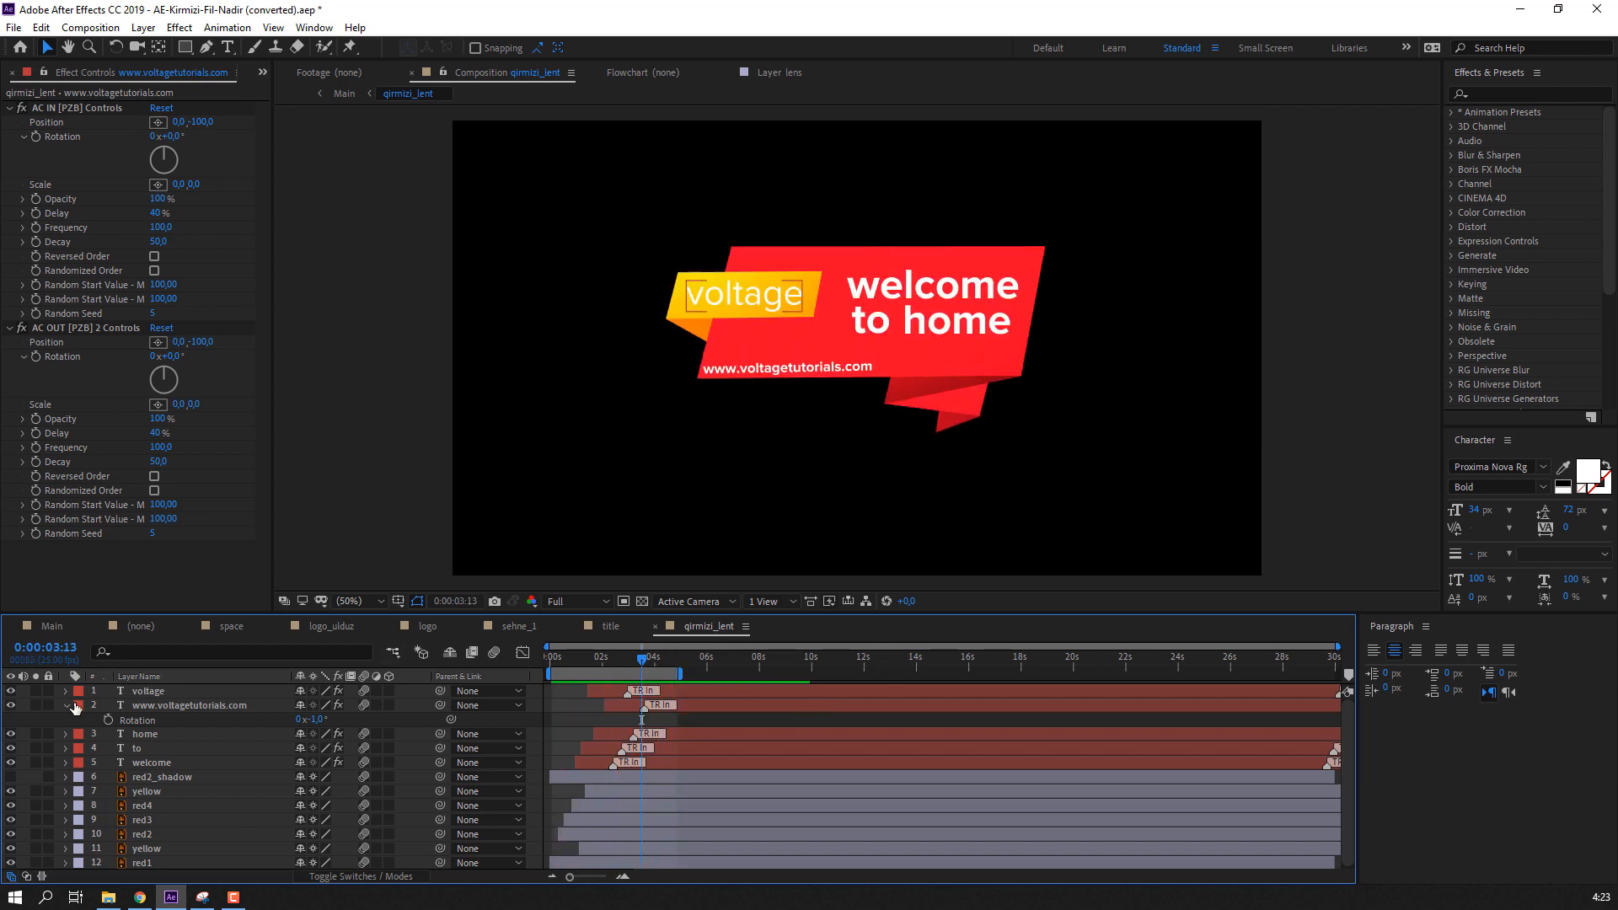
key("space")
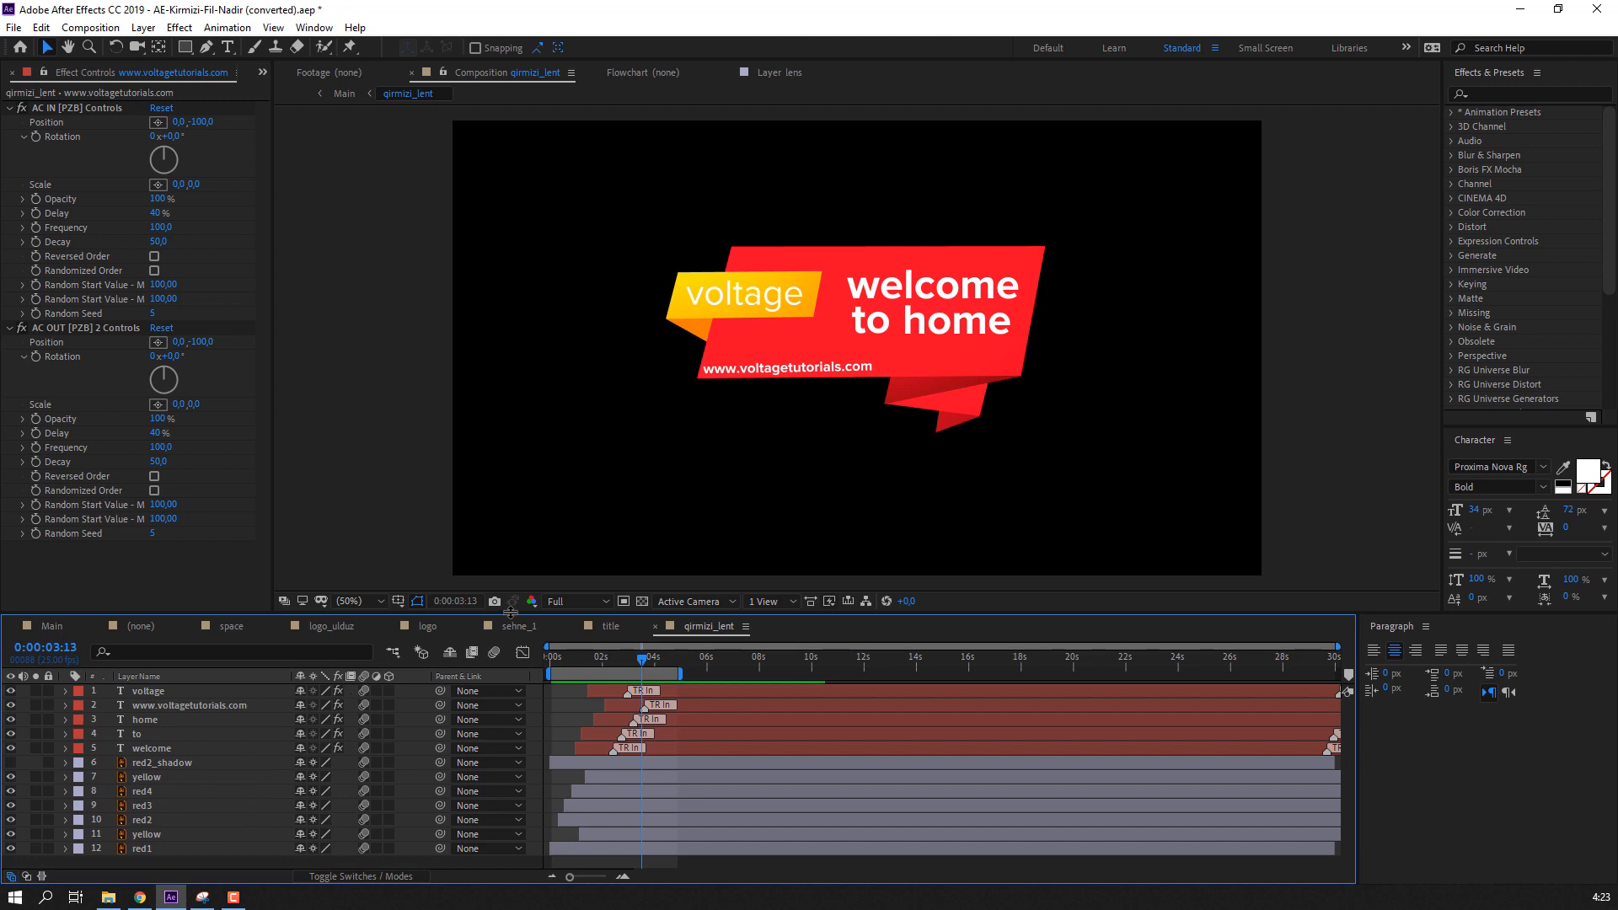
- Create a solid named BG and place it beneath all the other layers in the composition
left_click_drag(511, 612, 511, 476)
right_click(224, 799)
mouse_move(403, 612)
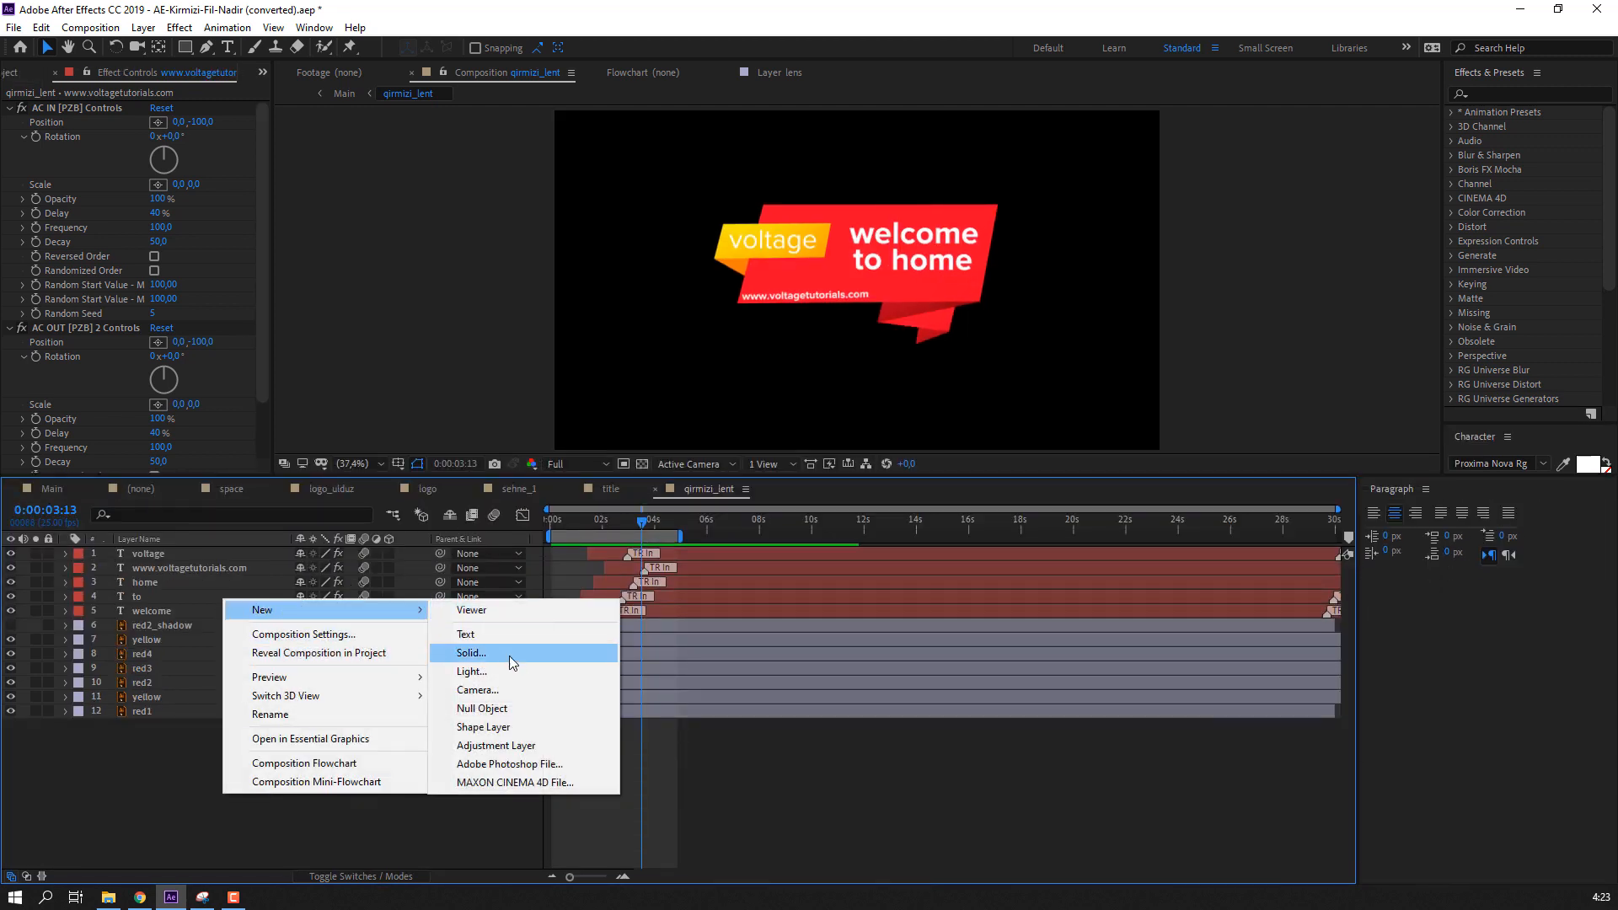
left_click(509, 655)
type("BG")
key("Return")
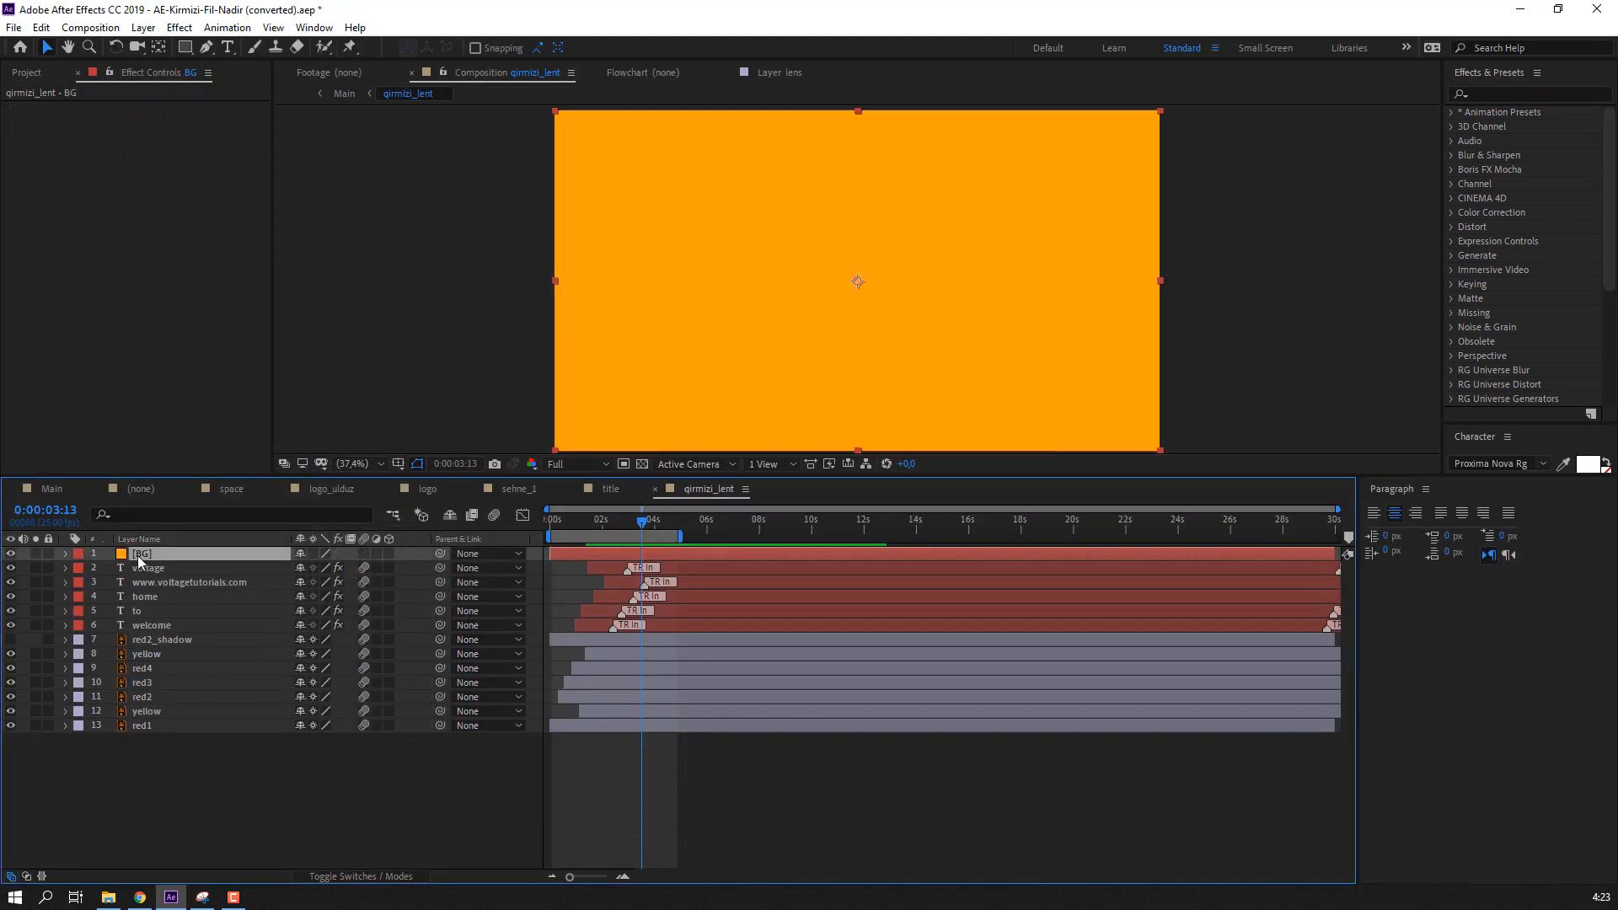
left_click_drag(139, 561, 177, 742)
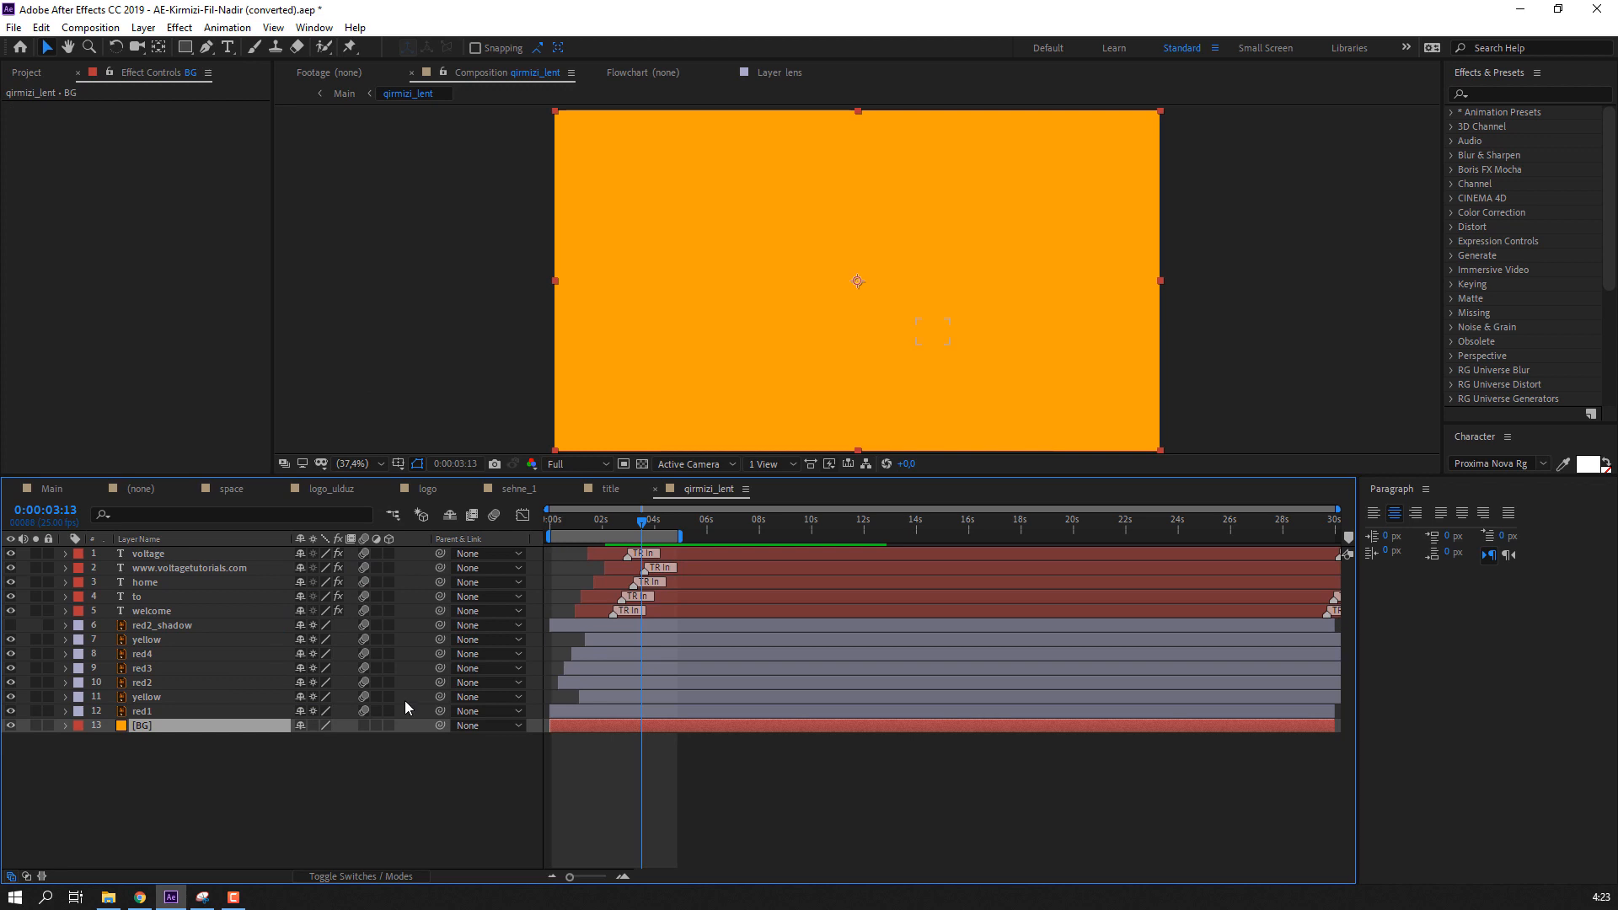
- Search the effects for "gradi" and apply Gradient Ramp to the BG layer
left_click(1491, 91)
type("gradi")
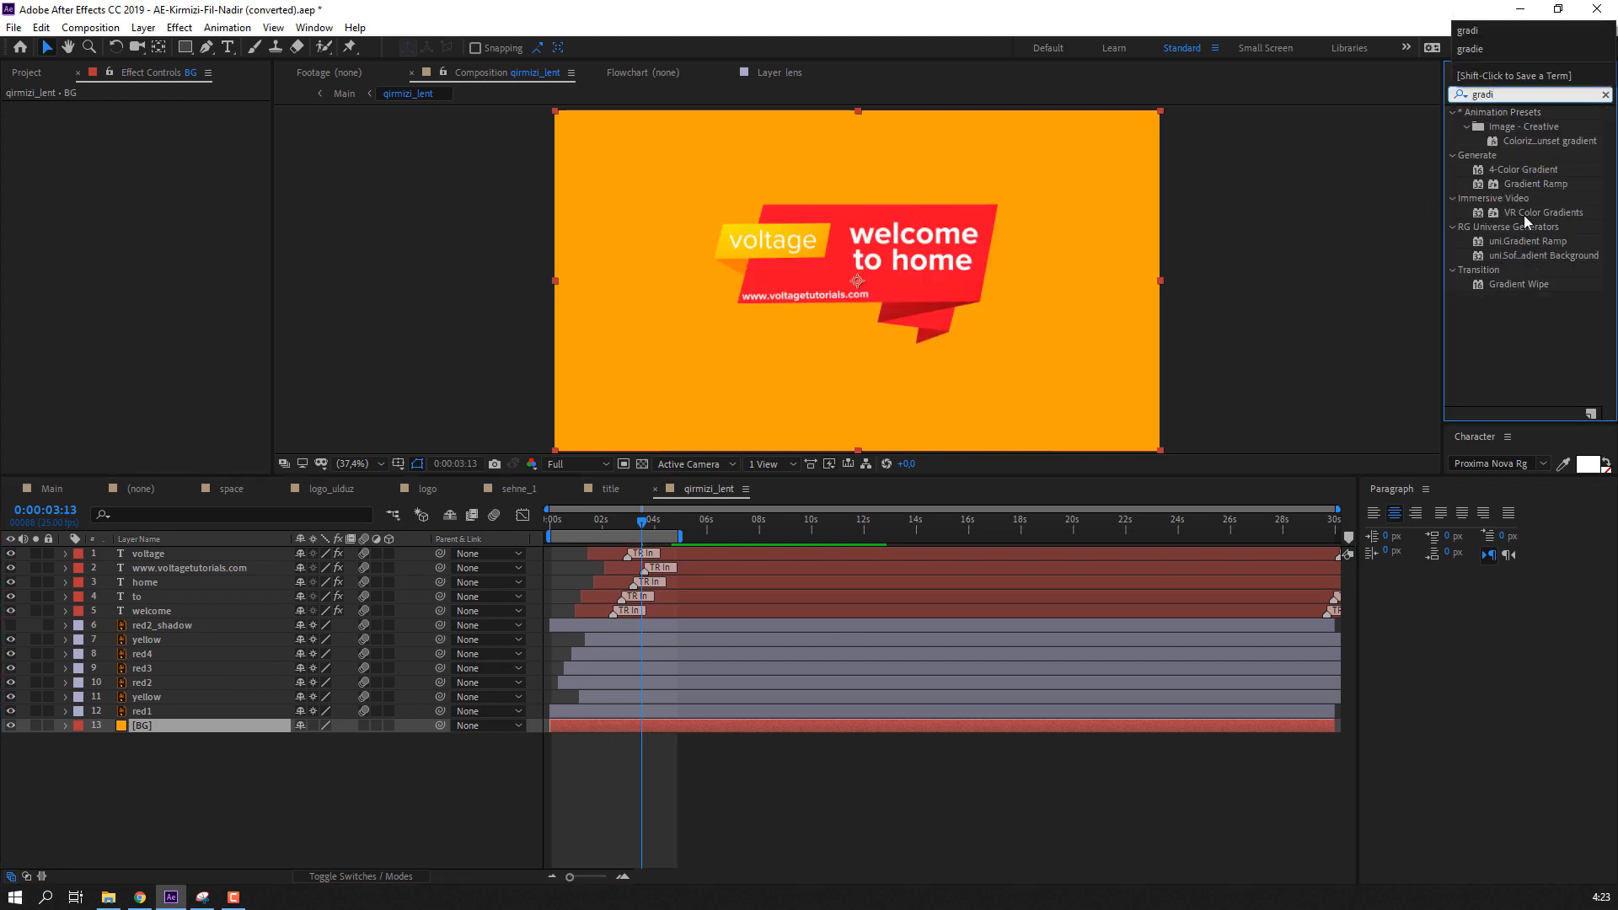
left_click_drag(1553, 193, 168, 730)
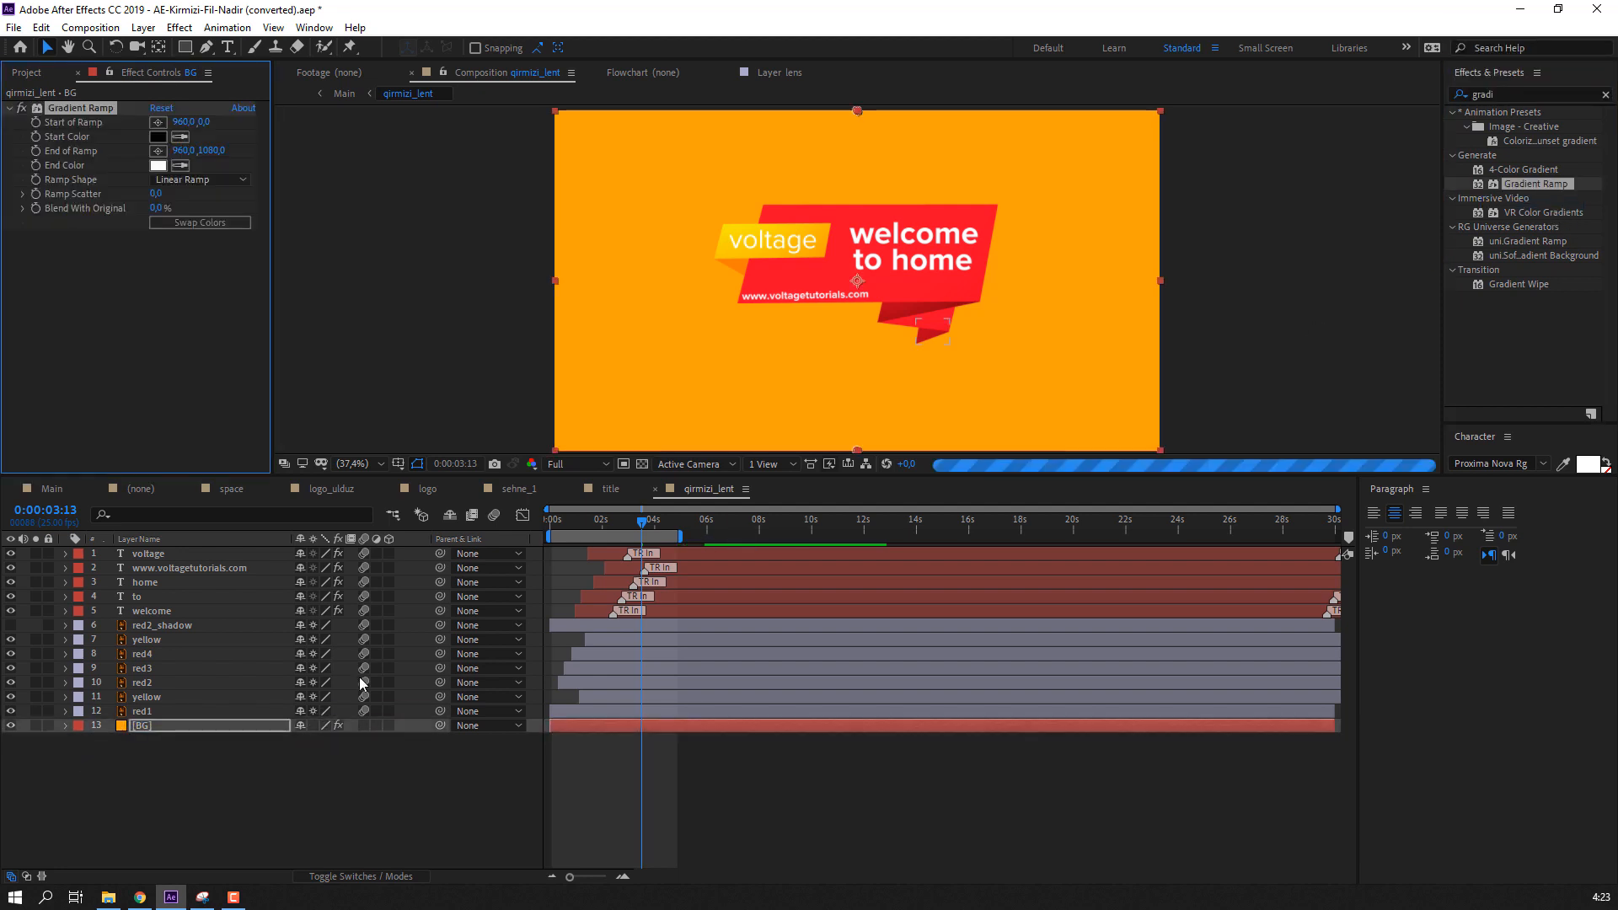
- Set the Gradient Ramp's end color on the BG layer to dark blue
left_click(158, 166)
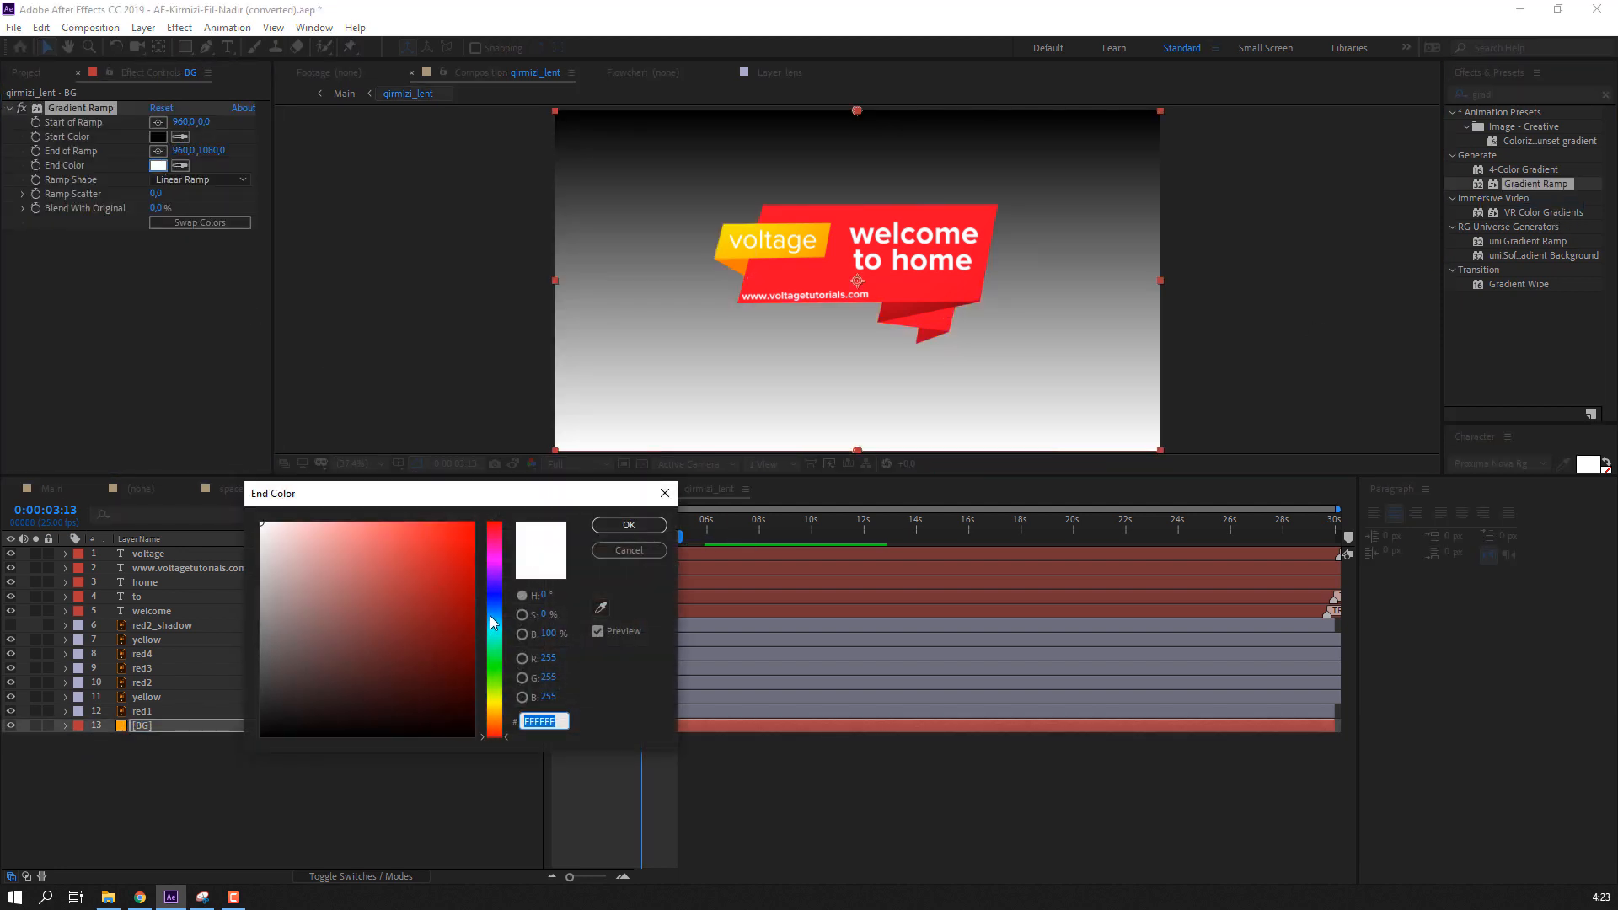
left_click(493, 622)
left_click(462, 668)
left_click(629, 524)
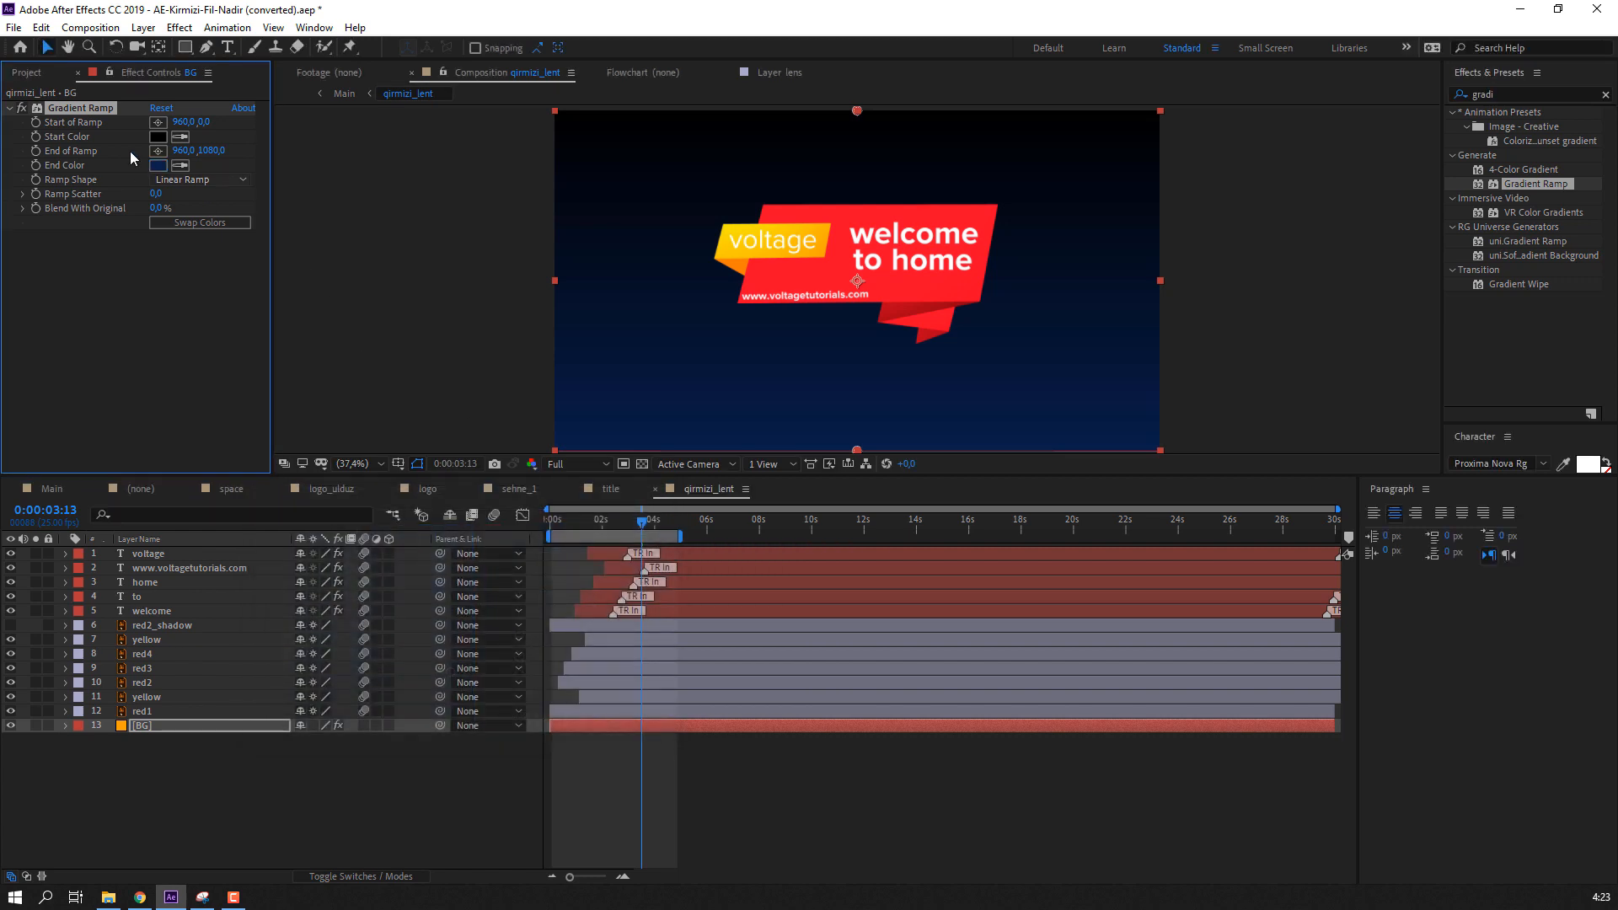
- Set the Gradient Ramp's start color on the BG layer to medium blue 3A53B1
left_click(158, 138)
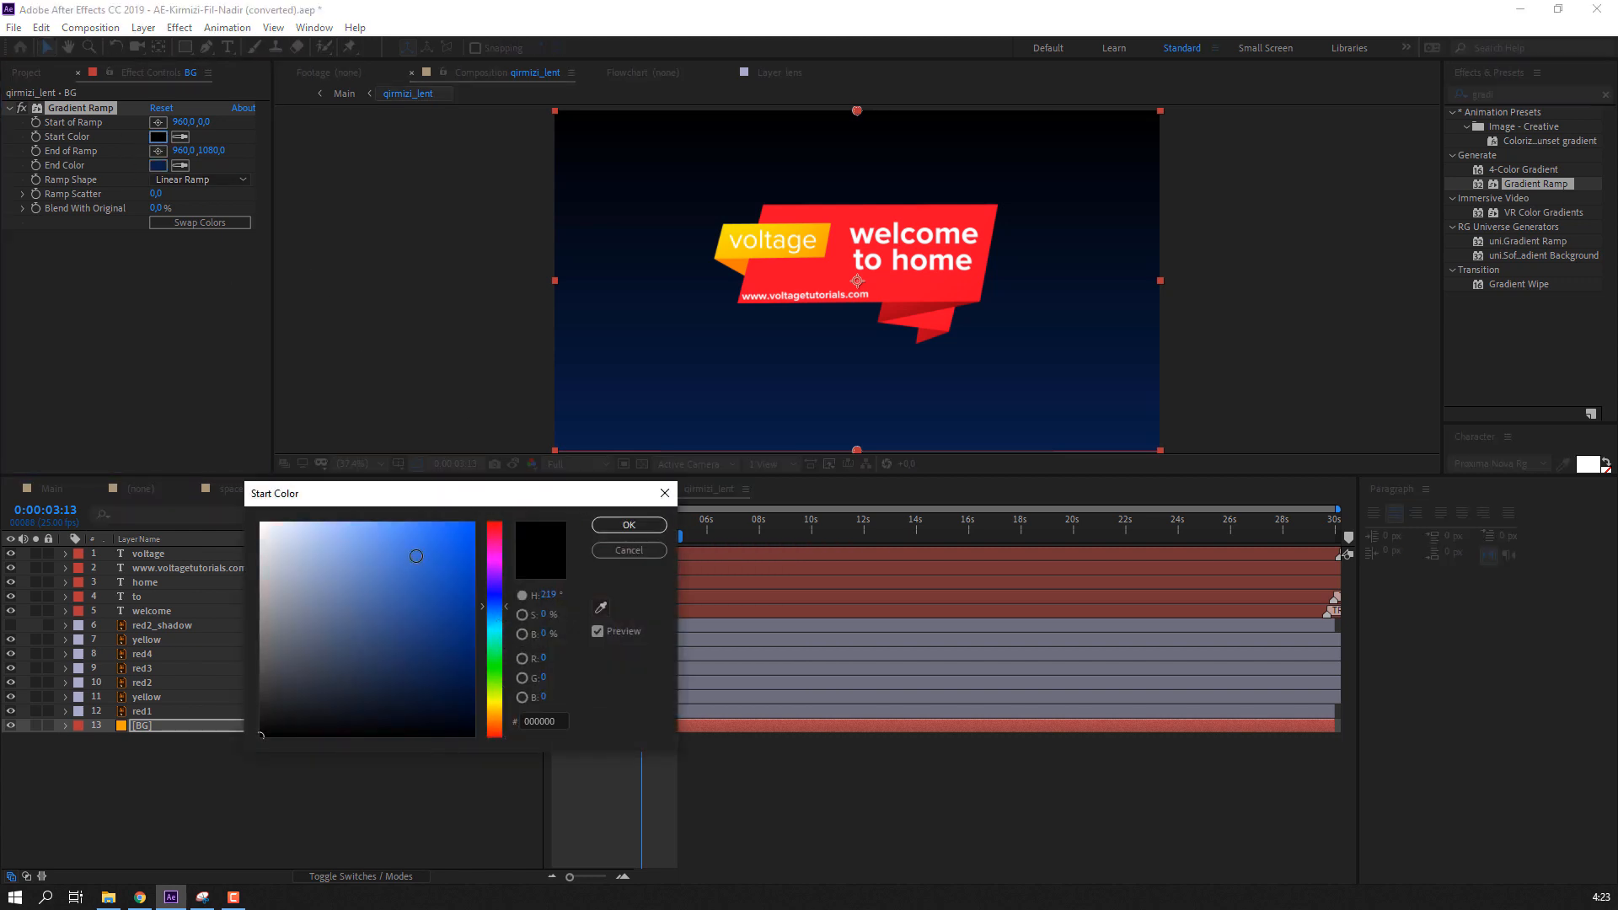
left_click(416, 556)
left_click_drag(499, 605, 499, 601)
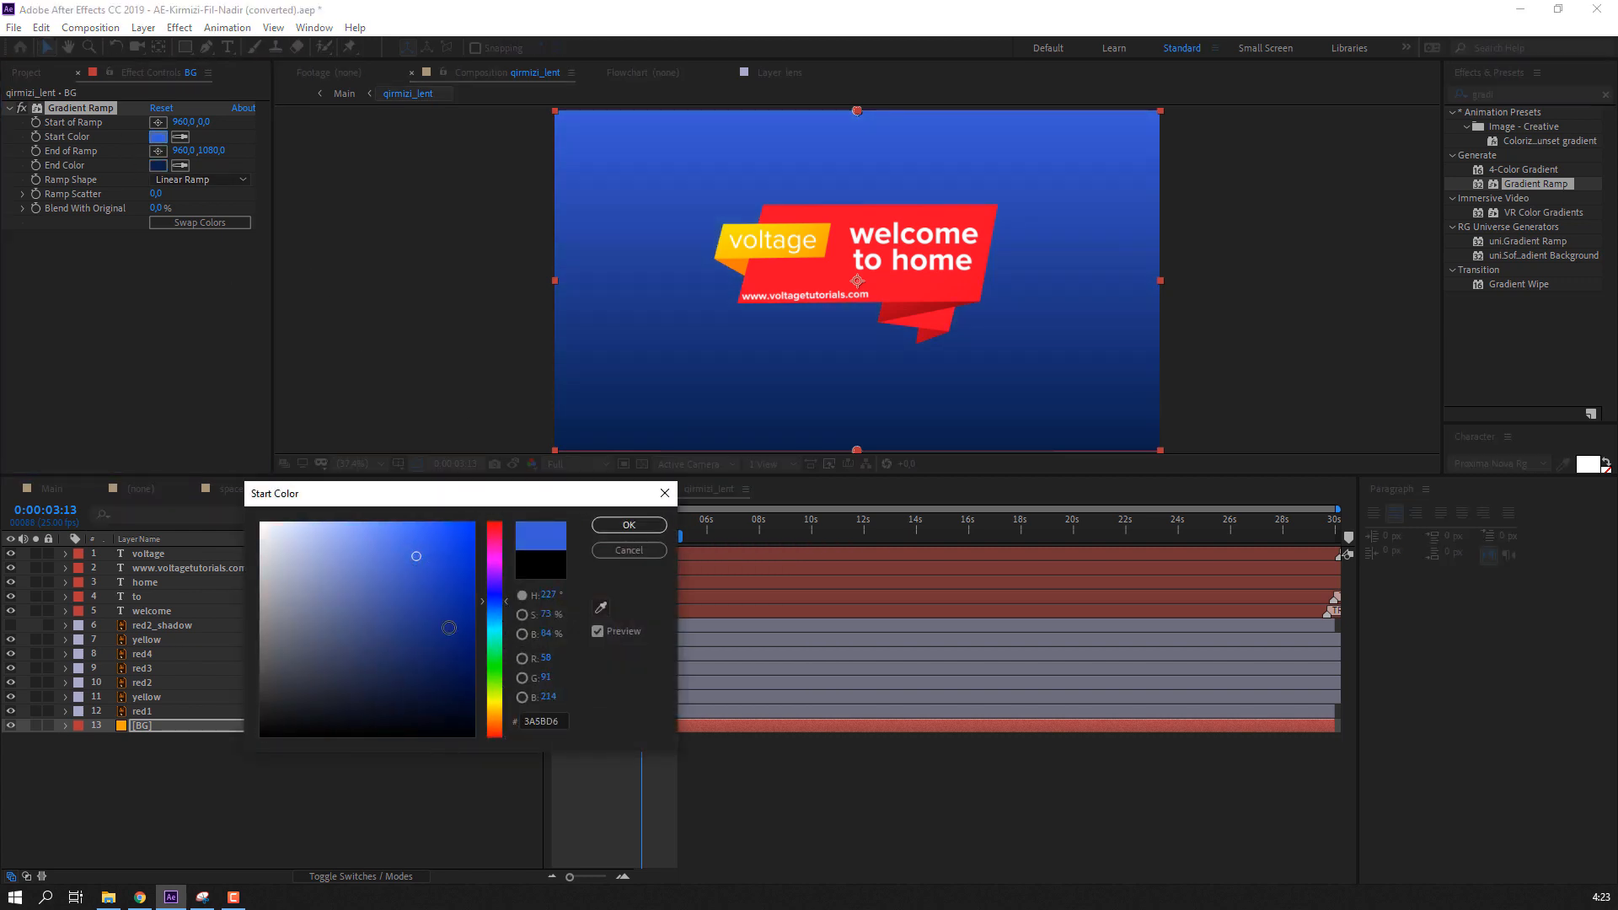
mouse_move(377, 671)
left_mouse_down()
mouse_move(354, 622)
mouse_move(410, 612)
mouse_move(384, 588)
left_mouse_up()
left_click_drag(267, 528, 240, 510)
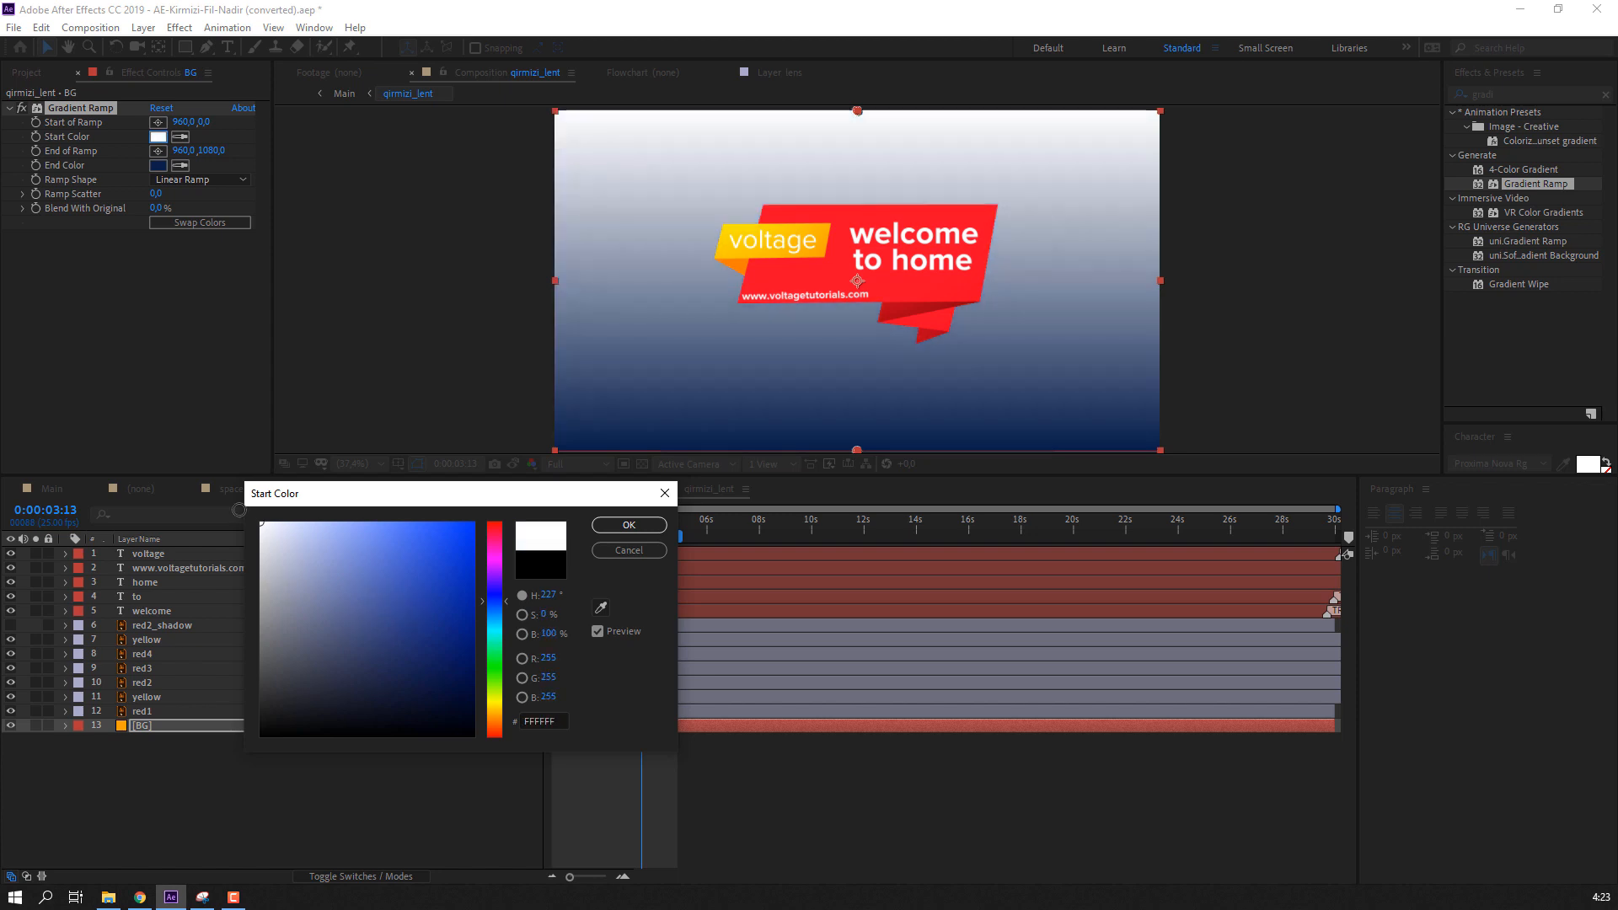
mouse_move(402, 590)
left_mouse_down()
mouse_move(470, 625)
mouse_move(405, 587)
left_mouse_up()
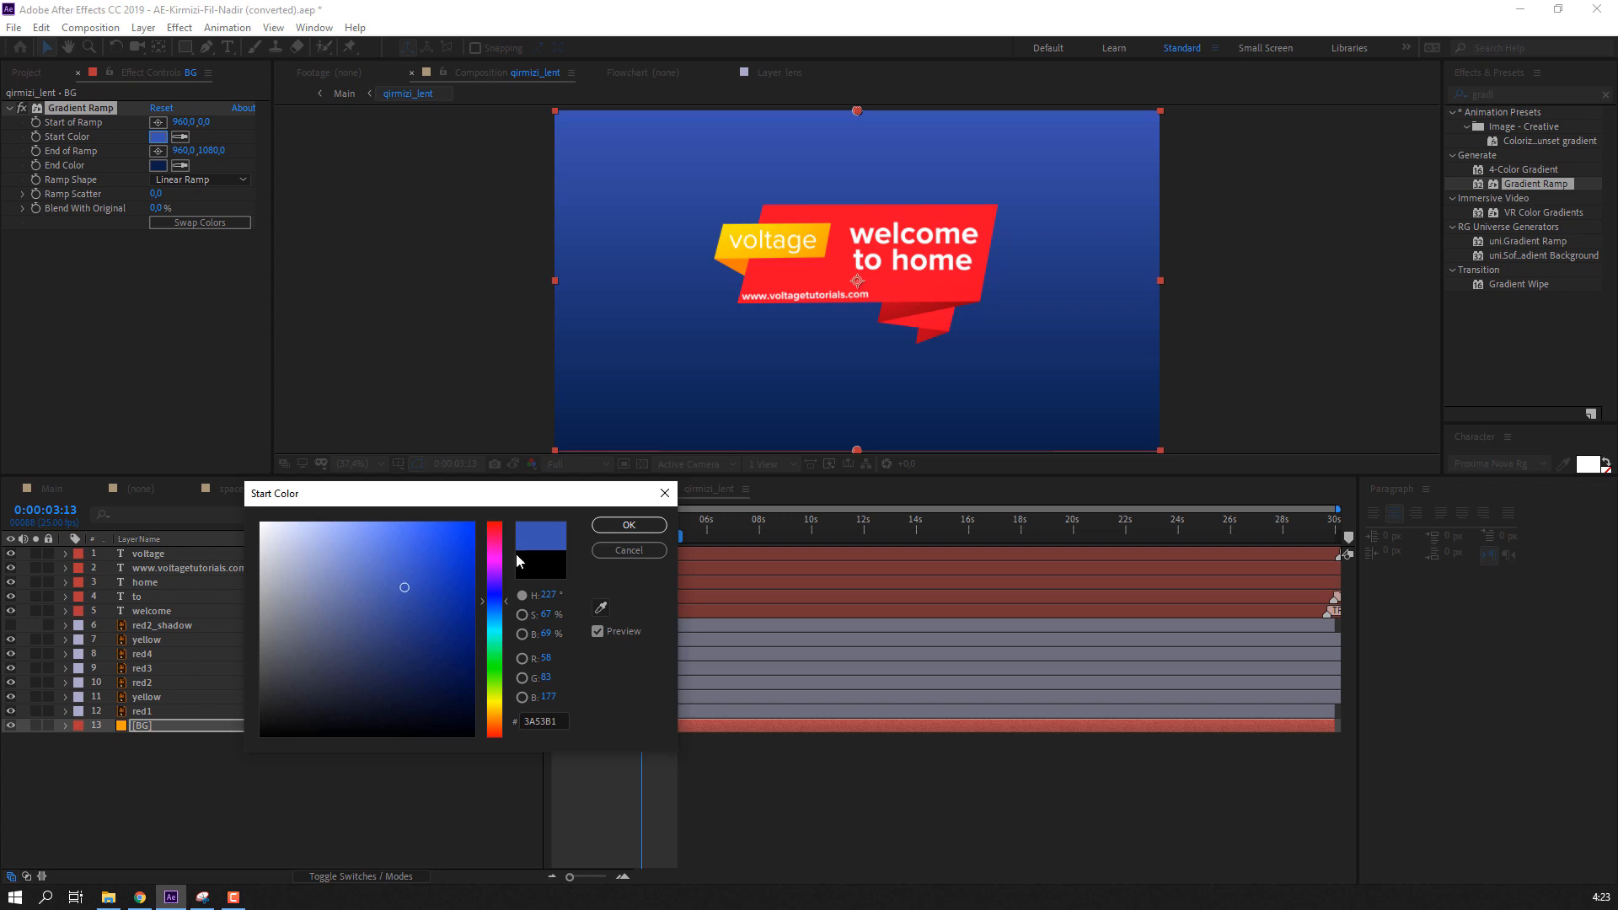
left_click(629, 525)
- Make the gradient a Radial Ramp, starting near the frame's center at about 972, 528 and ending below the frame at about 996, 1518
left_click(200, 179)
left_click(192, 221)
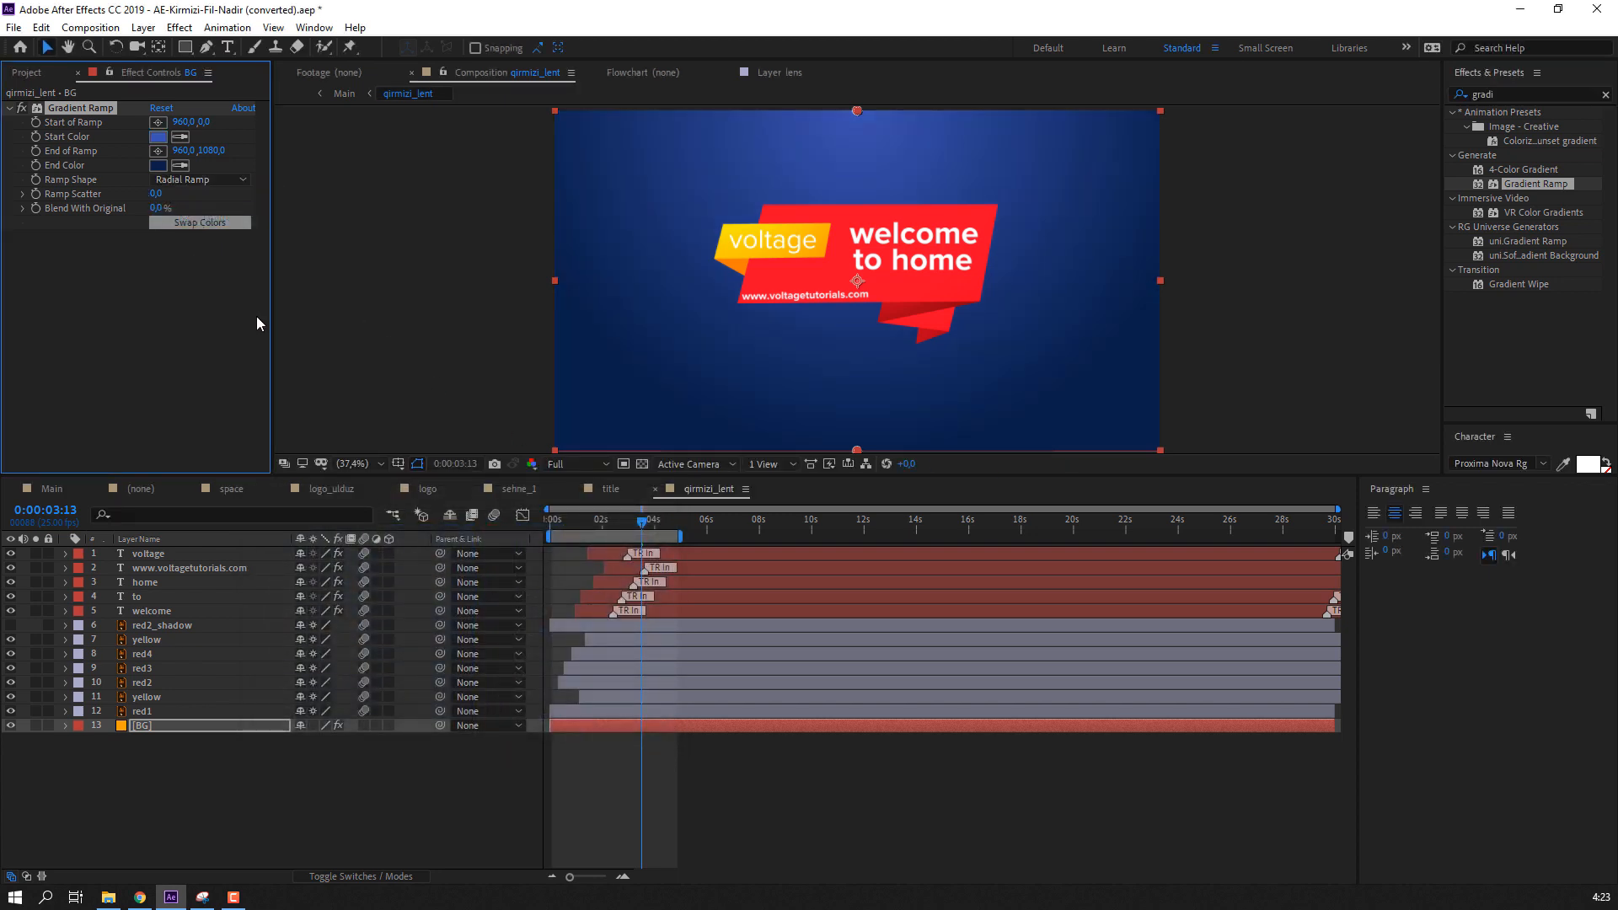
scroll(811, 270, "down", 1)
scroll(889, 415, "down", 2)
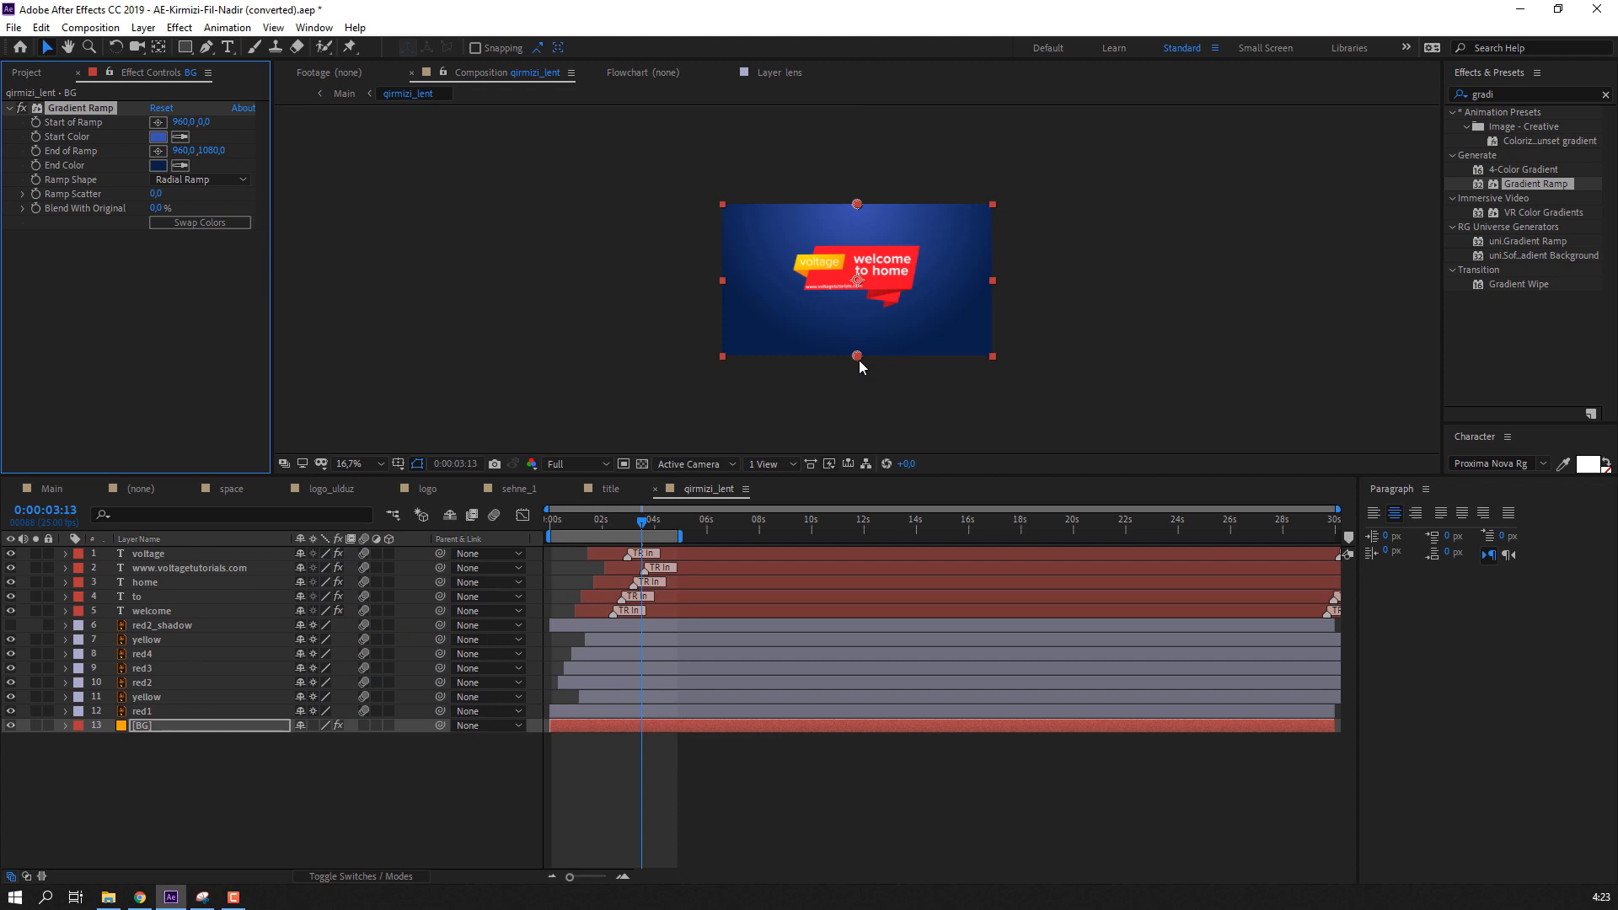
left_click_drag(858, 361, 862, 453)
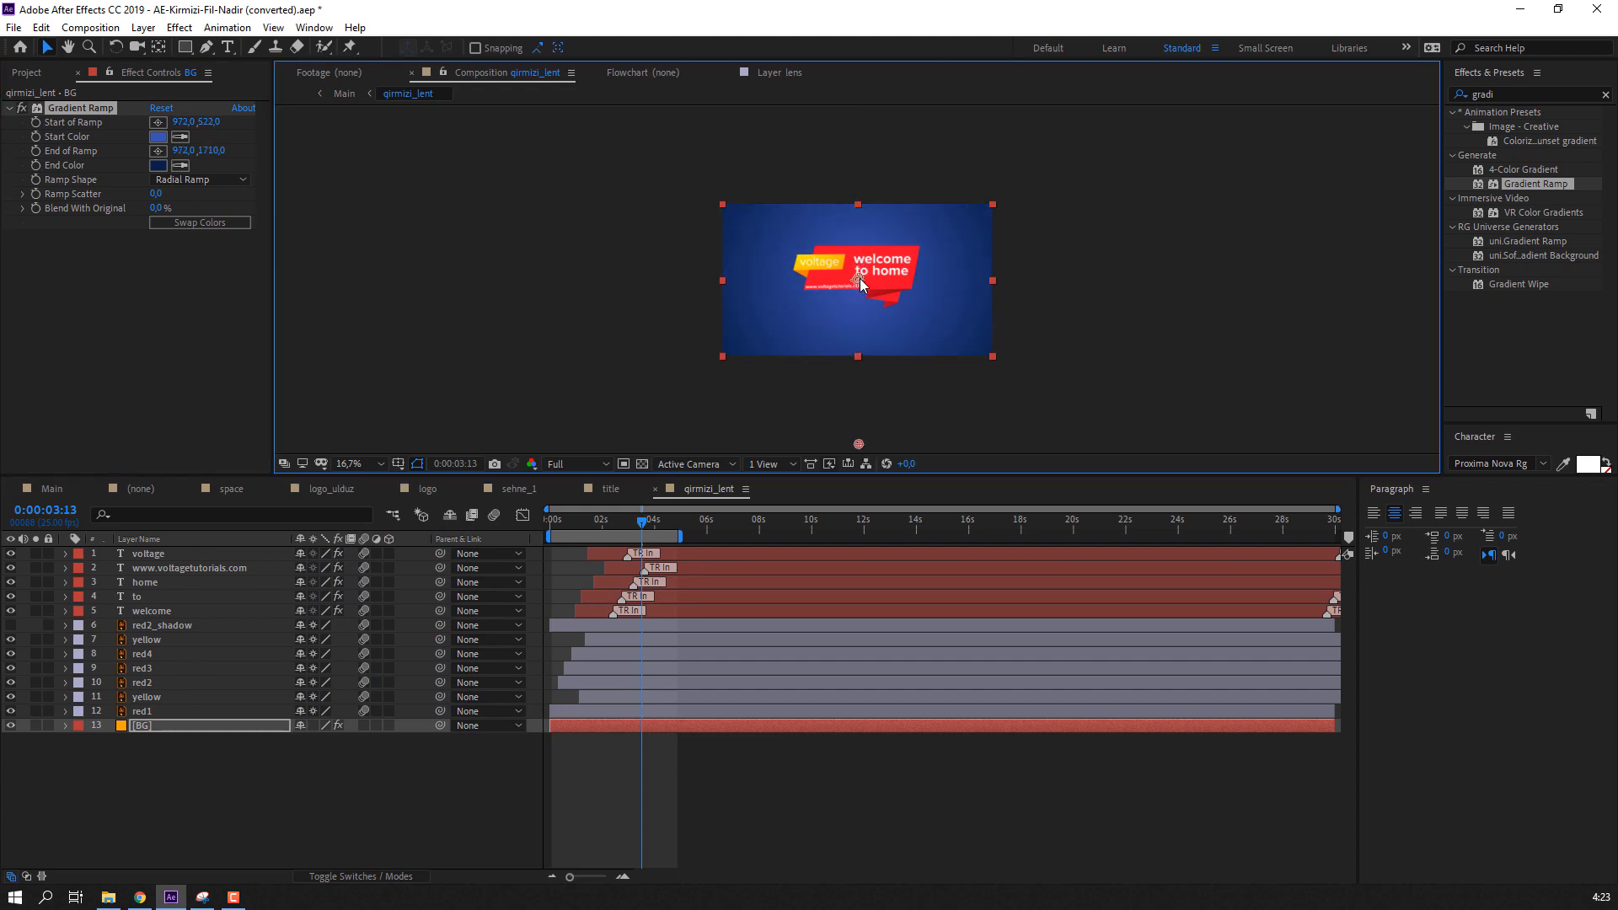
left_click_drag(862, 453, 860, 412)
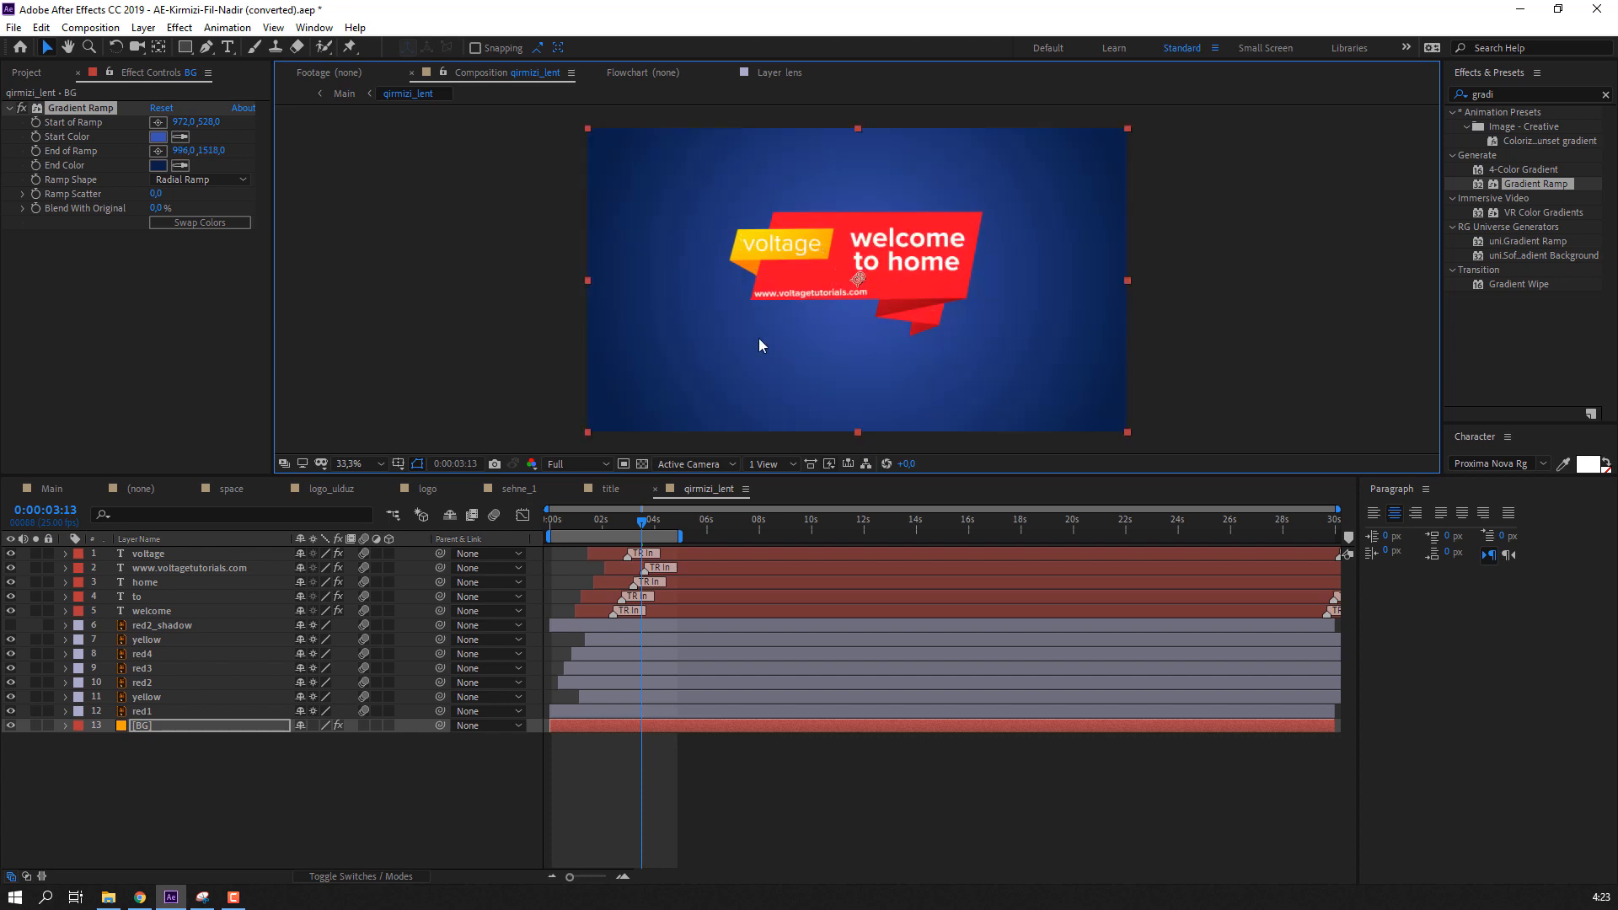
- Set the Gradient Ramp's Ramp Scatter to 100 and fit the whole composition in the viewer
key("slash")
left_click(156, 194)
type("100")
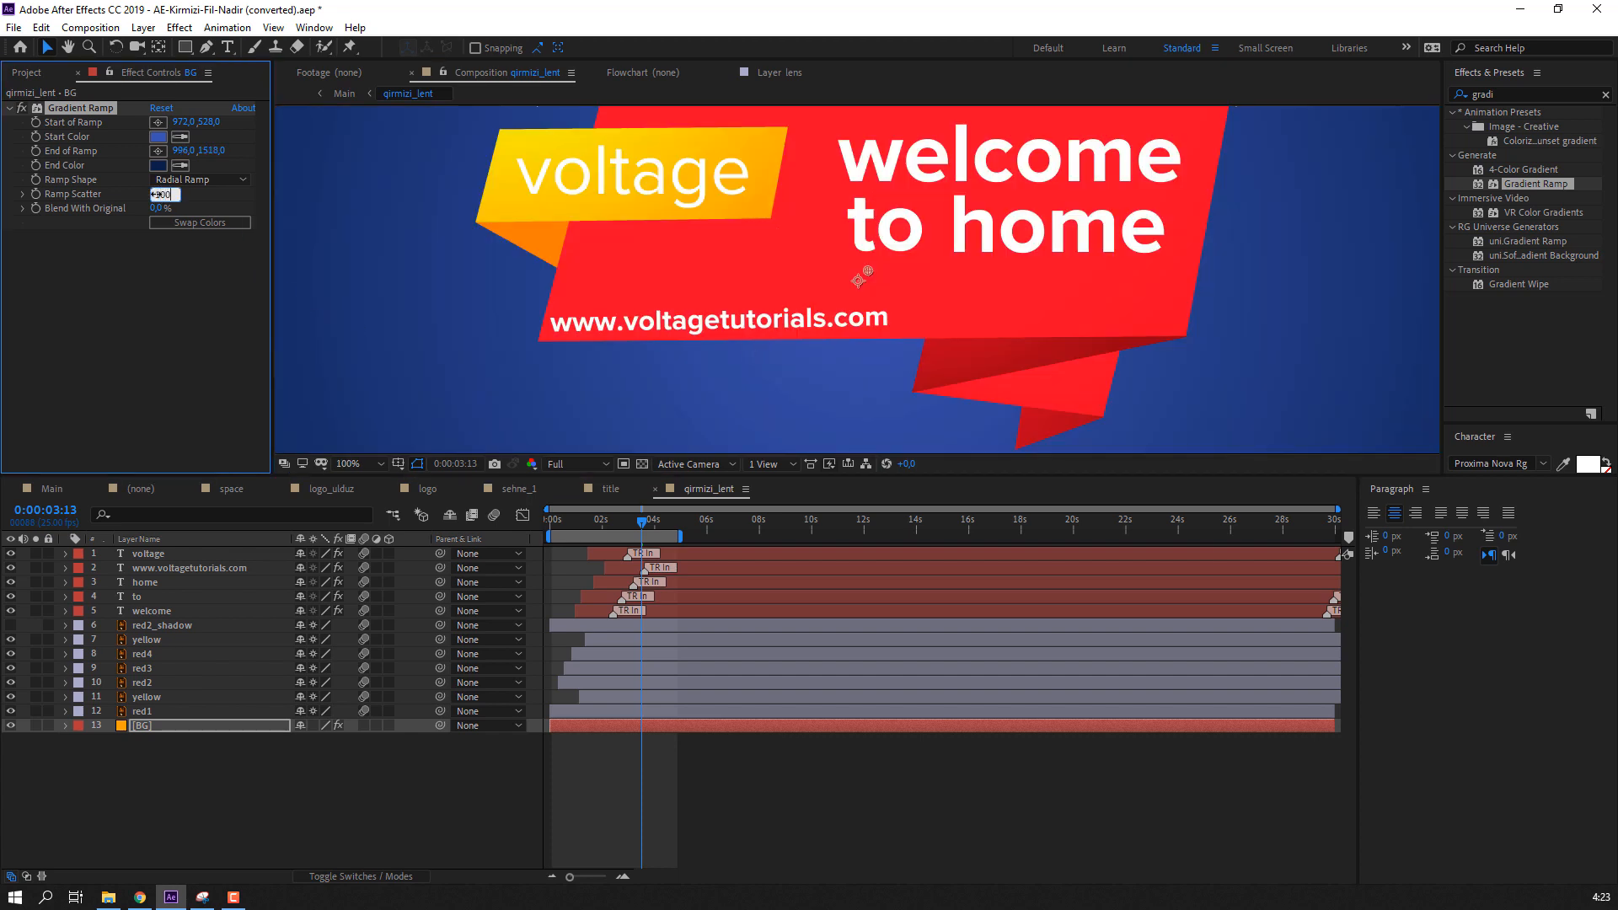
key("Return")
scroll(867, 374, "down", 1)
left_click(381, 463)
left_click(354, 474)
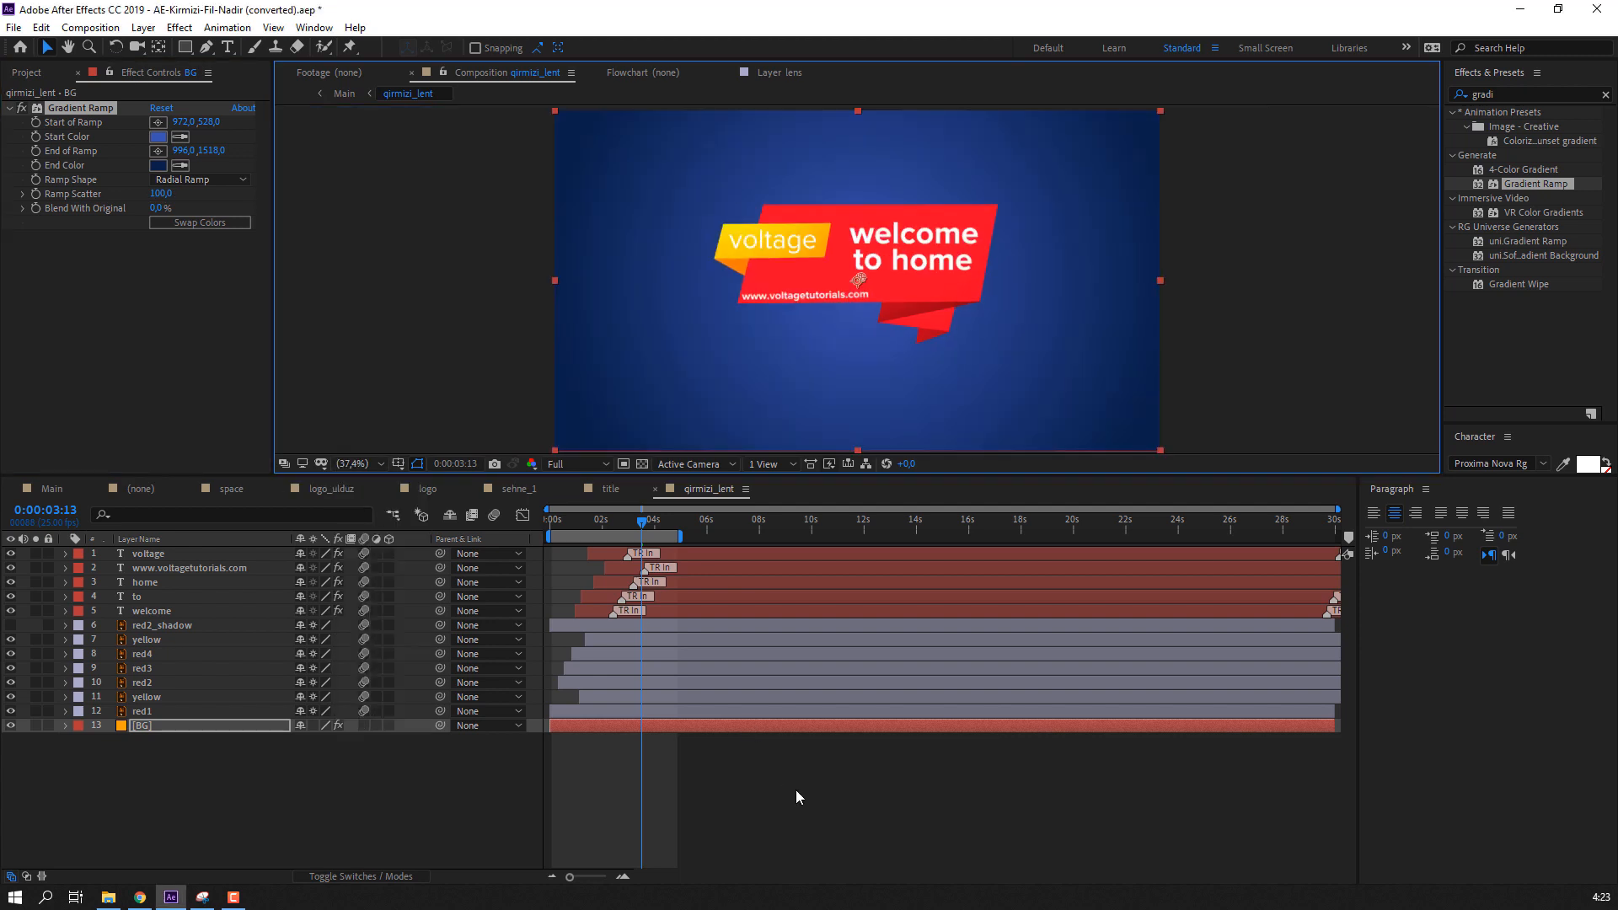